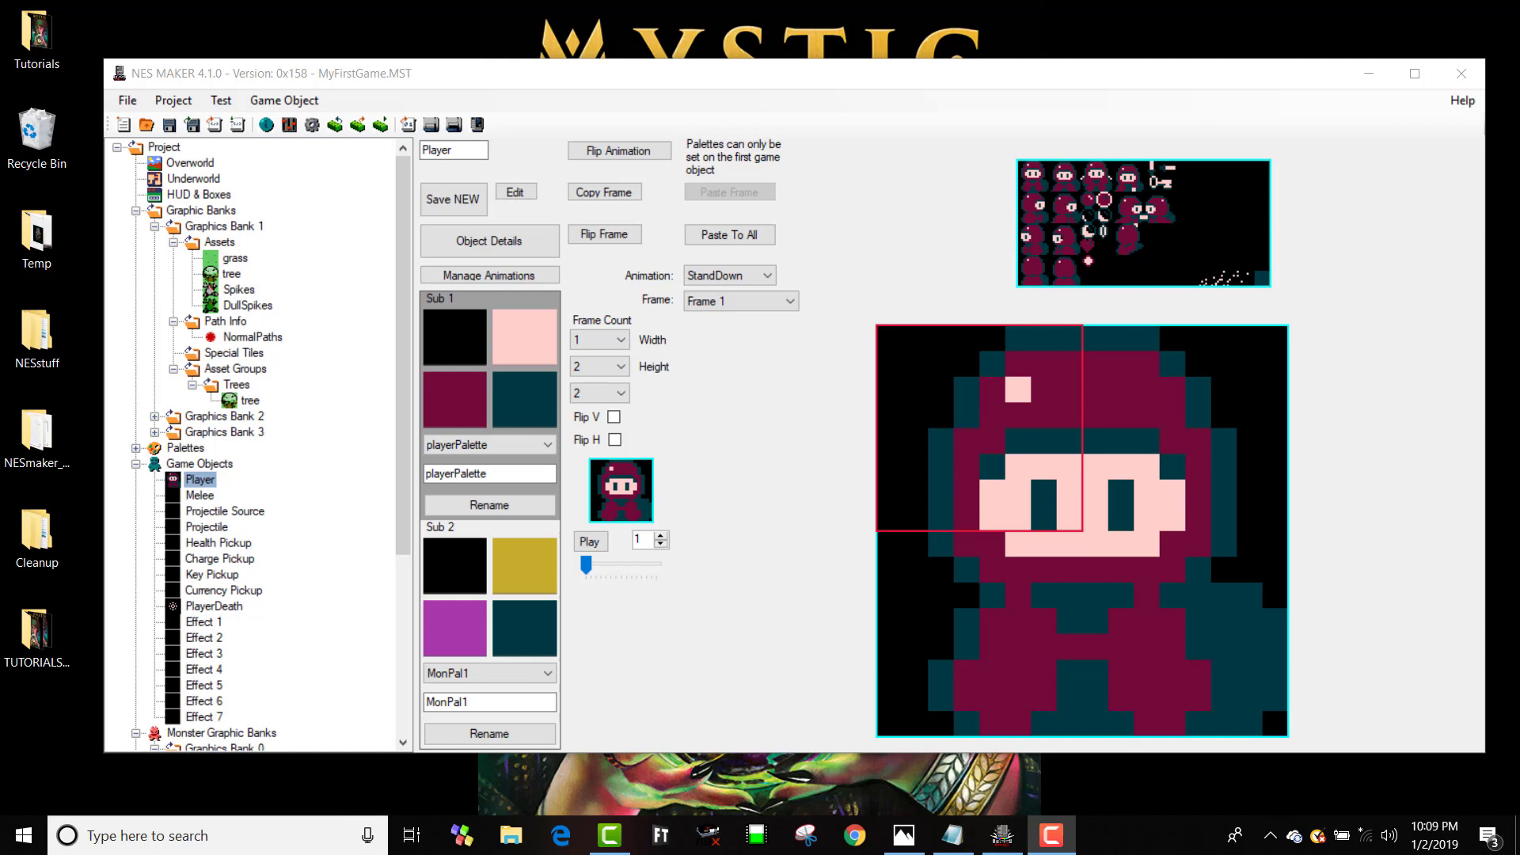
Scroll the project tree down to bring the Input Editor entry into view
{"action": "scroll", "coordinate": [202, 478], "scroll_direction": "down", "scroll_amount": 6}
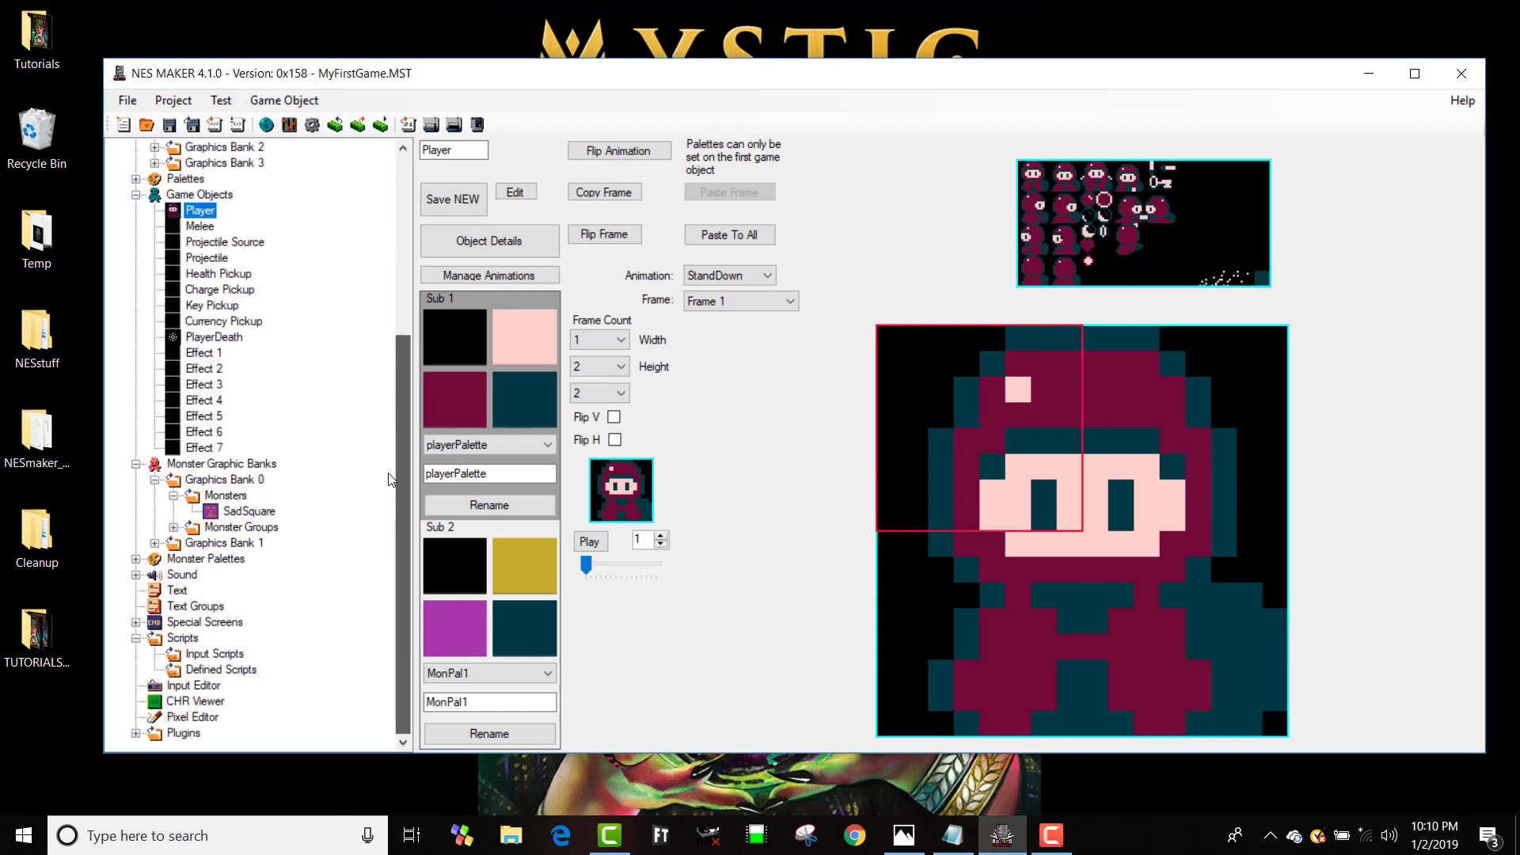
In the Input Linker, try D-pad Up and B and find the Script To Run list empty
{"action": "left_click", "coordinate": [194, 683]}
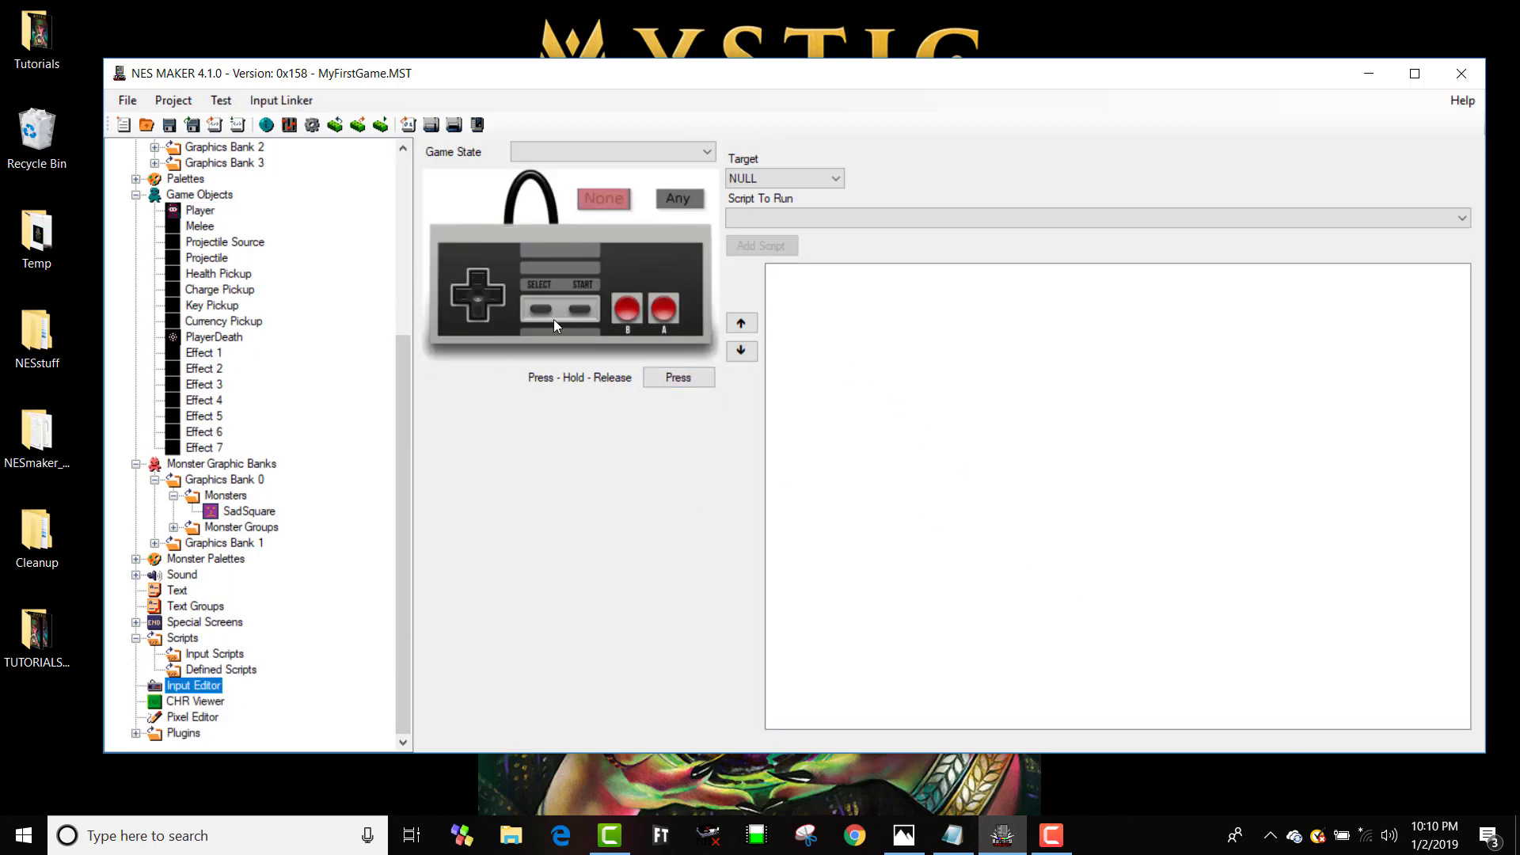
{"action": "left_click", "coordinate": [479, 280]}
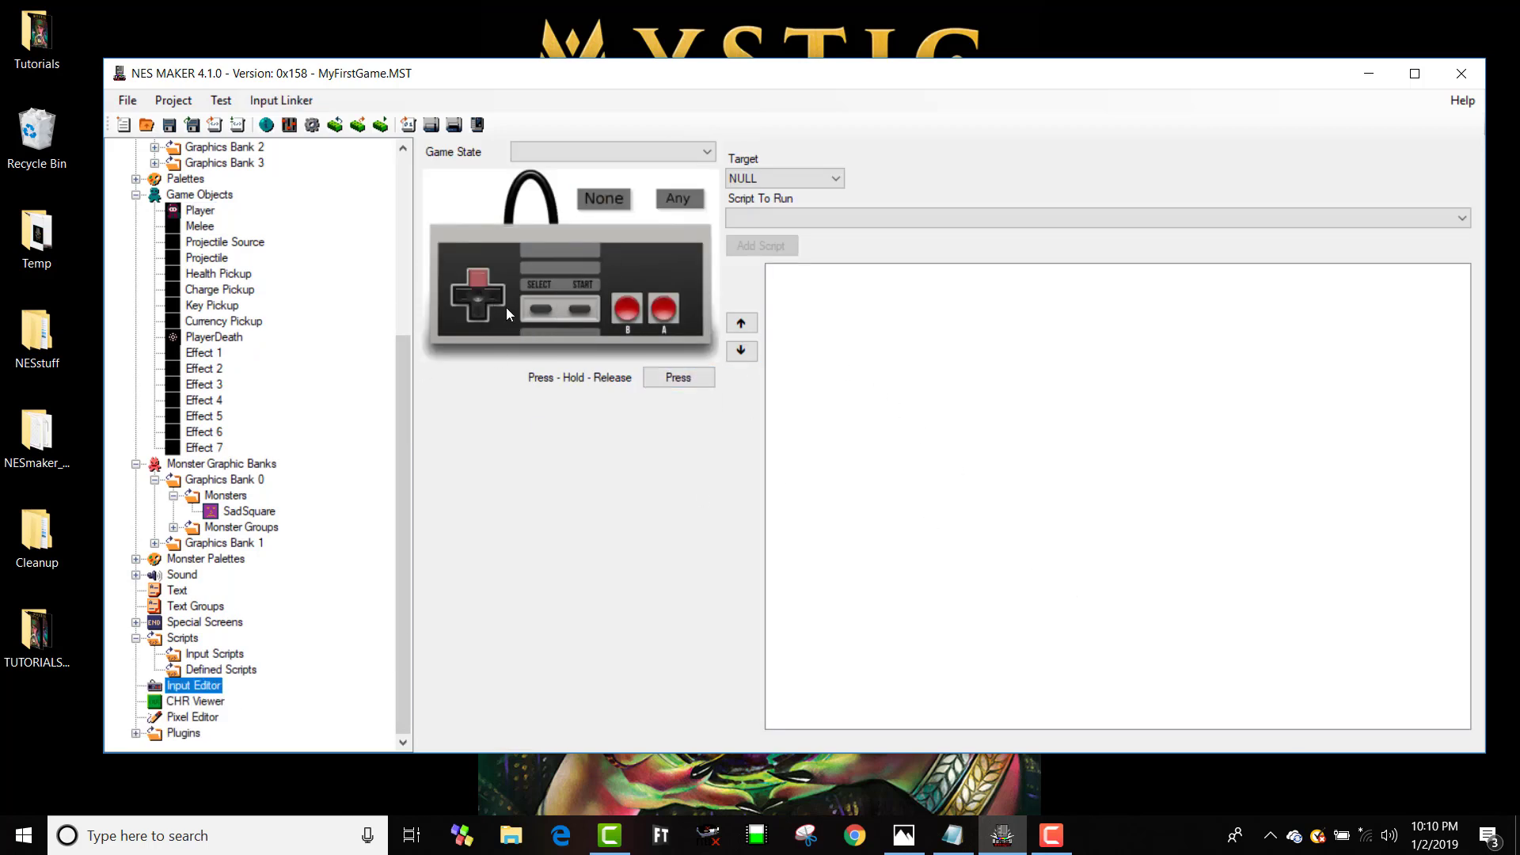
{"action": "left_click", "coordinate": [627, 309]}
{"action": "left_click", "coordinate": [899, 218]}
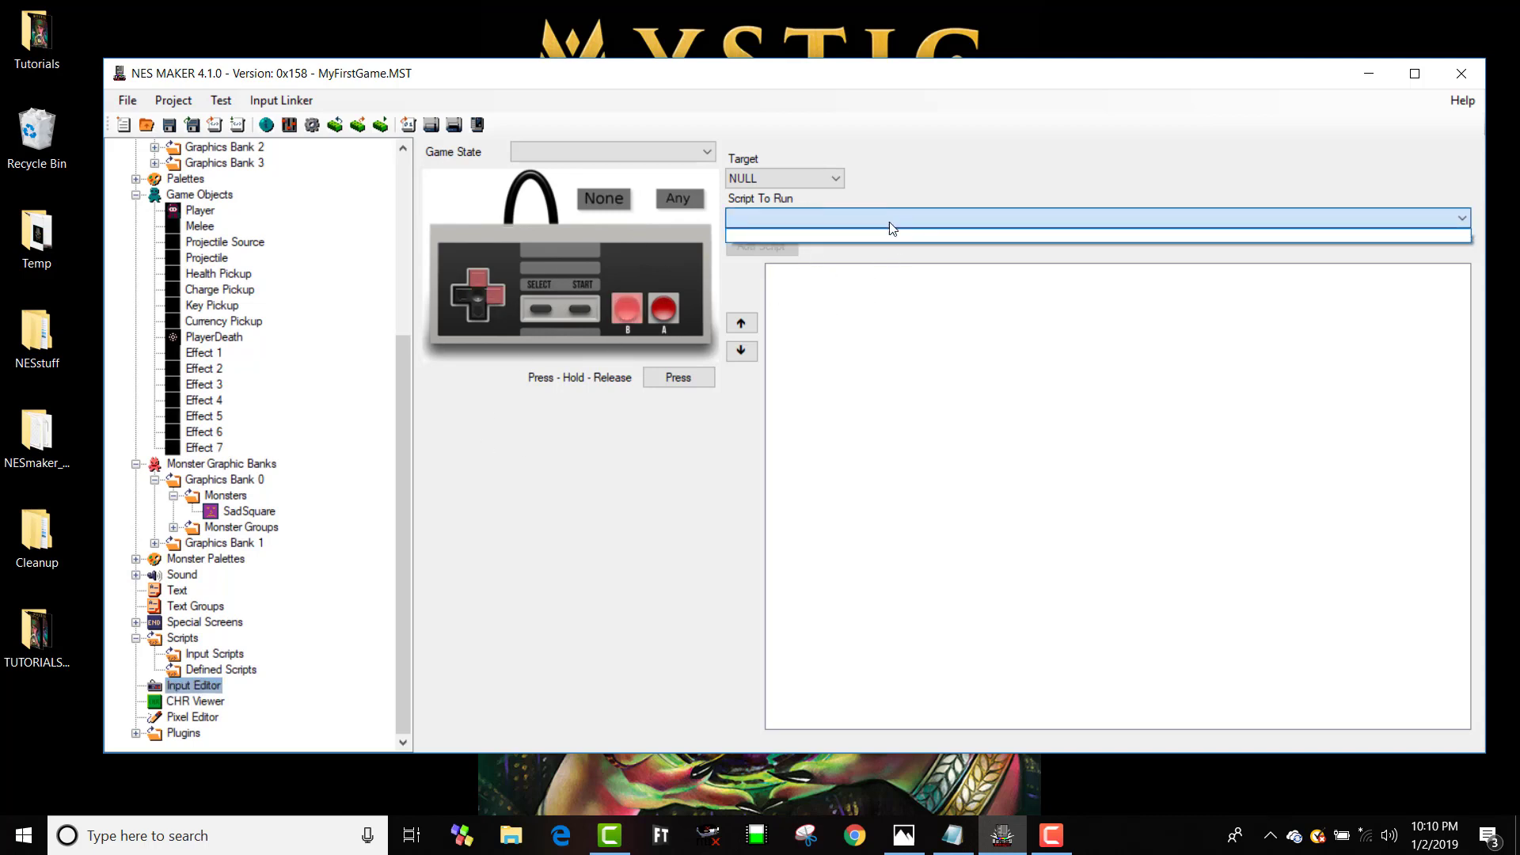
{"action": "left_click", "coordinate": [634, 313]}
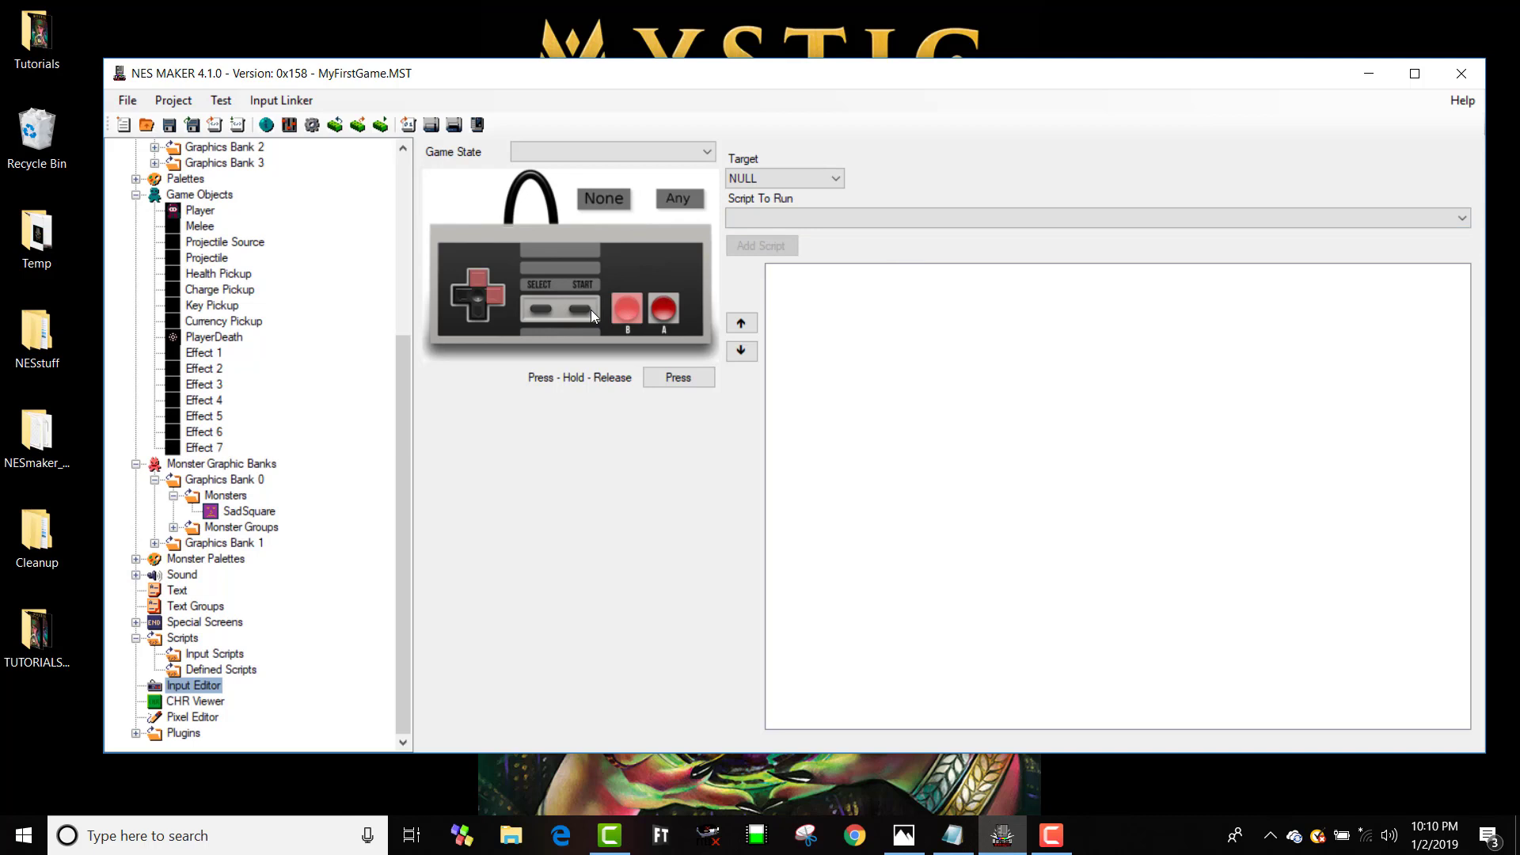
Switch the trigger to Hold, reset the buttons to None, and recheck the scripts list
{"action": "left_click", "coordinate": [678, 377]}
{"action": "left_click", "coordinate": [627, 306]}
{"action": "left_click", "coordinate": [475, 278]}
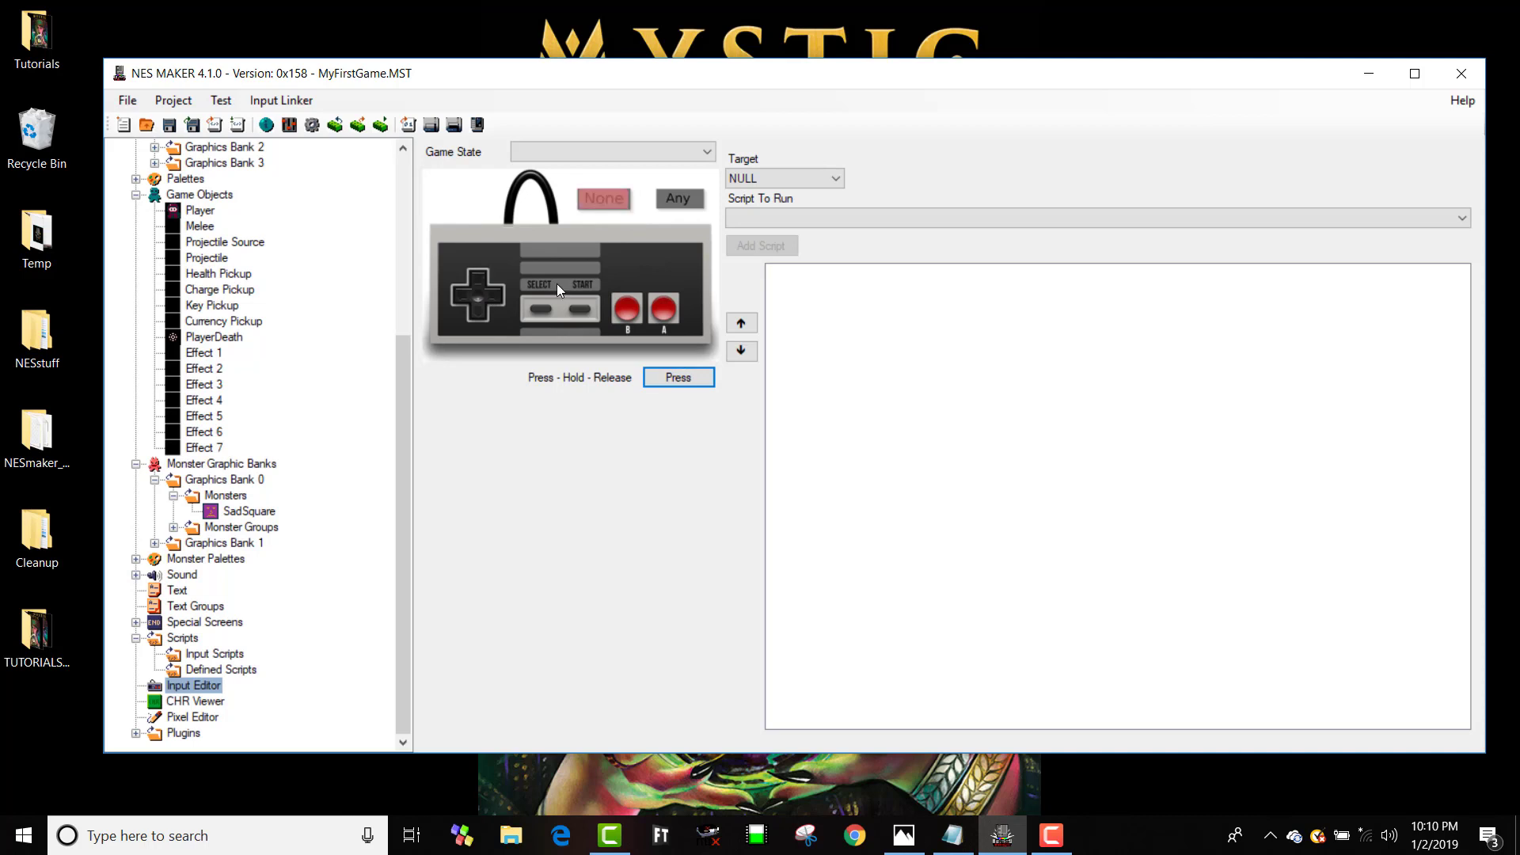
{"action": "left_click", "coordinate": [929, 226]}
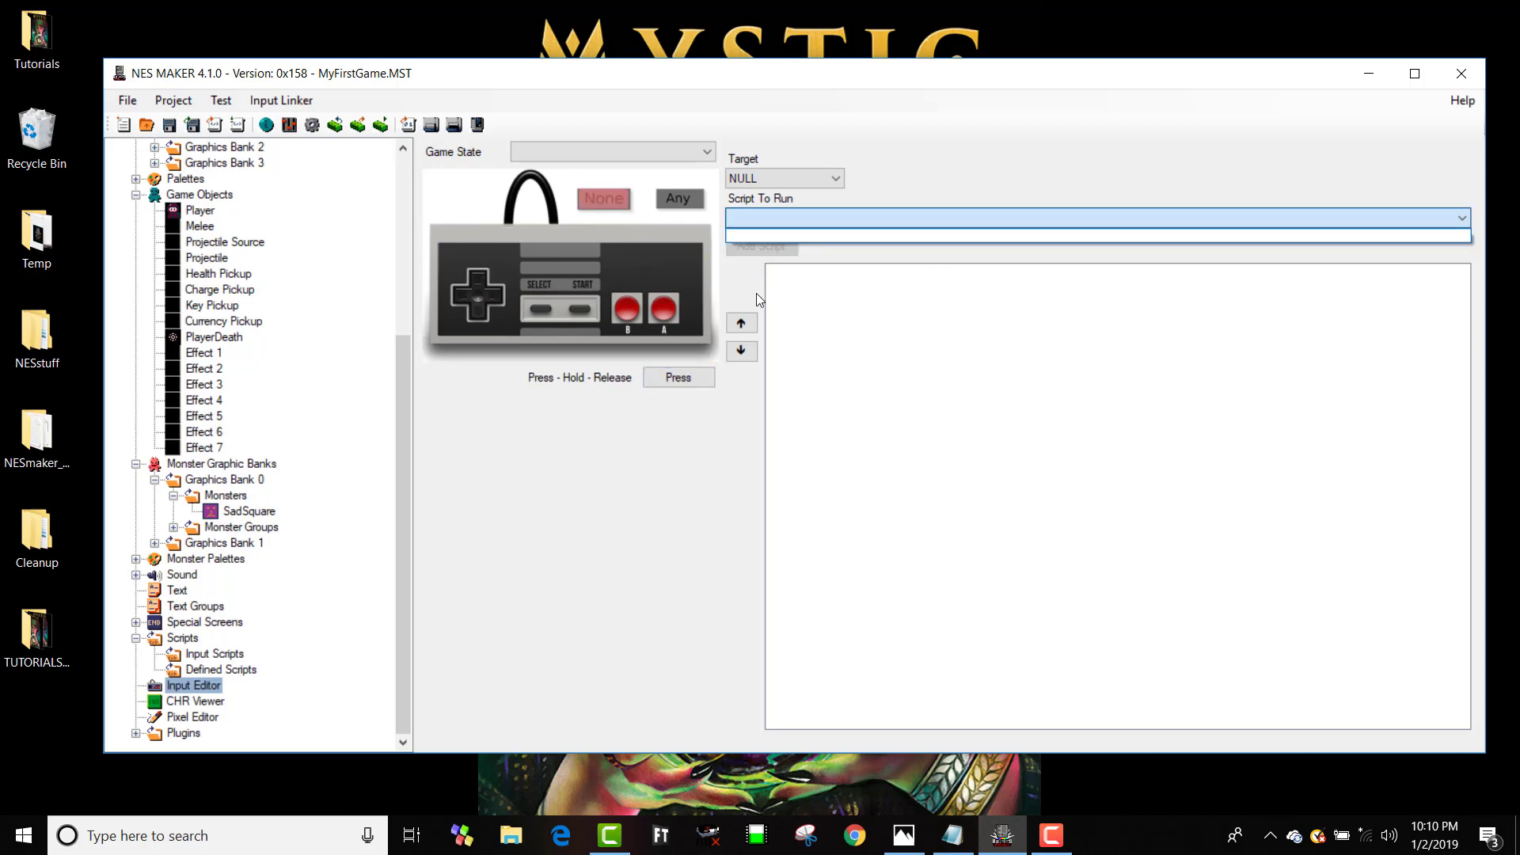
Open the Input Scripts folder view and browse to Basic > ModuleScripts > MovementScripts > SimpleInput
{"action": "left_click", "coordinate": [231, 669]}
{"action": "left_click", "coordinate": [191, 654]}
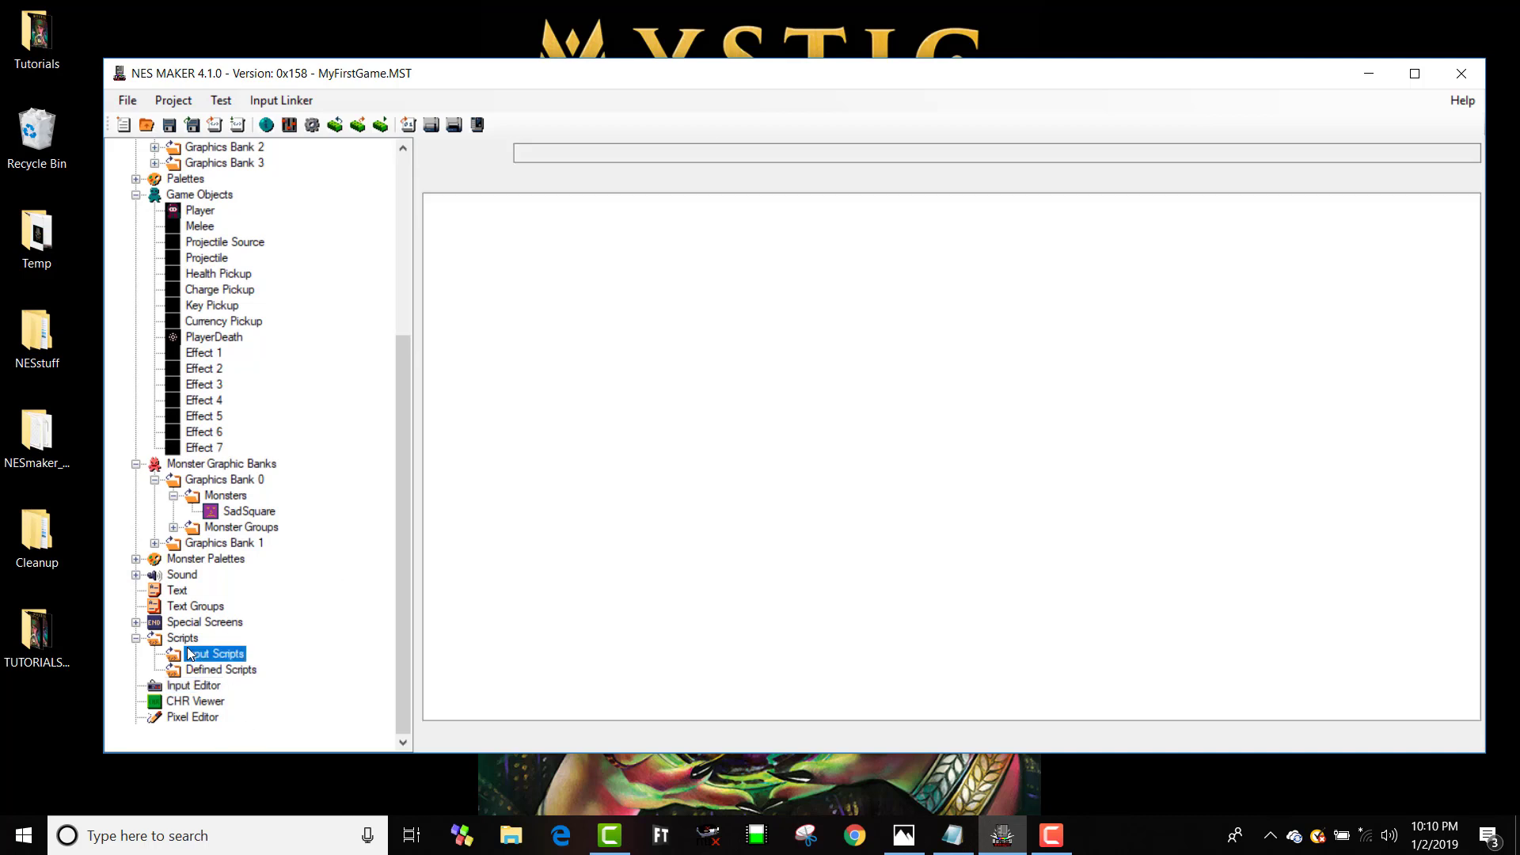
{"action": "left_click", "coordinate": [136, 638]}
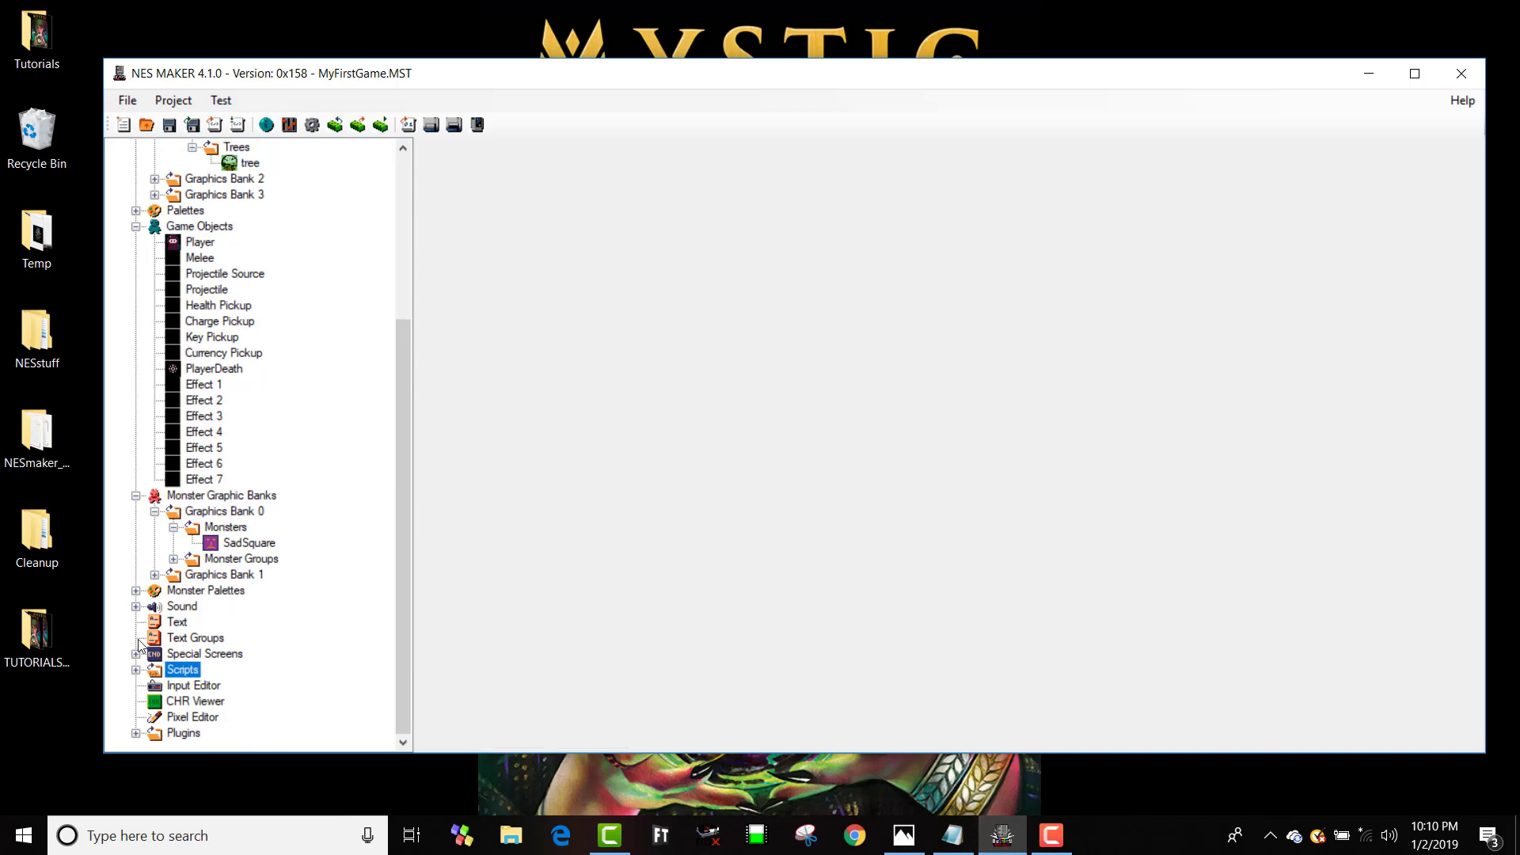
{"action": "left_click", "coordinate": [137, 669]}
{"action": "left_click", "coordinate": [211, 687]}
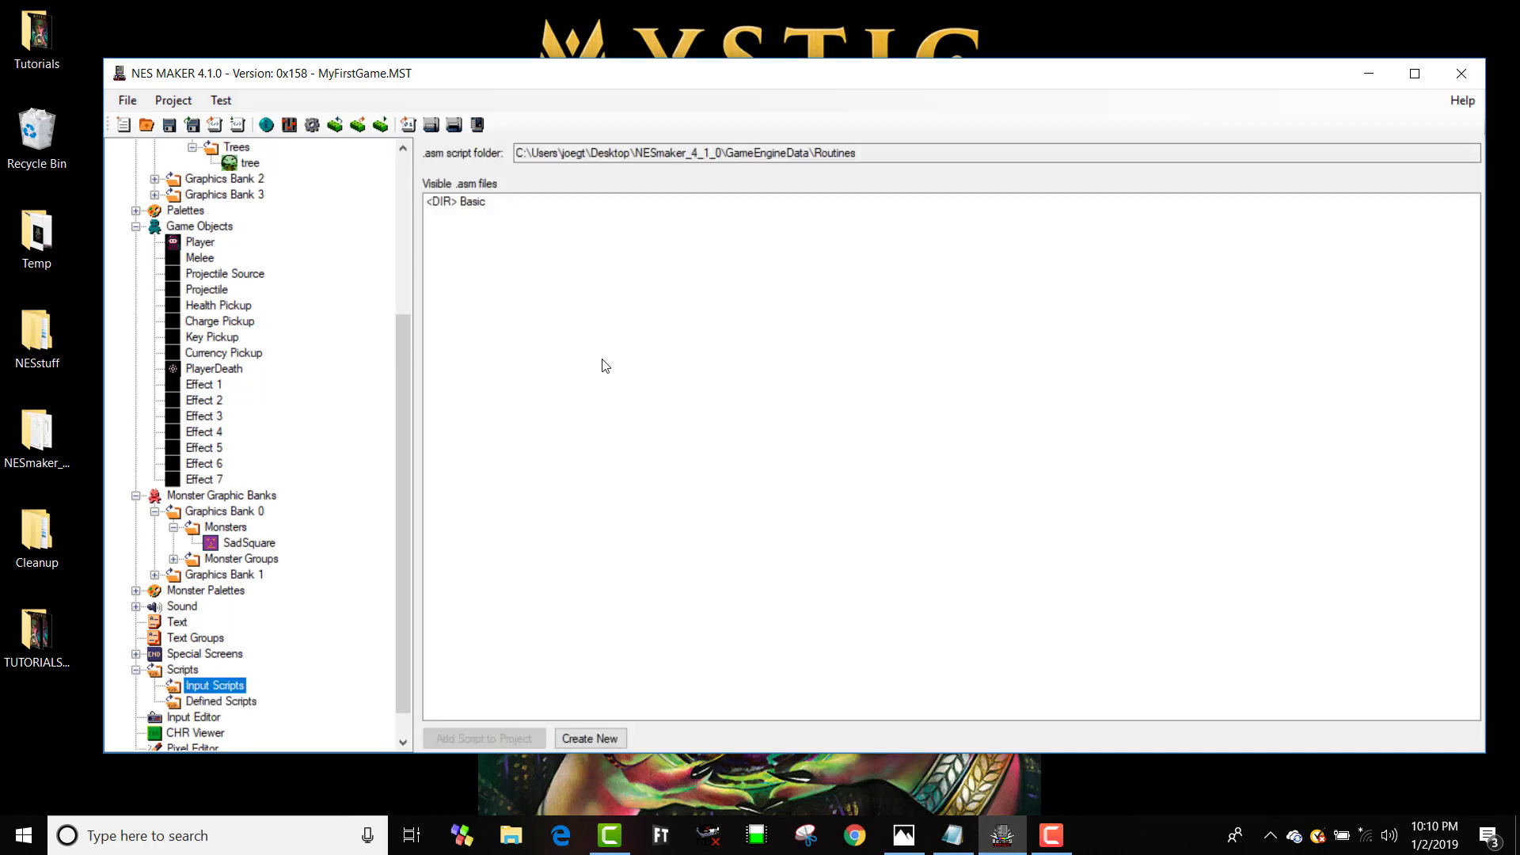
{"action": "double_click", "coordinate": [474, 203]}
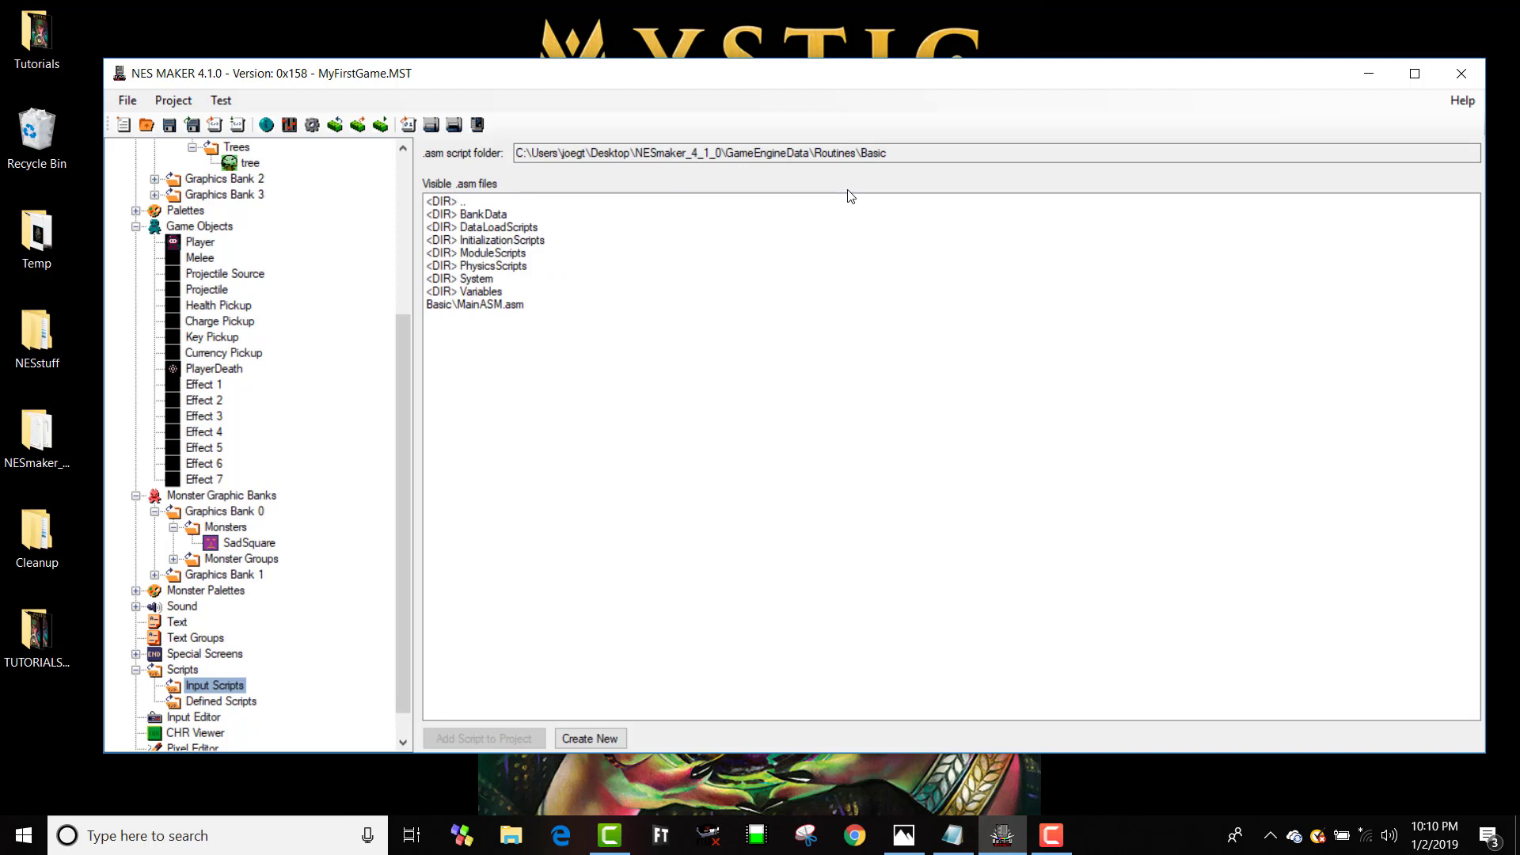
{"action": "double_click", "coordinate": [509, 254]}
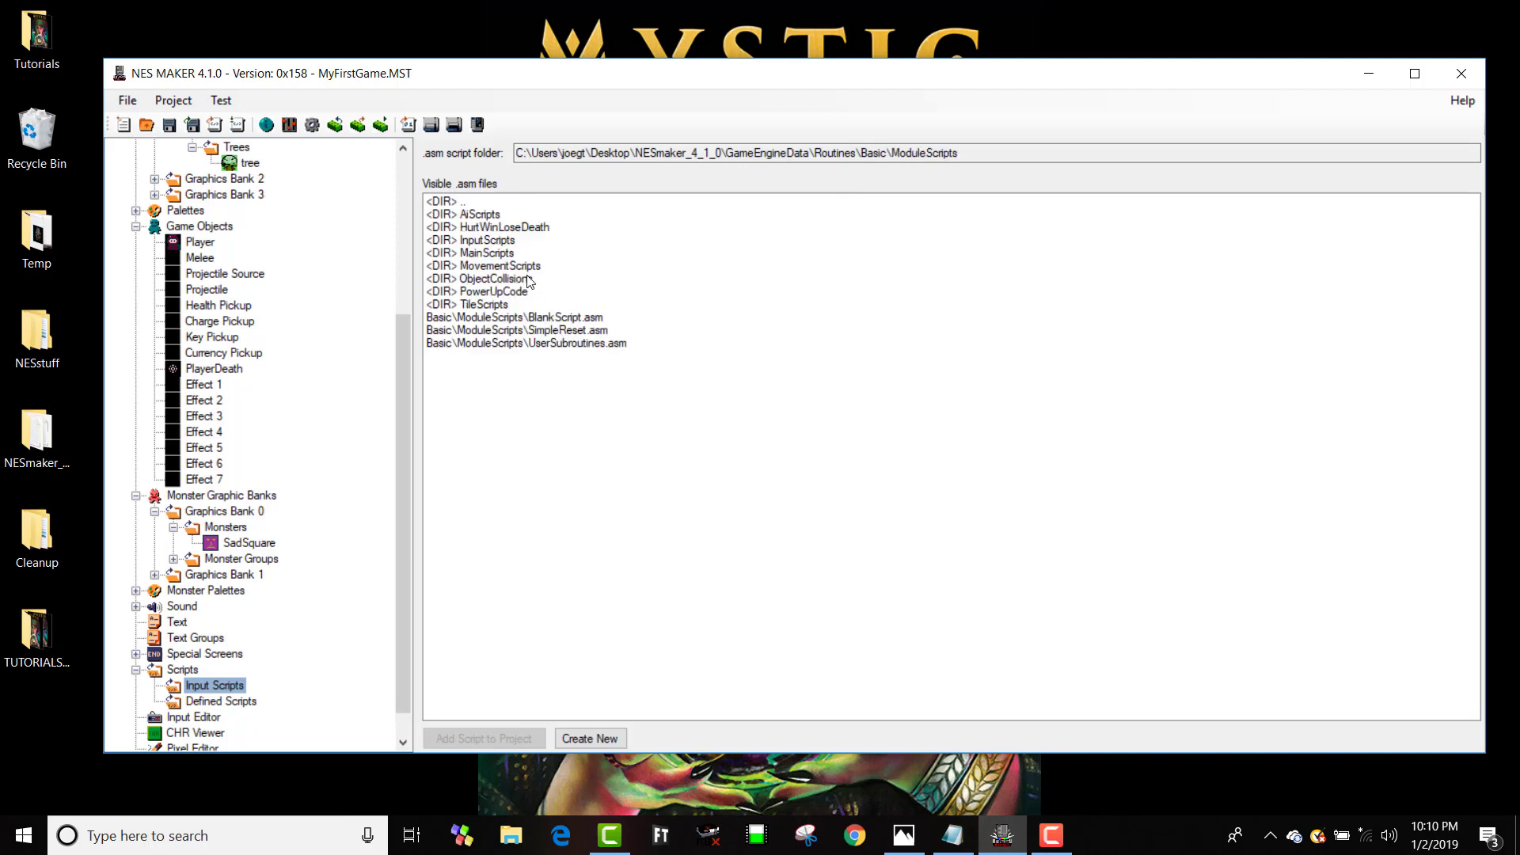
{"action": "left_click", "coordinate": [516, 268]}
{"action": "double_click", "coordinate": [516, 268]}
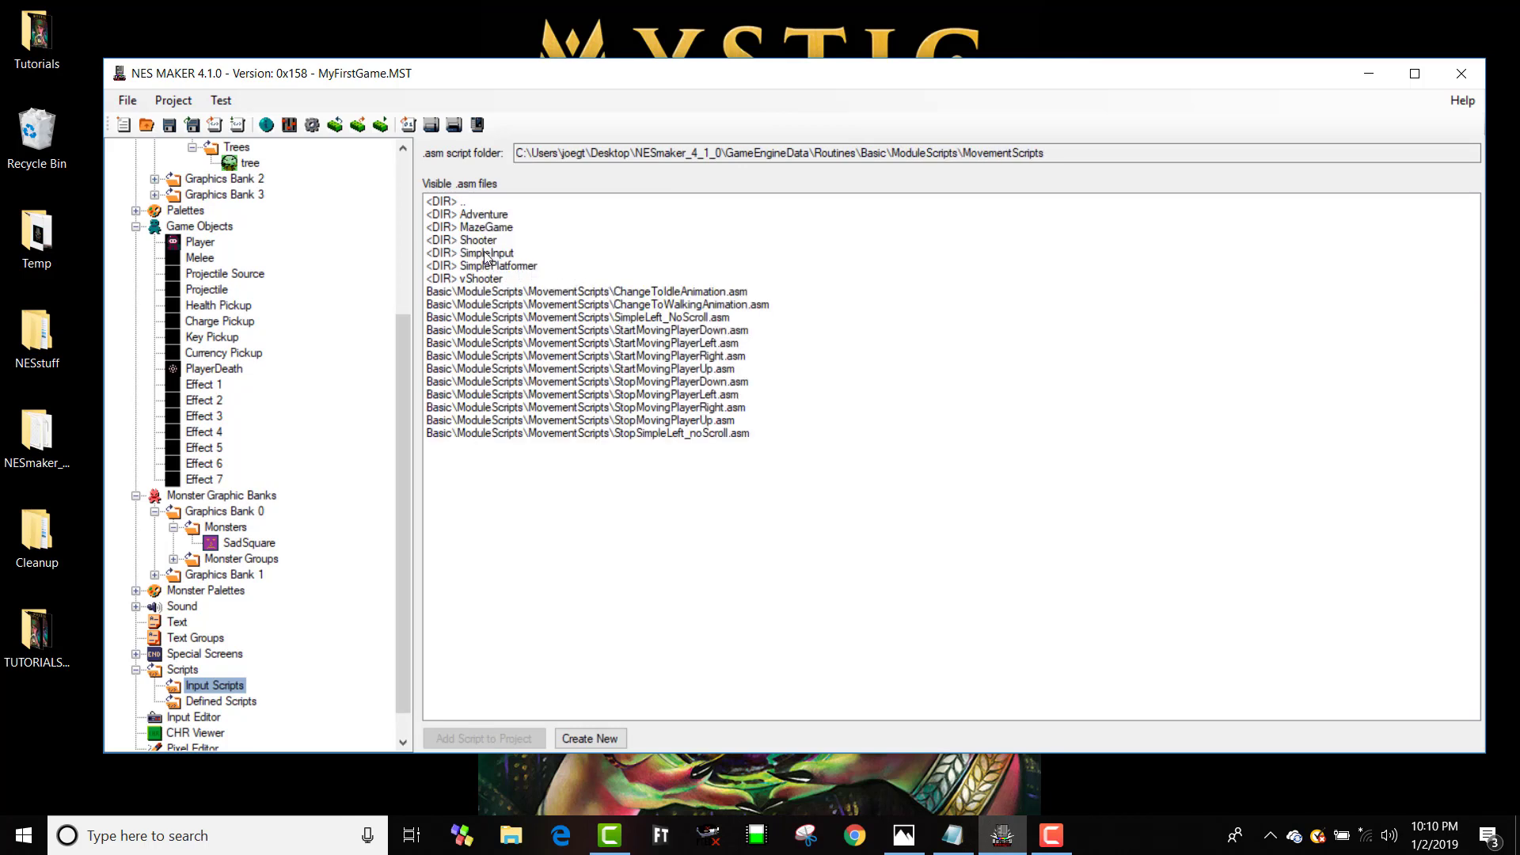
{"action": "left_click", "coordinate": [485, 253]}
{"action": "double_click", "coordinate": [485, 253]}
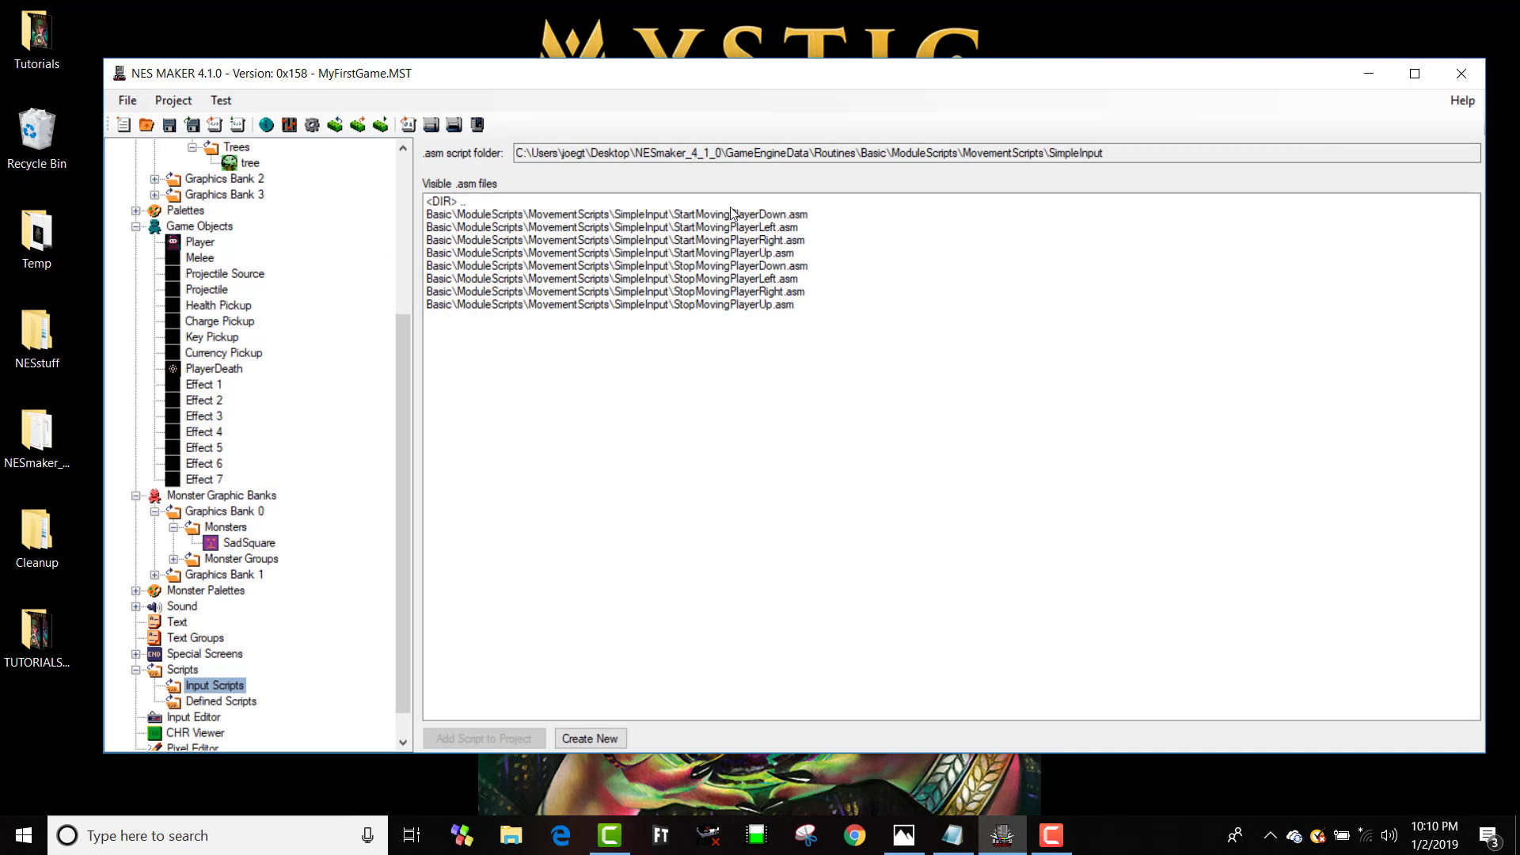
Add the SimpleInput StartMoving and StopMoving player scripts, starting with StartMovingPlayerDown and StartMovingPlayerLeft
{"action": "double_click", "coordinate": [696, 214]}
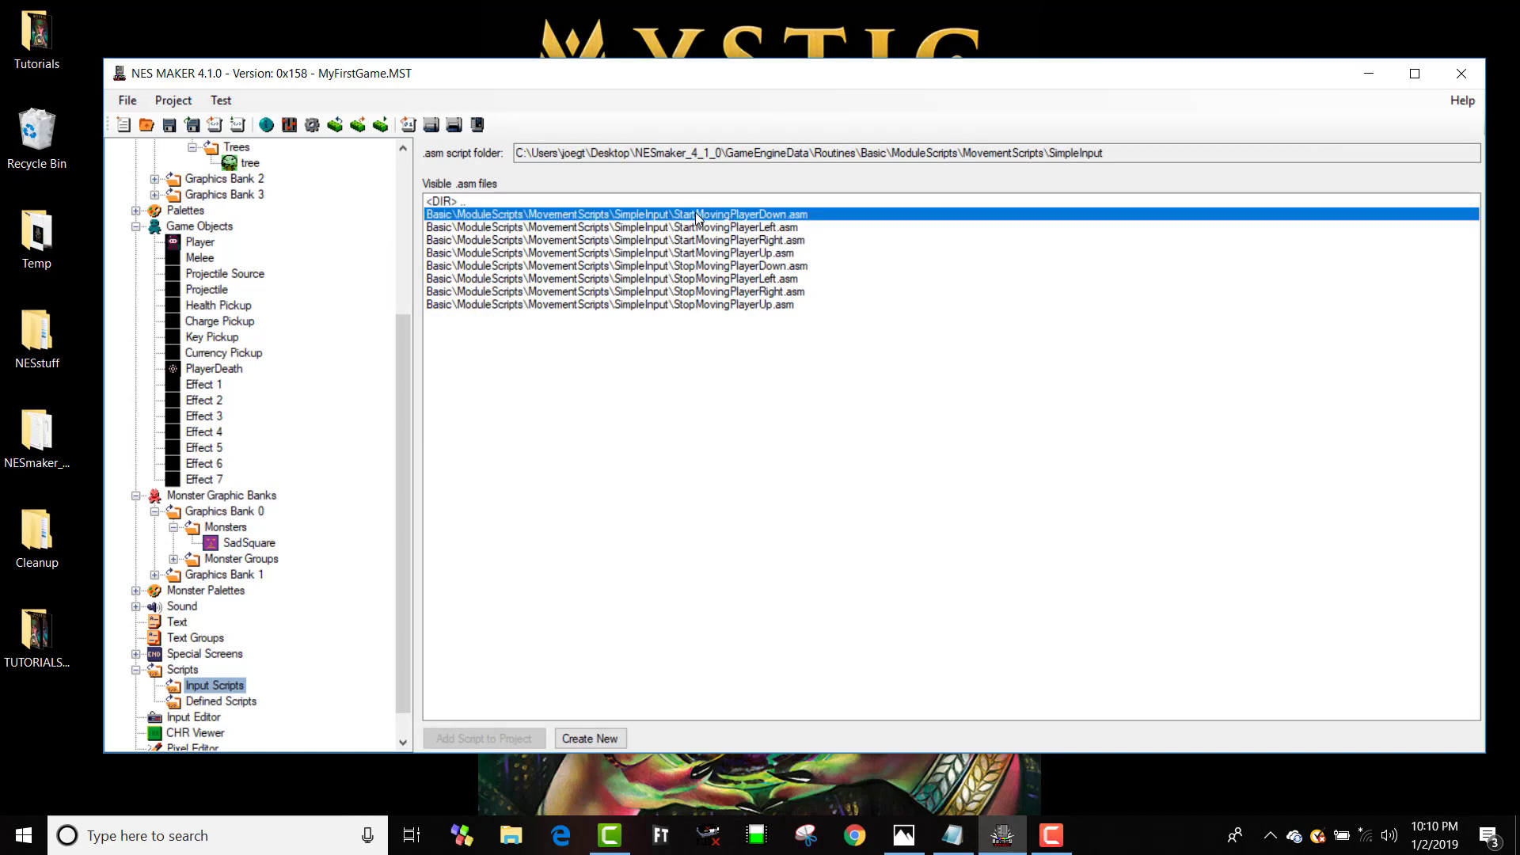
{"action": "double_click", "coordinate": [696, 214]}
{"action": "double_click", "coordinate": [696, 214]}
{"action": "double_click", "coordinate": [695, 214]}
{"action": "double_click", "coordinate": [696, 214]}
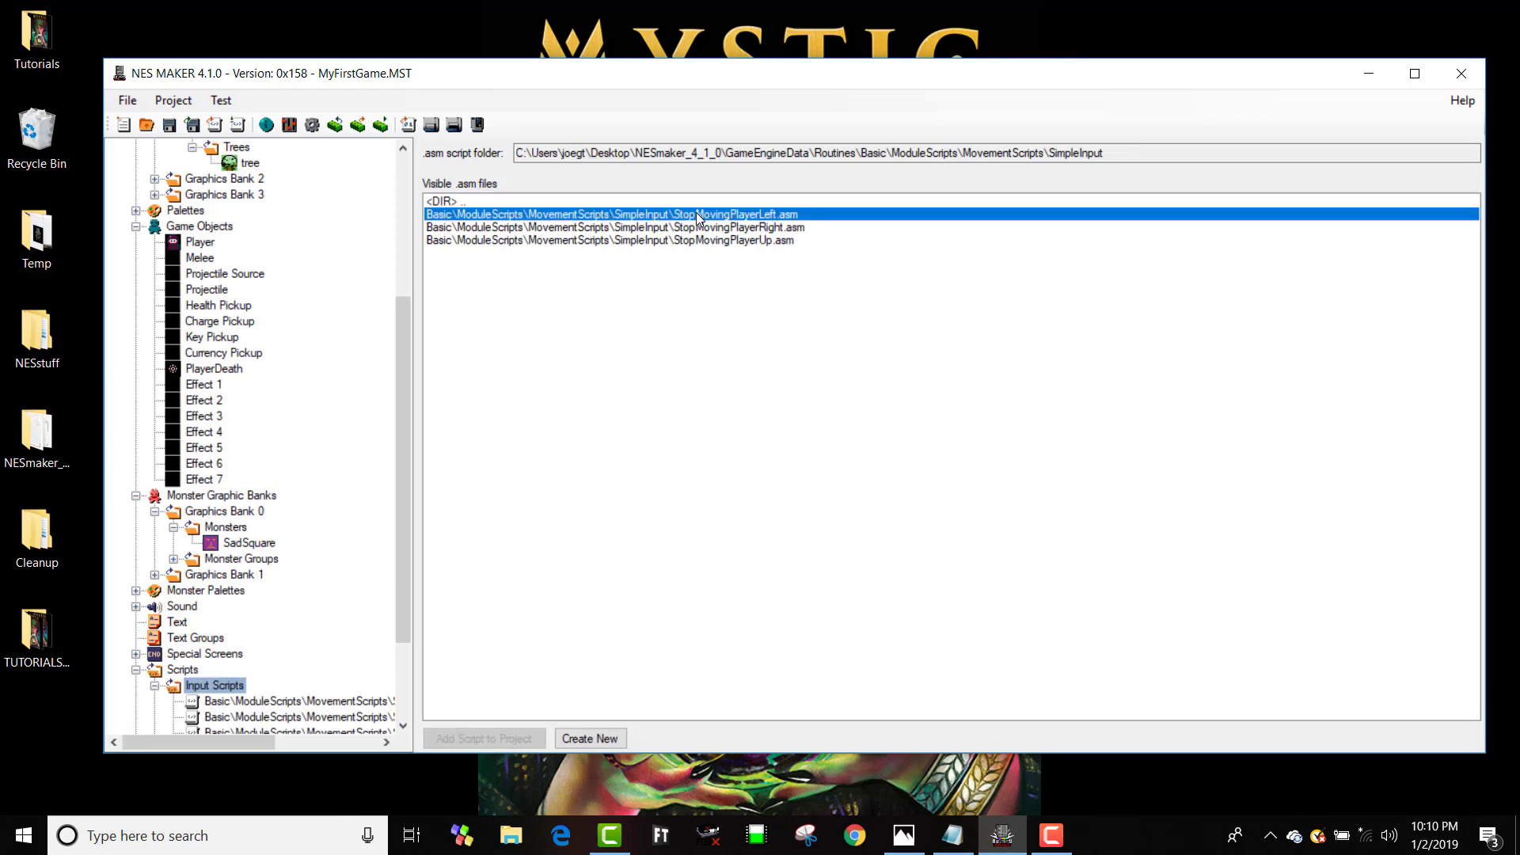
{"action": "double_click", "coordinate": [696, 213]}
{"action": "double_click", "coordinate": [696, 214]}
{"action": "double_click", "coordinate": [696, 214]}
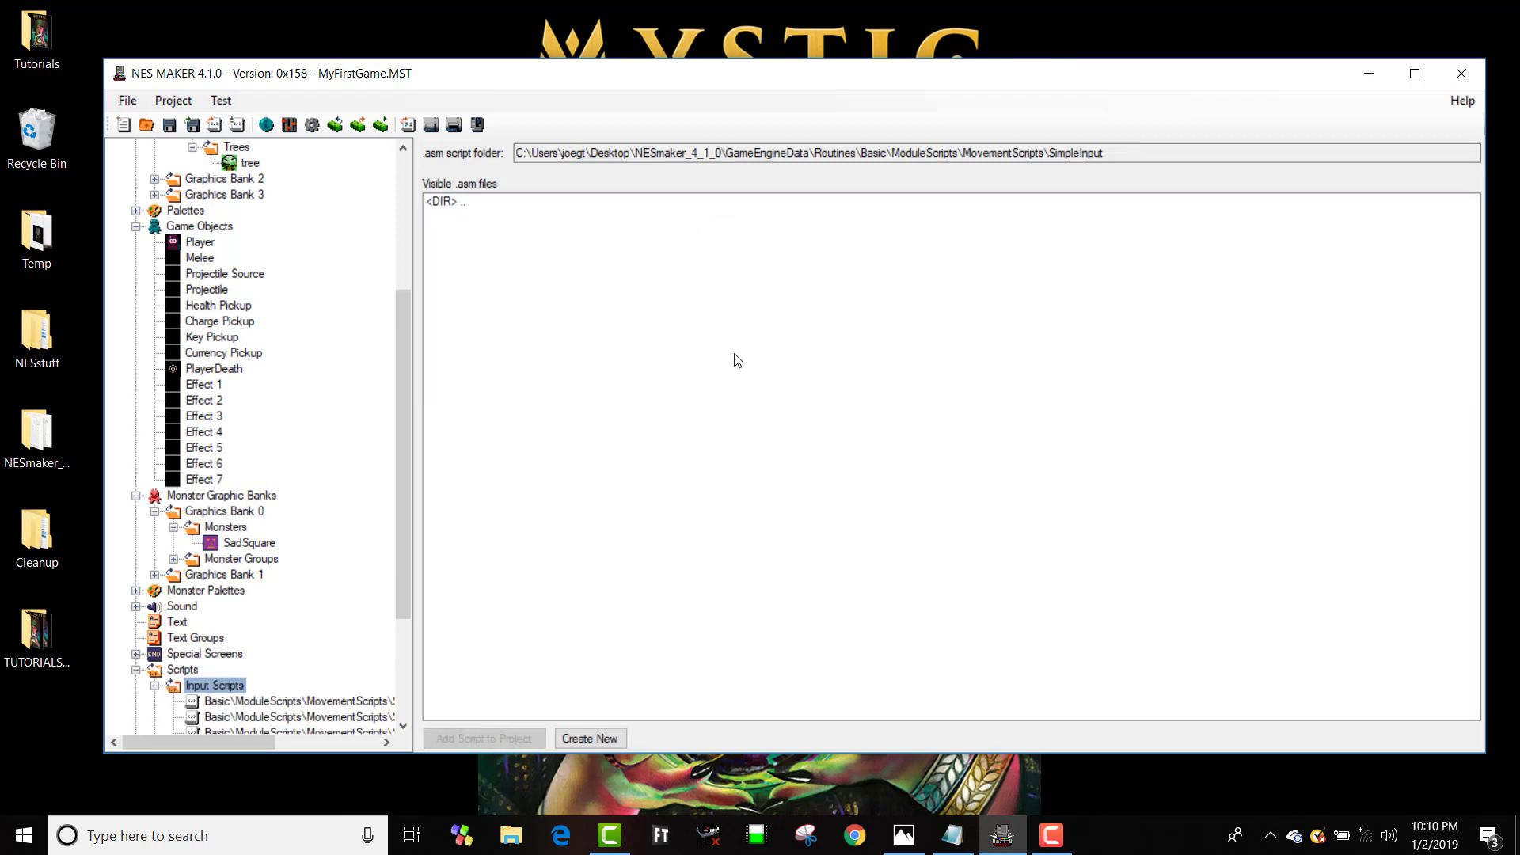
Widen the name column and open StartMovingPlayerDown.asm
{"action": "scroll", "coordinate": [396, 529], "scroll_direction": "down", "scroll_amount": 4}
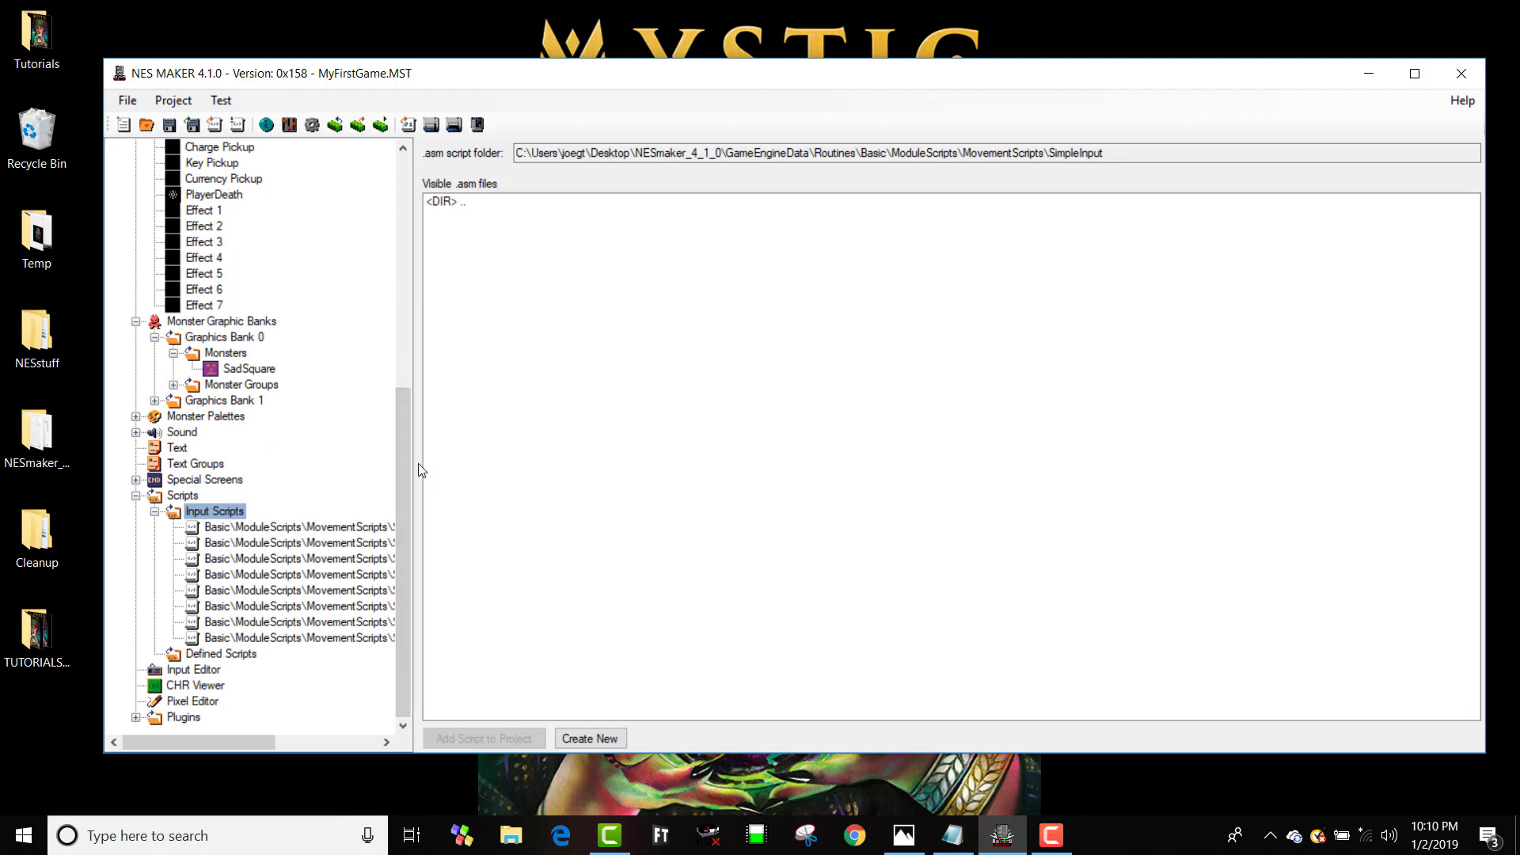
{"action": "left_click_drag", "start_coordinate": [415, 463], "coordinate": [633, 461]}
{"action": "left_click", "coordinate": [516, 542]}
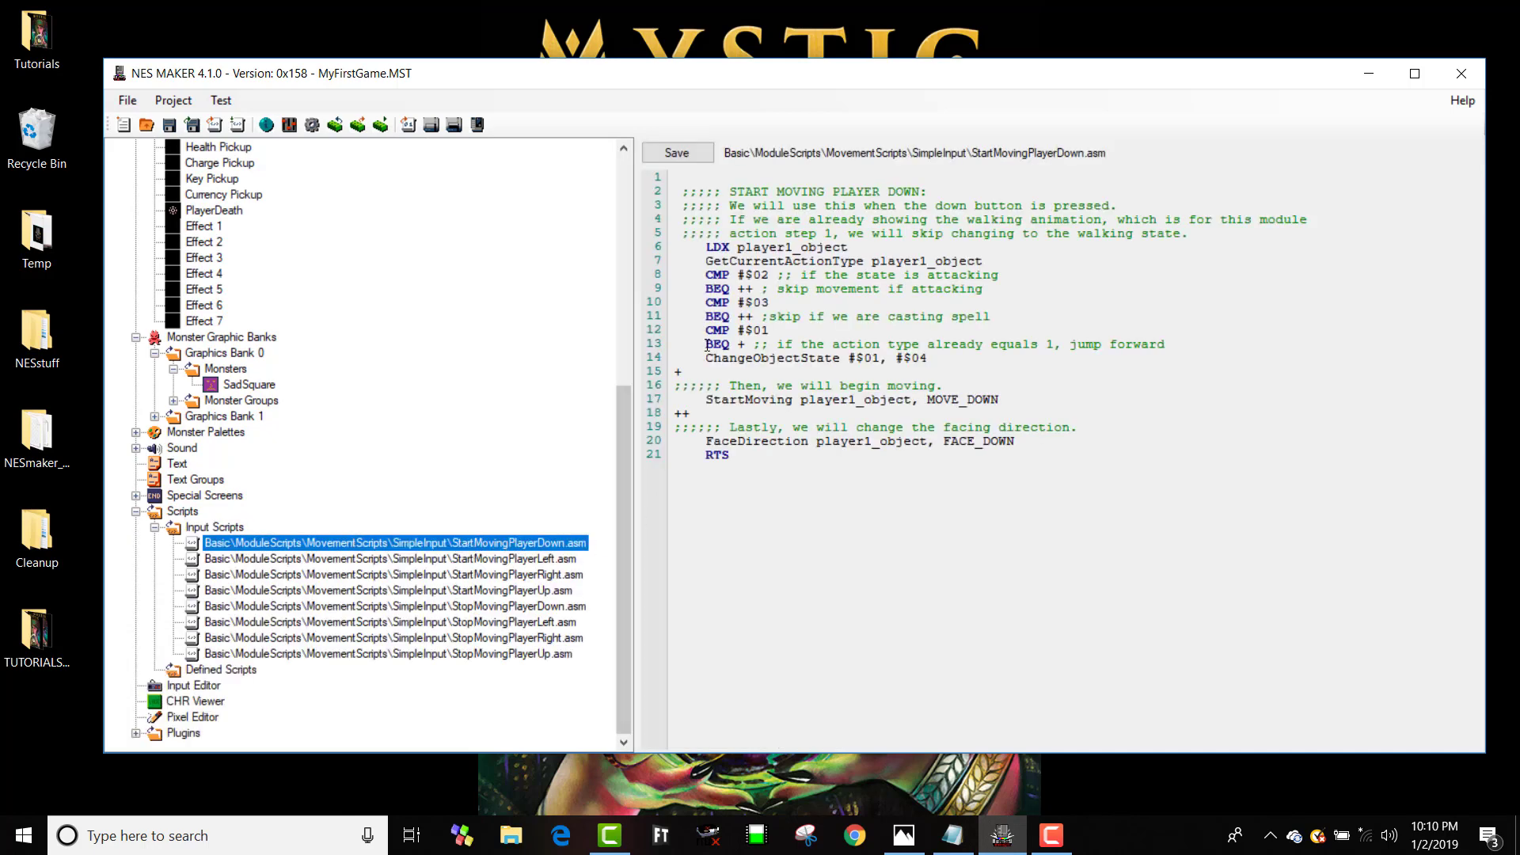
Highlight the state checks on lines 6–15, StartMoving on line 17, FaceDirection on line 20 and RTS on line 21
{"action": "left_click_drag", "start_coordinate": [688, 251], "coordinate": [758, 371]}
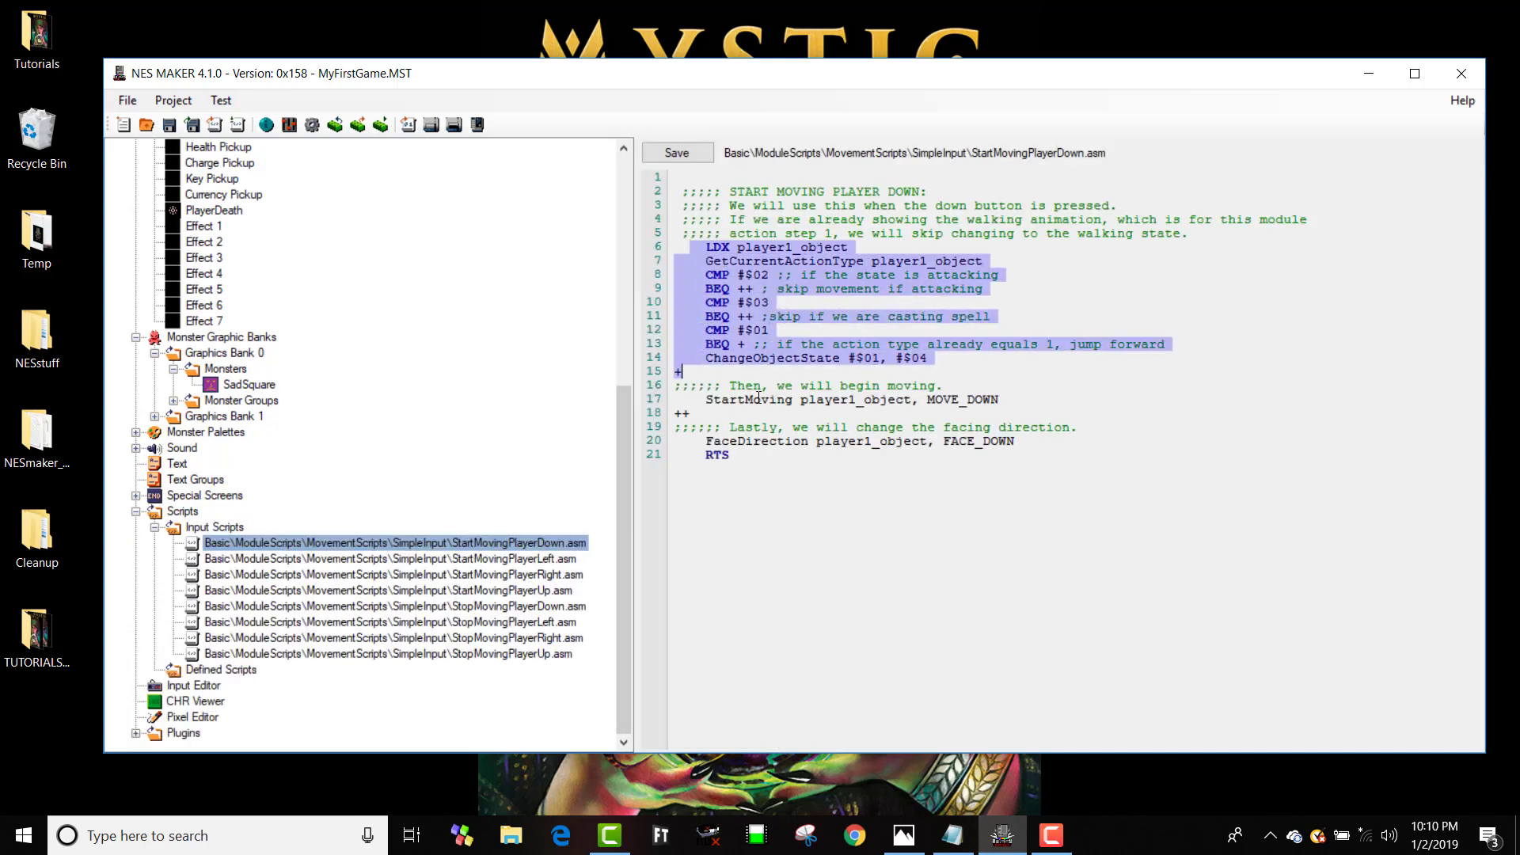
{"action": "double_click", "coordinate": [717, 402]}
{"action": "double_click", "coordinate": [720, 454]}
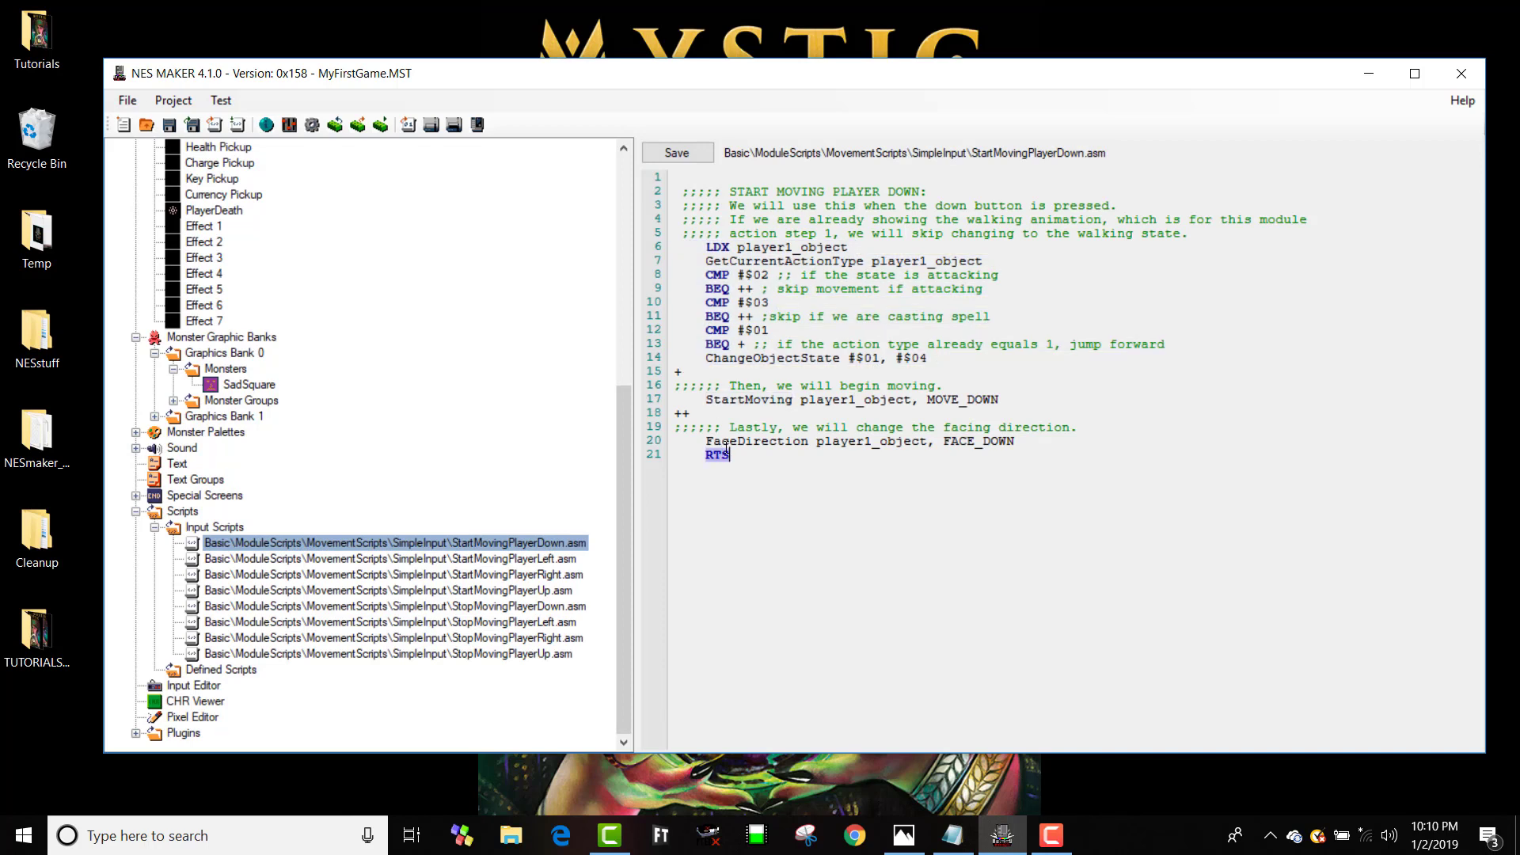
{"action": "double_click", "coordinate": [725, 440]}
{"action": "left_click", "coordinate": [707, 402]}
{"action": "left_click_drag", "start_coordinate": [689, 400], "coordinate": [995, 399]}
{"action": "left_click", "coordinate": [729, 399]}
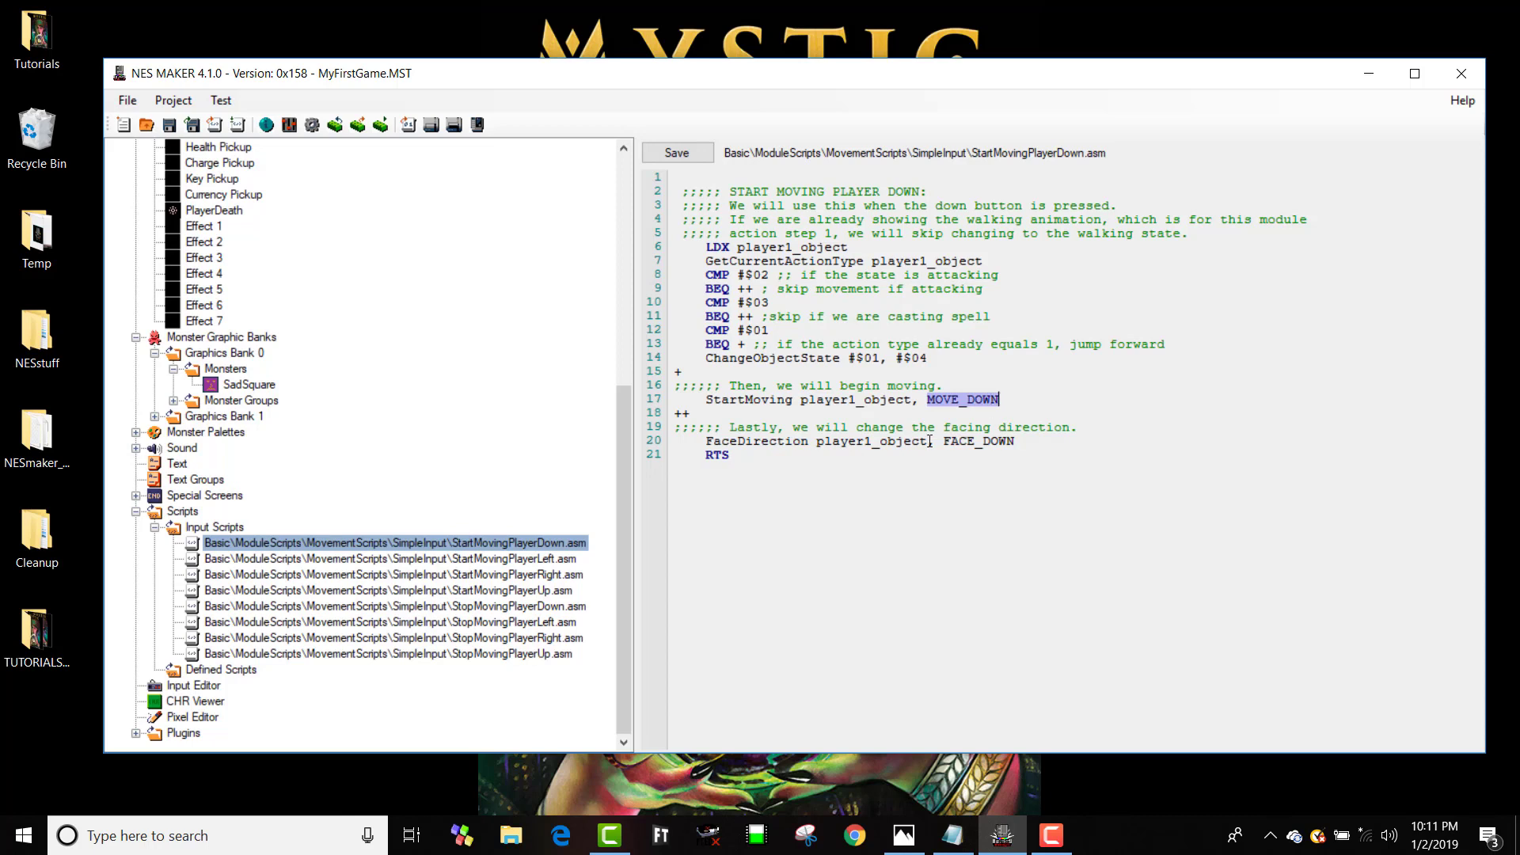
{"action": "left_click", "coordinate": [794, 440]}
{"action": "left_click_drag", "start_coordinate": [706, 440], "coordinate": [808, 440]}
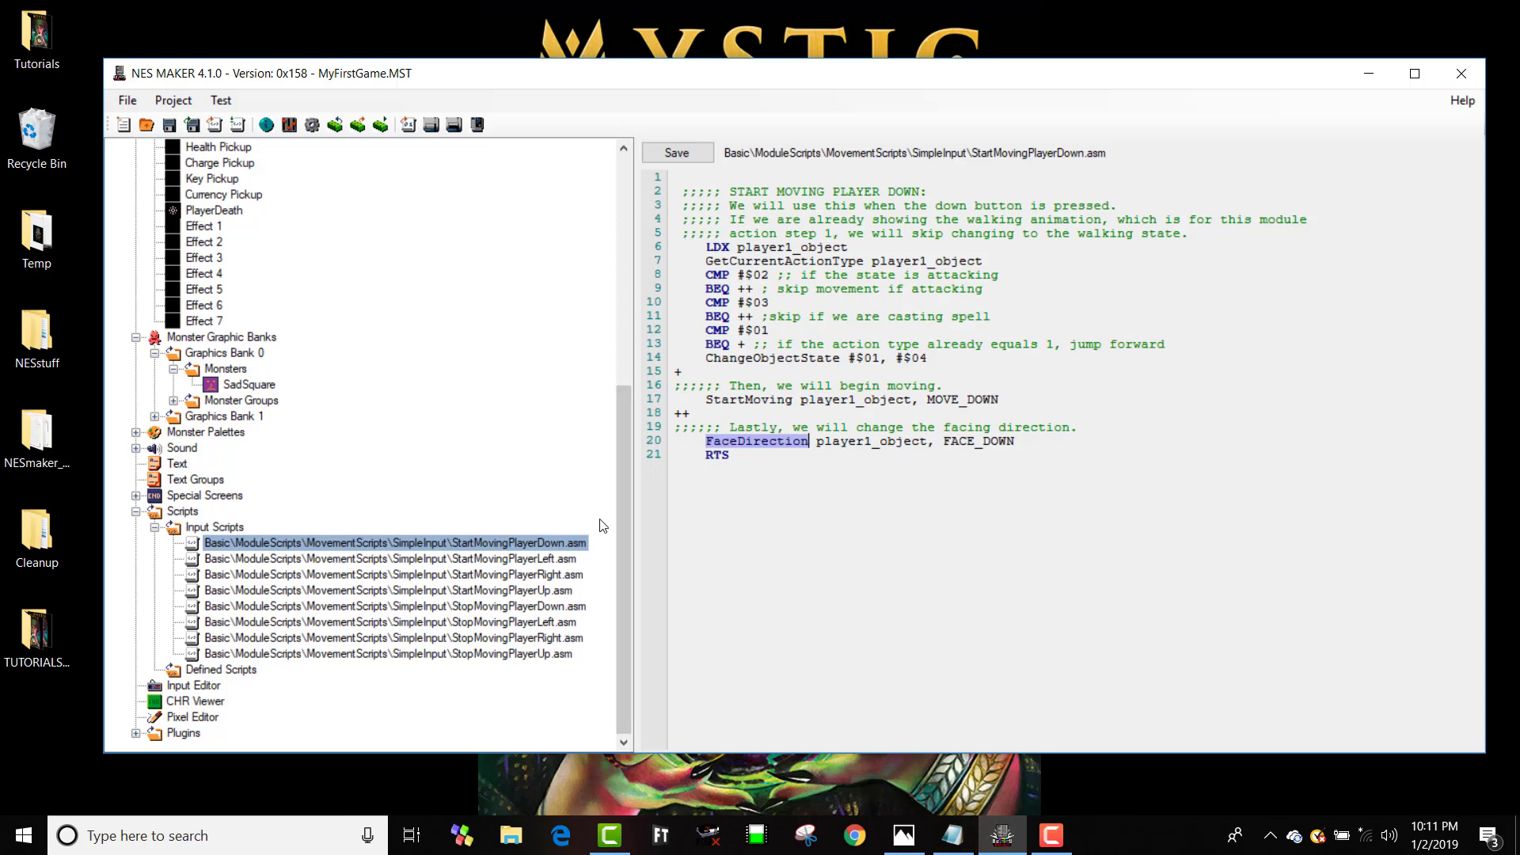
Return to the Player game object in the project tree
{"action": "scroll", "coordinate": [434, 370], "scroll_direction": "up", "scroll_amount": 4}
{"action": "scroll", "coordinate": [434, 369], "scroll_direction": "up", "scroll_amount": 2}
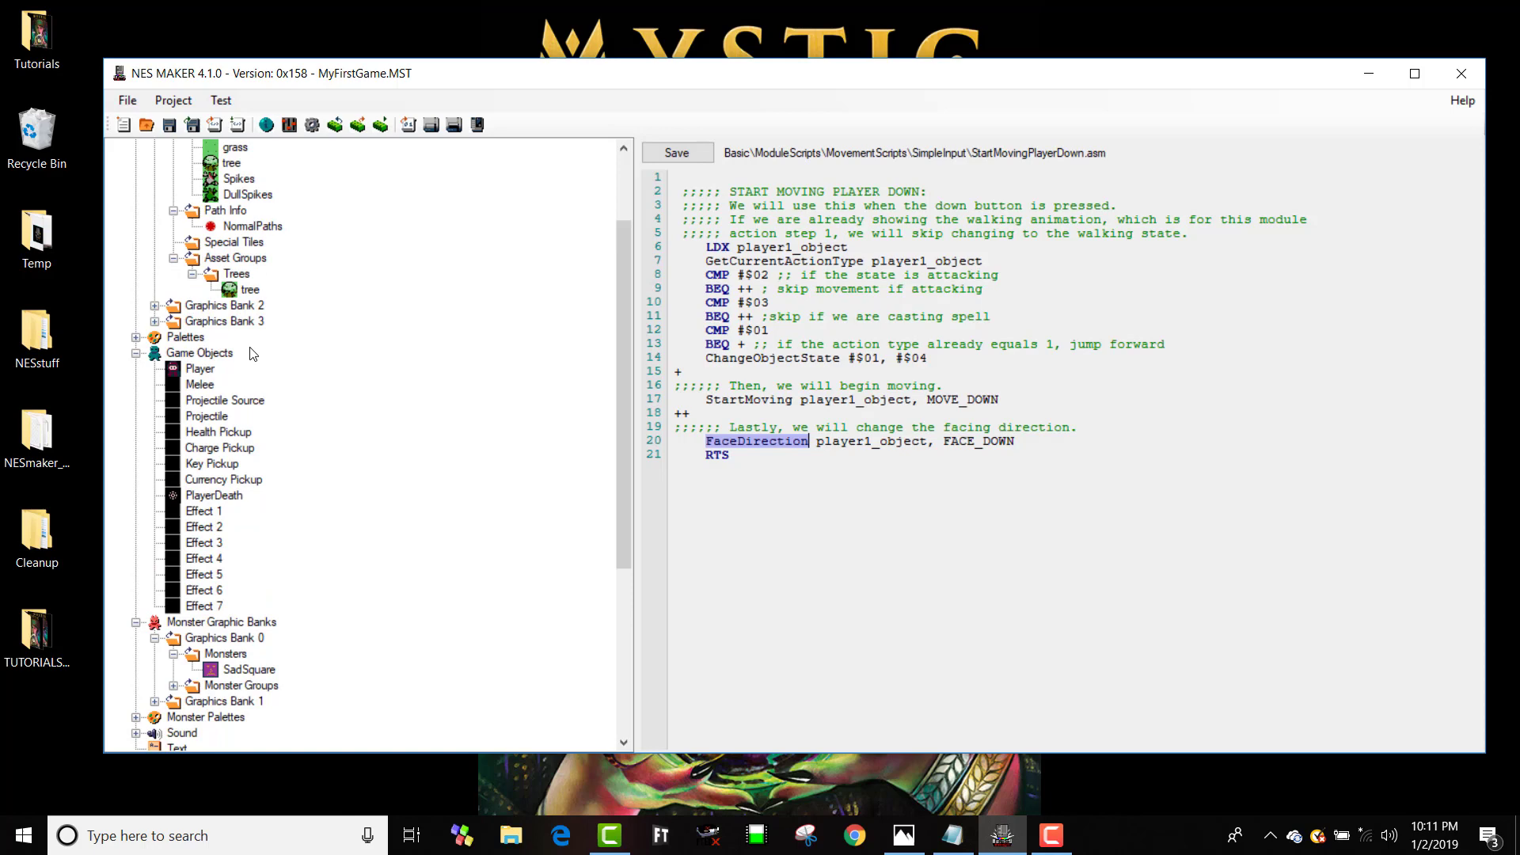
{"action": "left_click", "coordinate": [201, 368]}
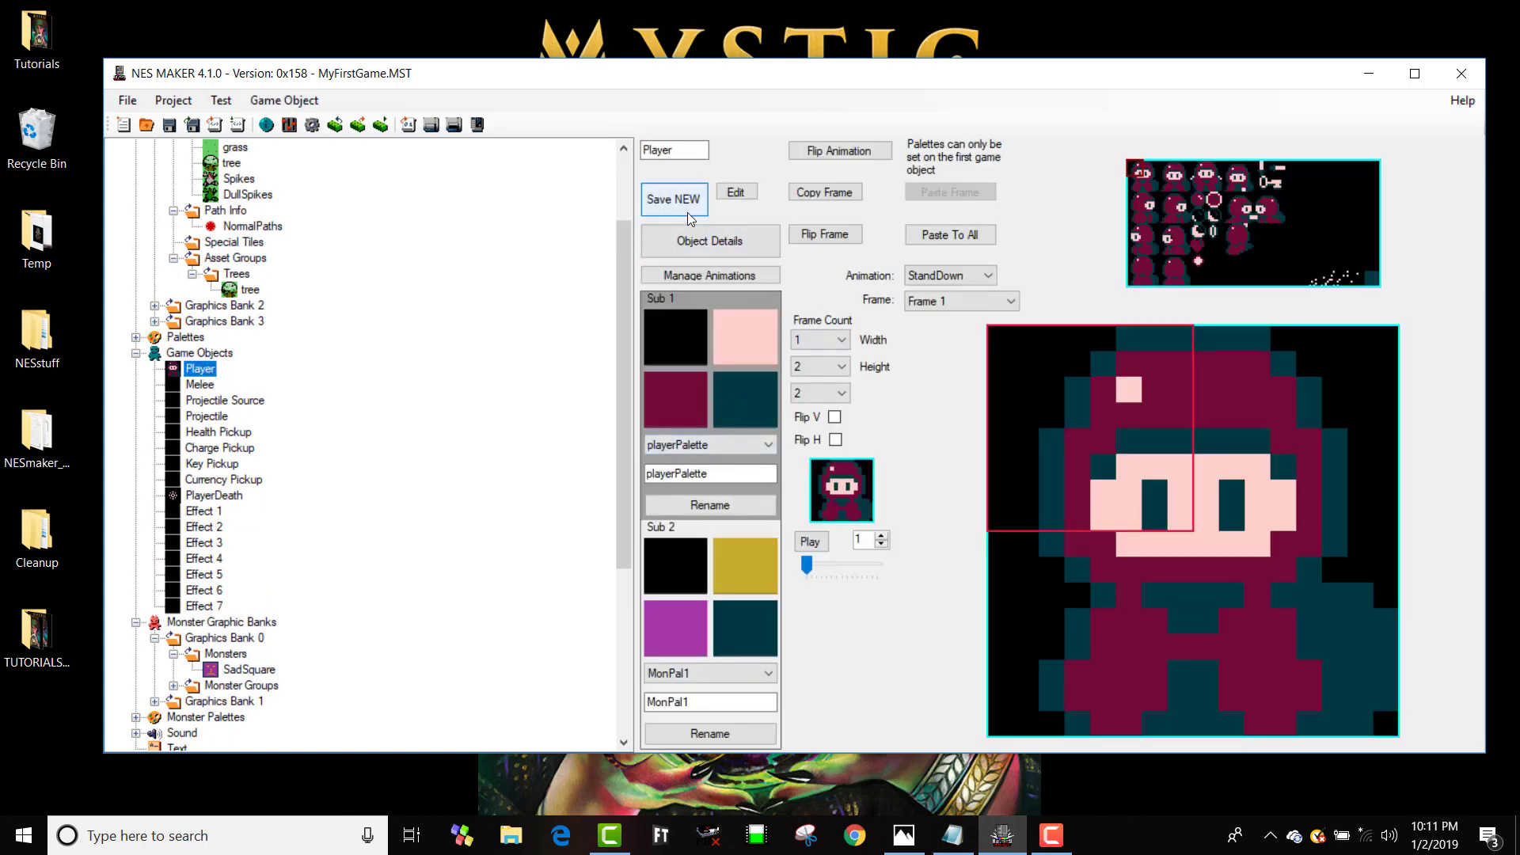
In the Player's animation info, inspect Action Step 1 and the Stand and Walk animation types, then close it
{"action": "left_click", "coordinate": [691, 243]}
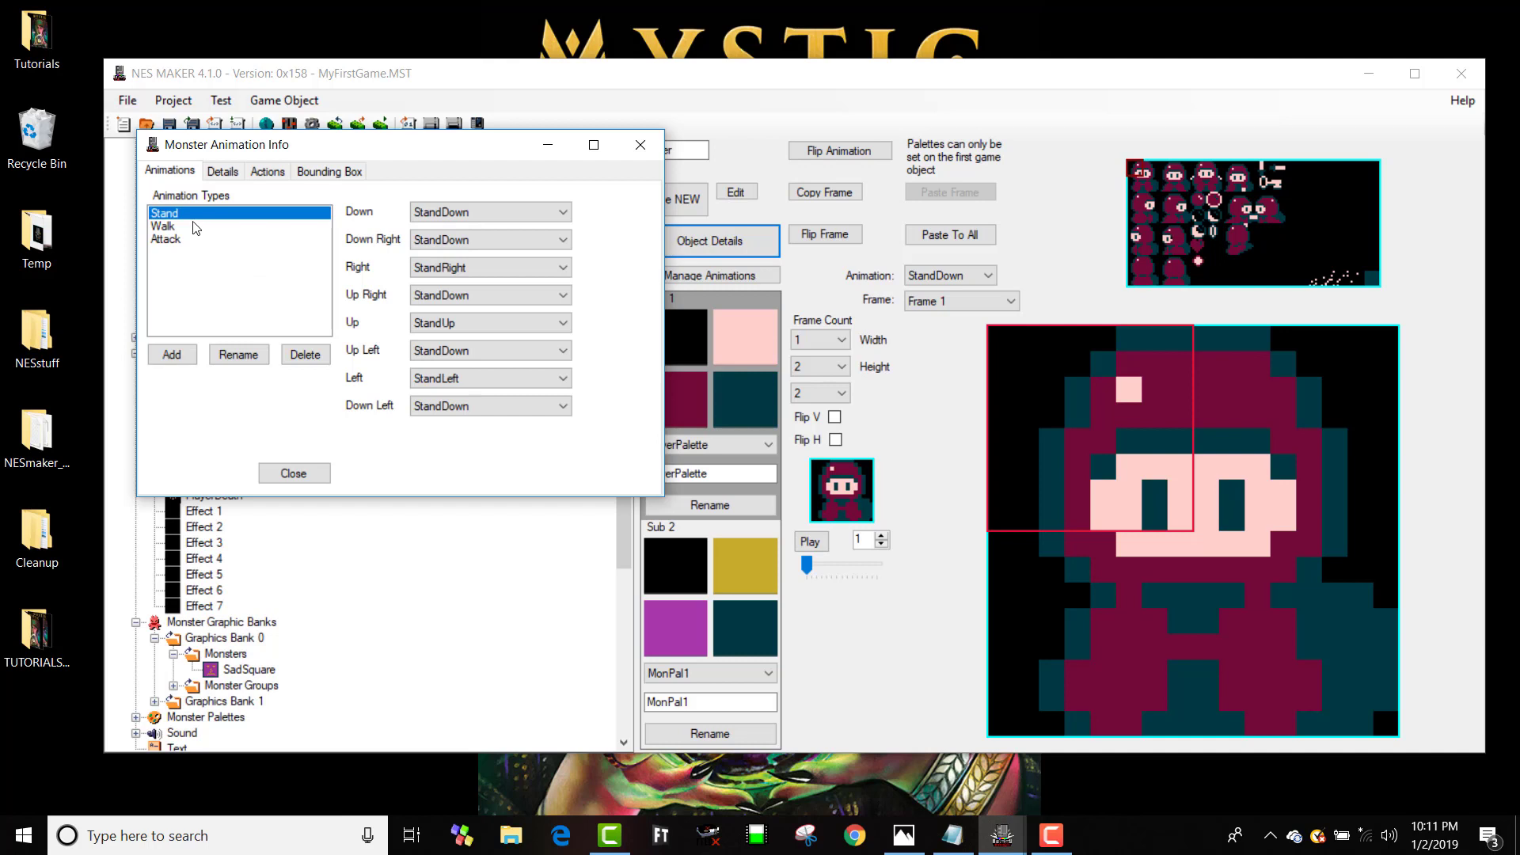
{"action": "left_click", "coordinate": [267, 172]}
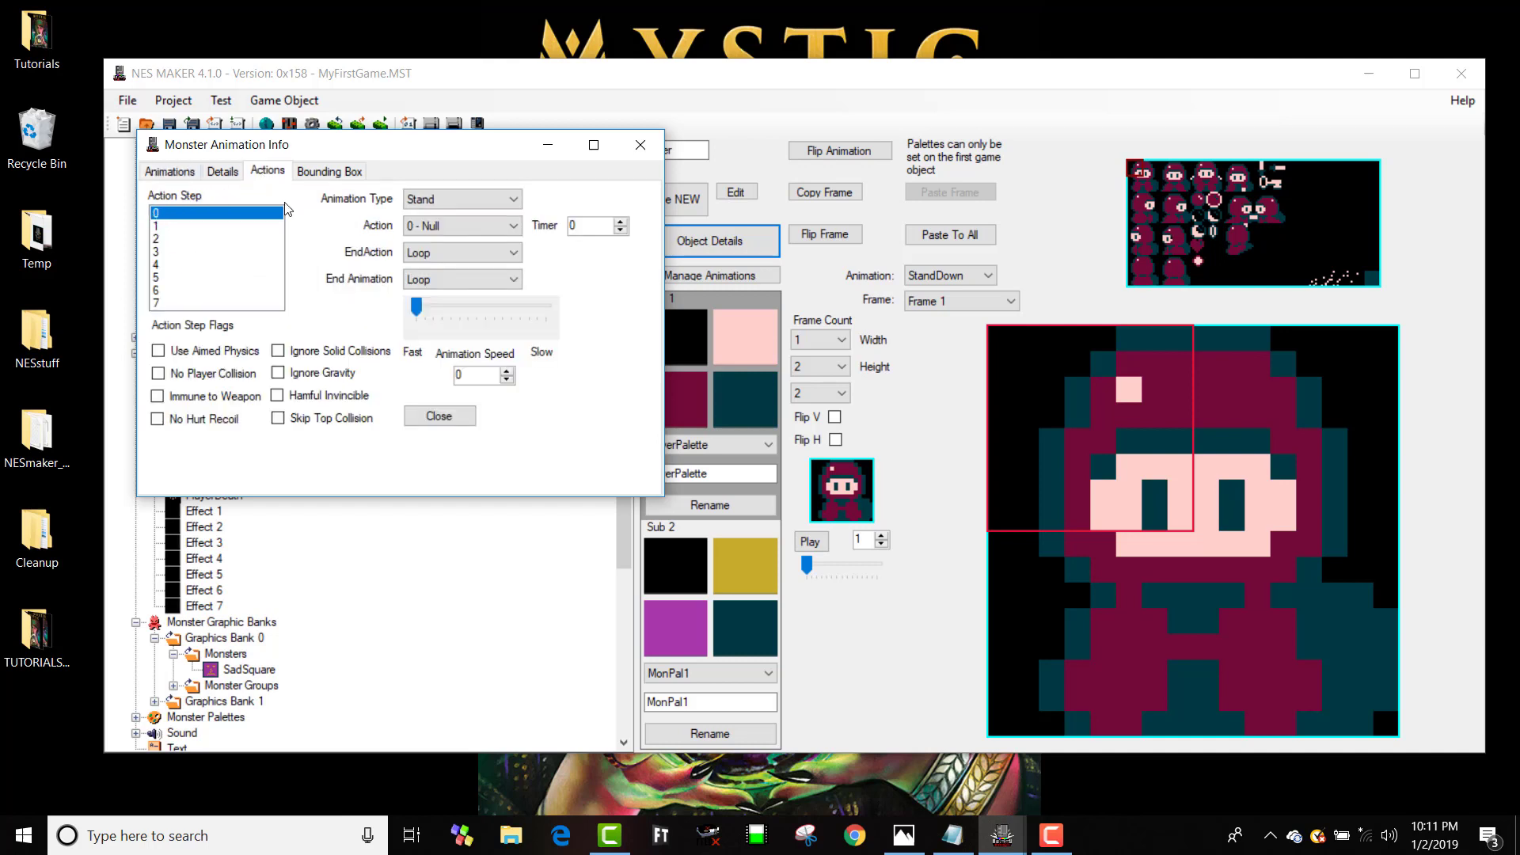
{"action": "left_click", "coordinate": [202, 228]}
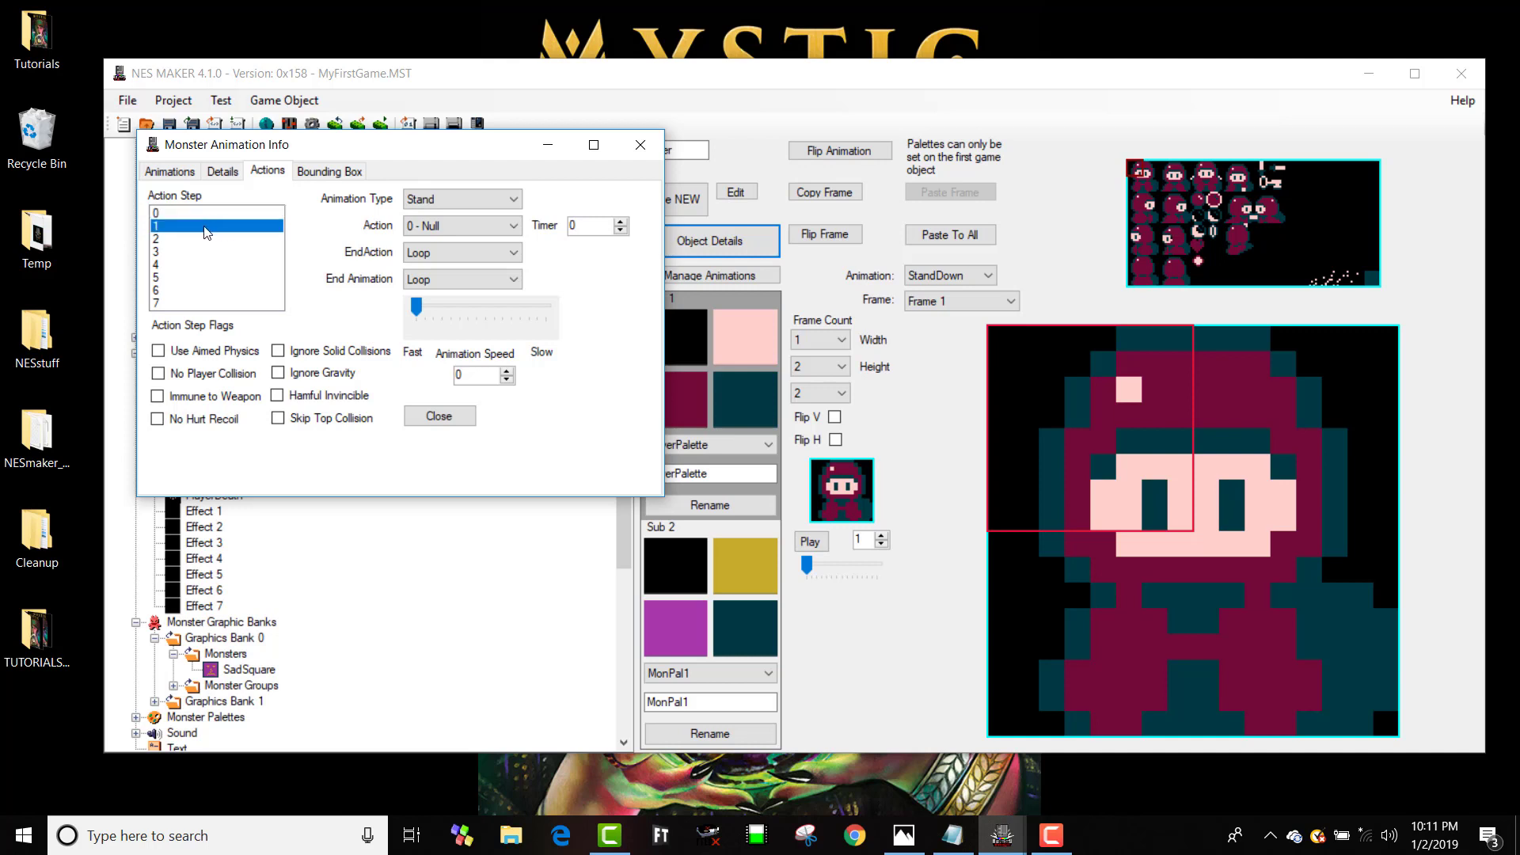
{"action": "left_click", "coordinate": [169, 174]}
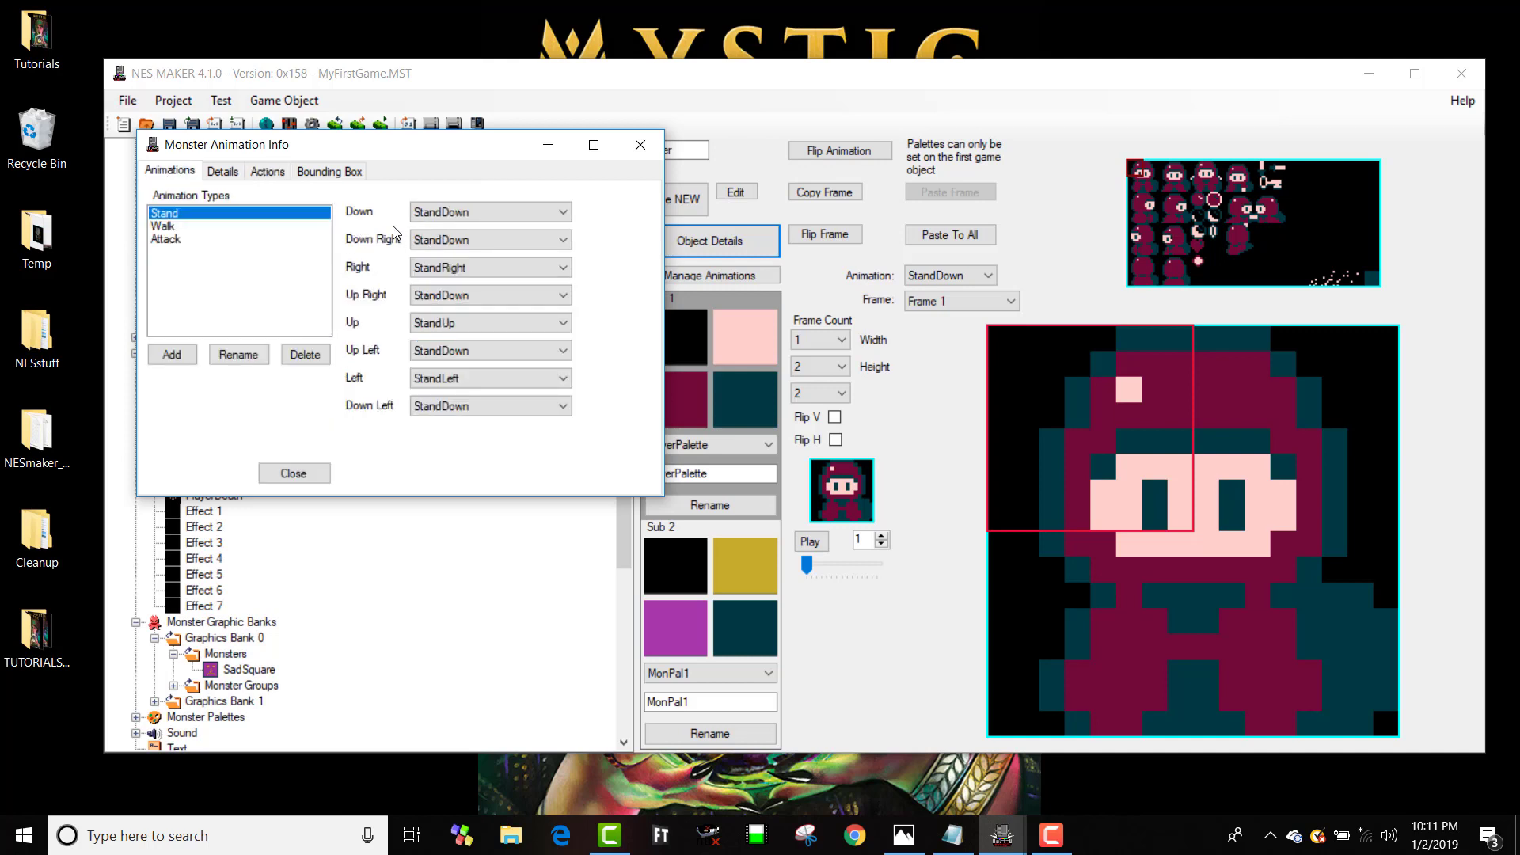
{"action": "left_click", "coordinate": [237, 226]}
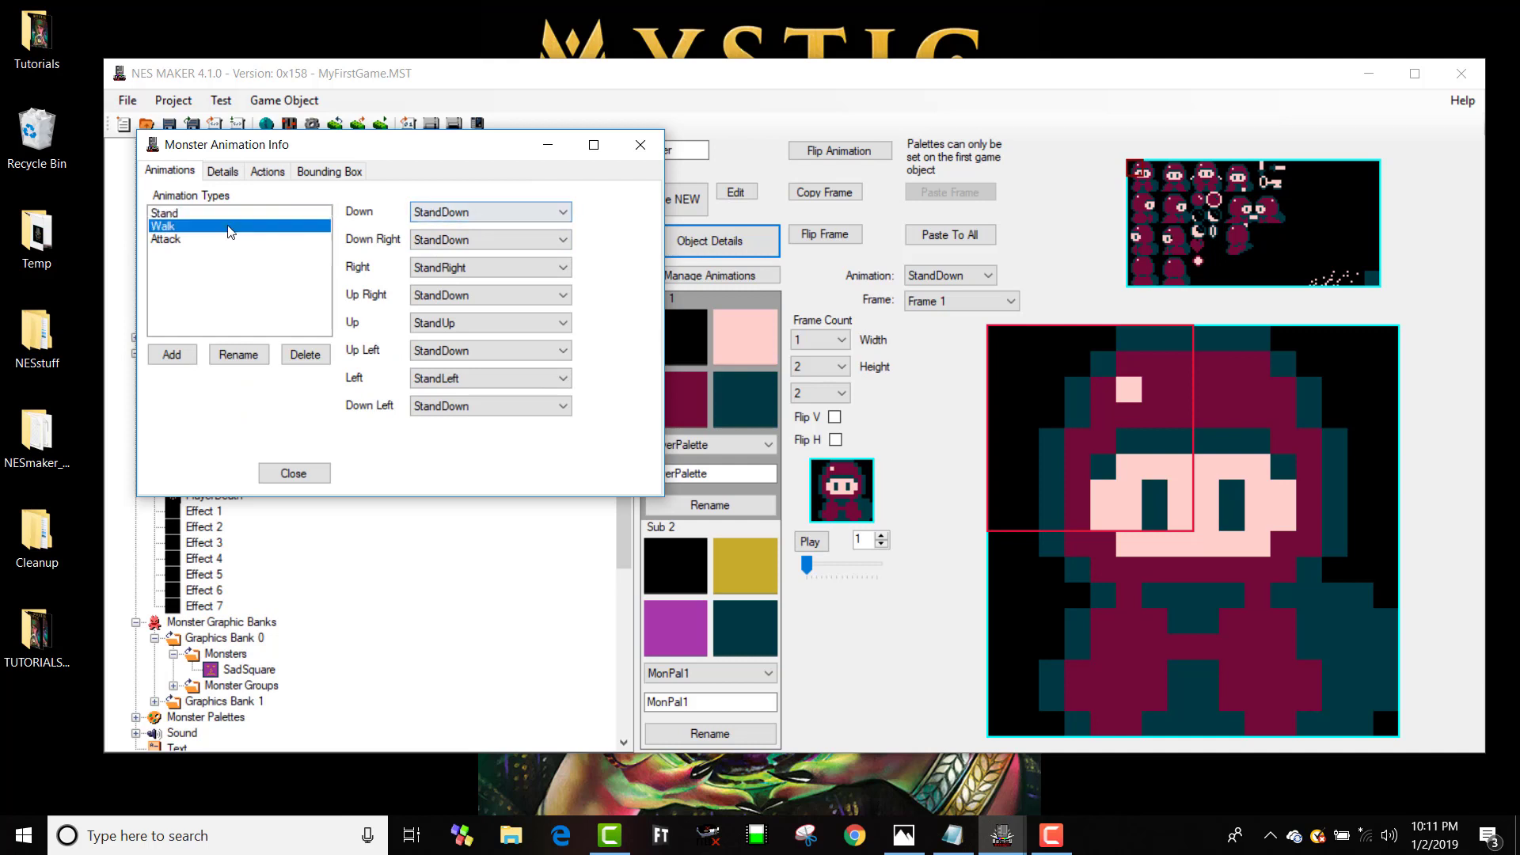
{"action": "left_click", "coordinate": [239, 213]}
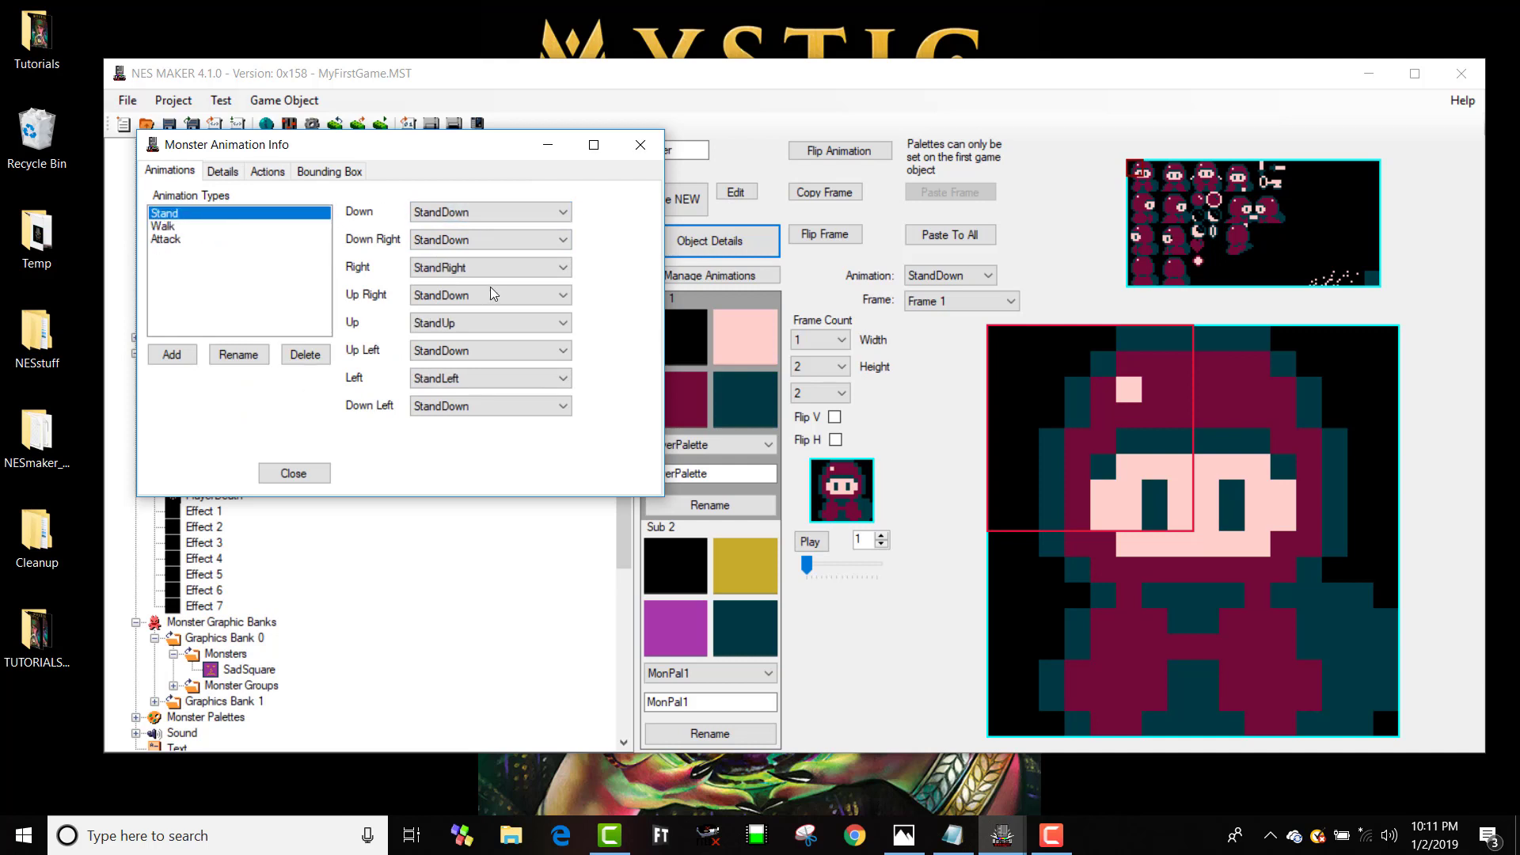
{"action": "left_click", "coordinate": [640, 144]}
{"action": "scroll", "coordinate": [273, 661], "scroll_direction": "down", "scroll_amount": 6}
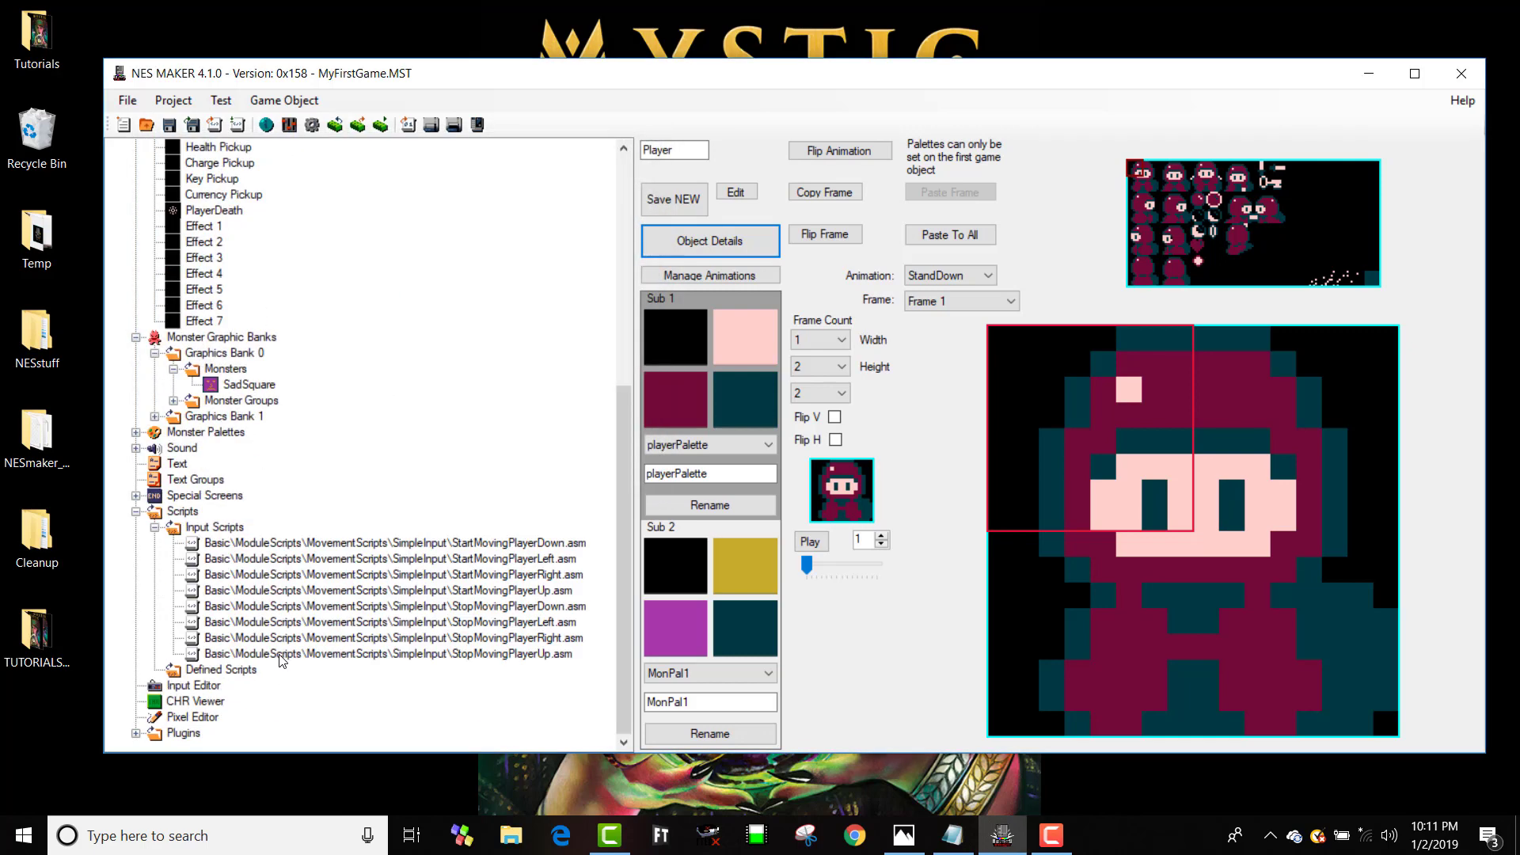
Open StartMovingPlayerDown.asm and highlight ChangeObjectState #$01 on line 14, StartMoving, and FACE_DOWN on line 20
{"action": "left_click", "coordinate": [483, 543]}
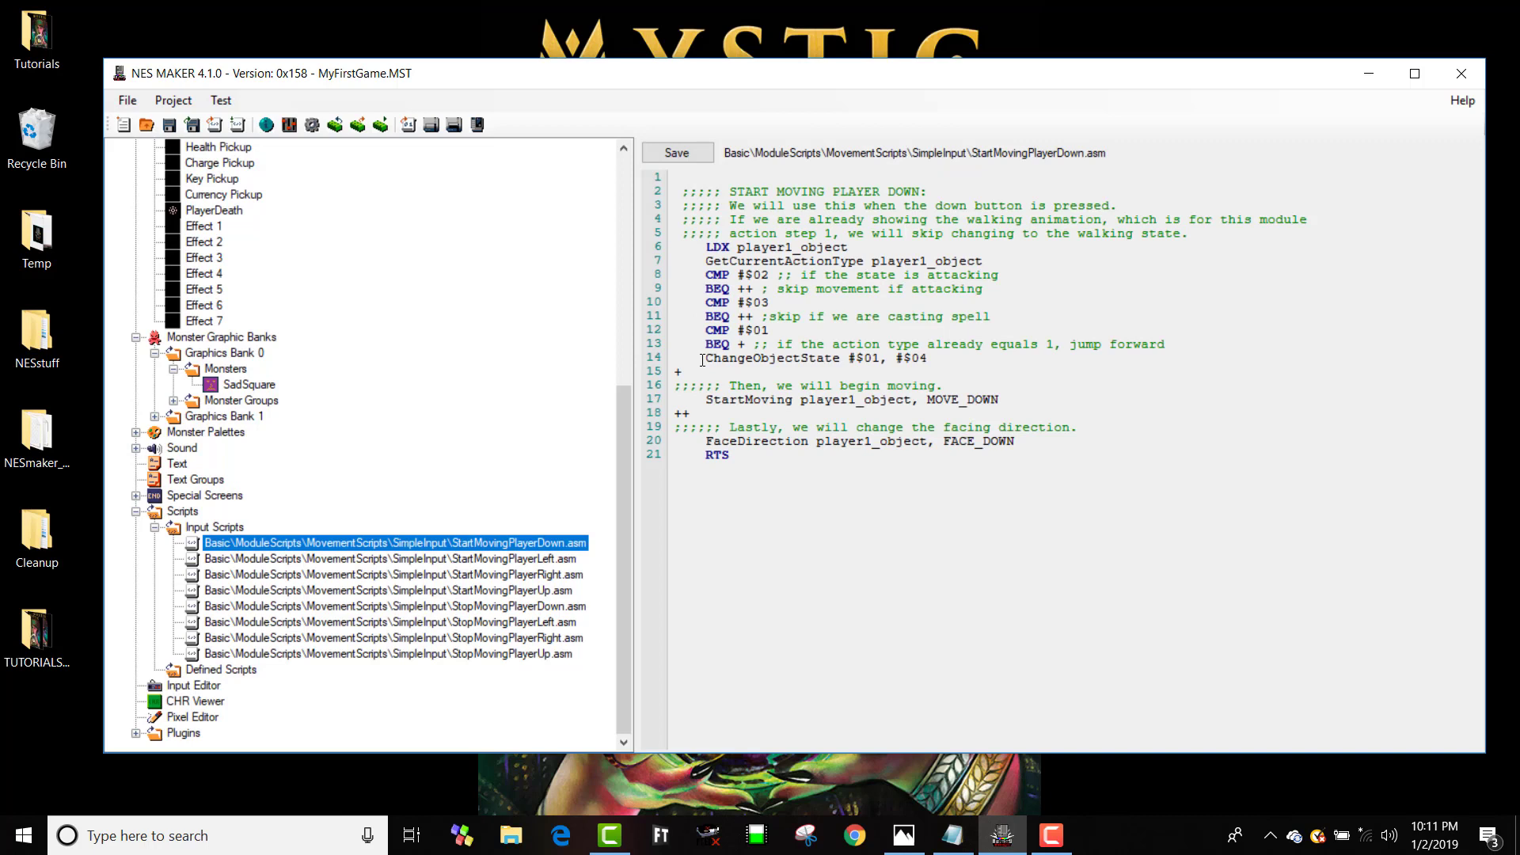
{"action": "left_click_drag", "start_coordinate": [703, 360], "coordinate": [847, 357]}
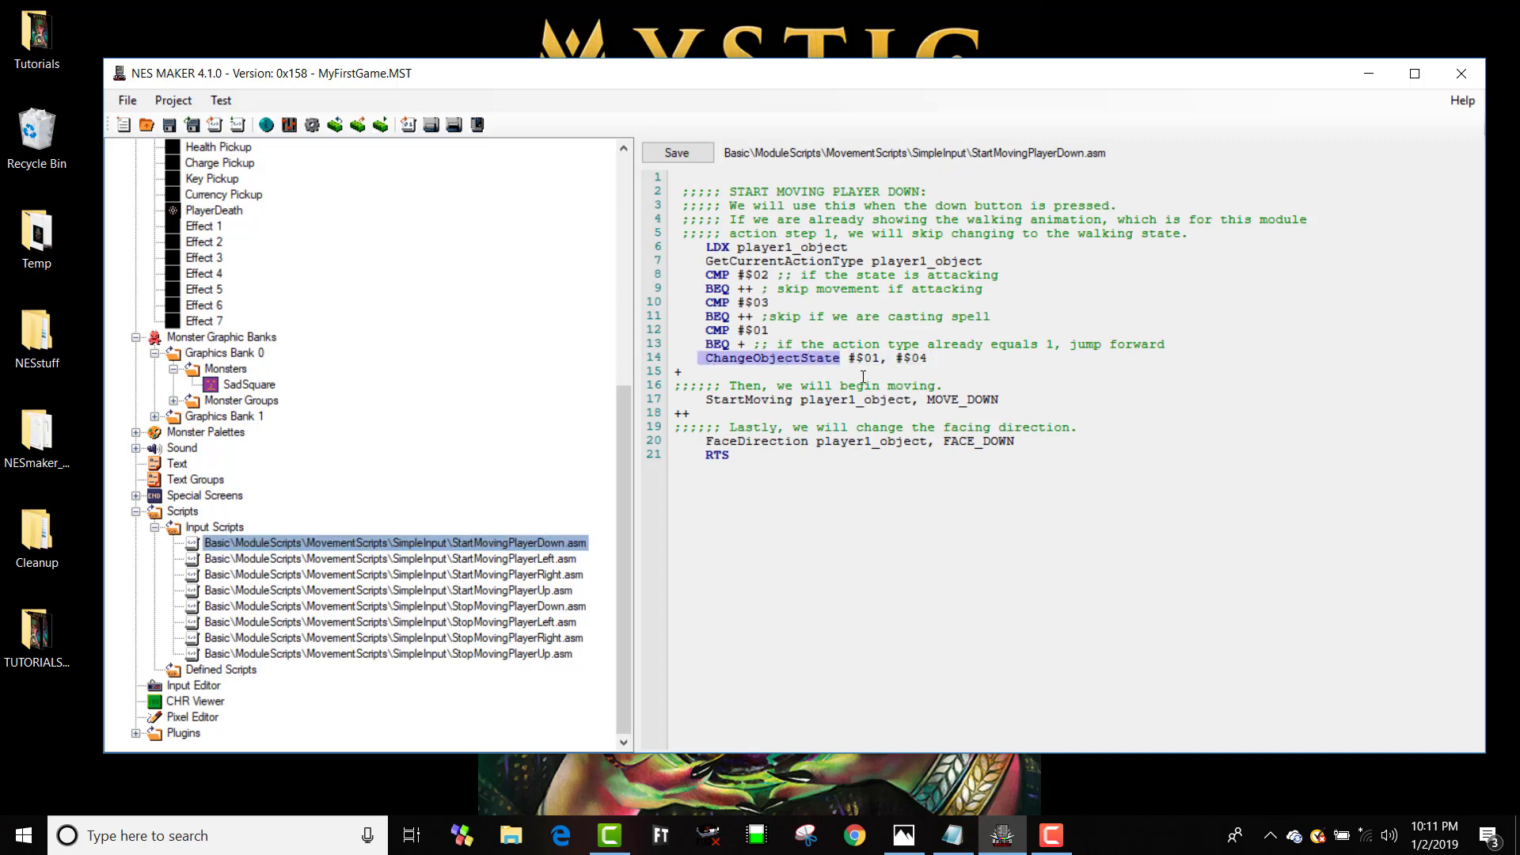
{"action": "left_click_drag", "start_coordinate": [849, 358], "coordinate": [874, 358]}
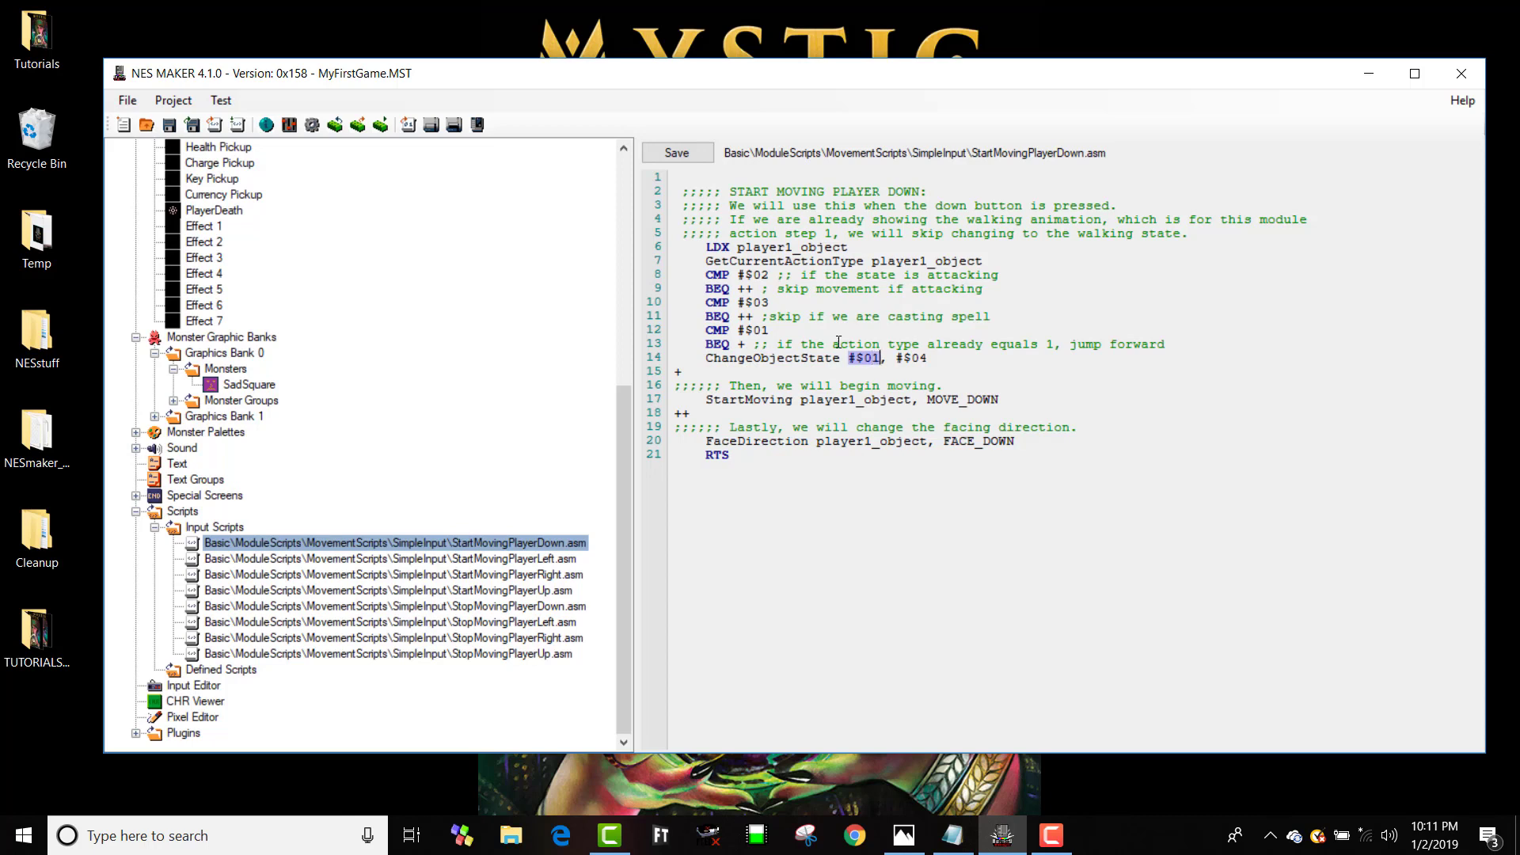
{"action": "left_click", "coordinate": [748, 360]}
{"action": "double_click", "coordinate": [719, 359]}
{"action": "left_click", "coordinate": [761, 393]}
{"action": "left_click_drag", "start_coordinate": [690, 397], "coordinate": [1030, 407]}
{"action": "left_click", "coordinate": [798, 454]}
{"action": "double_click", "coordinate": [952, 442]}
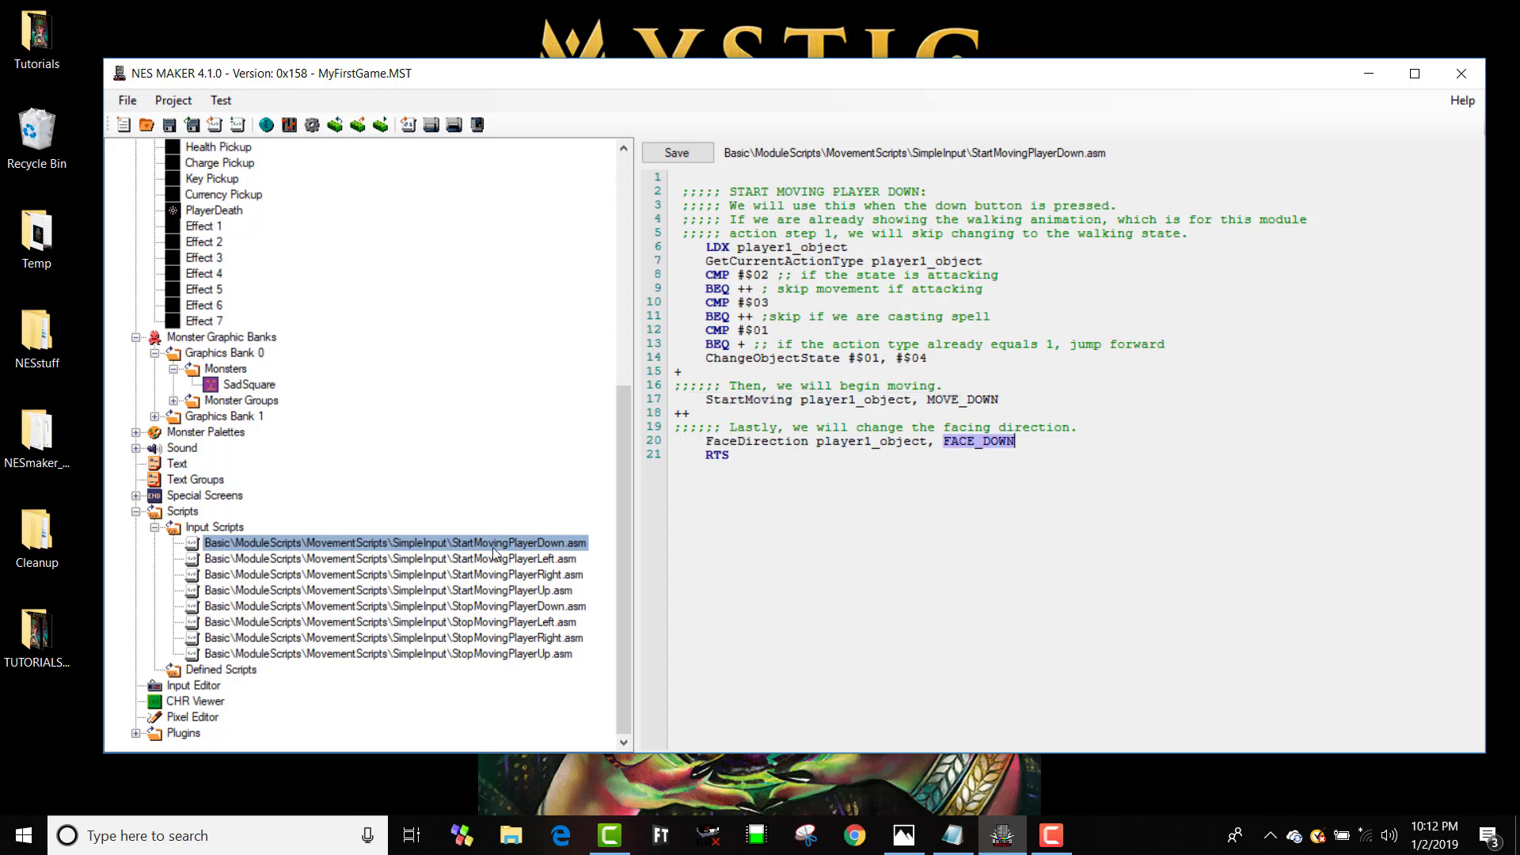
{"action": "scroll", "coordinate": [324, 432], "scroll_direction": "up", "scroll_amount": 4}
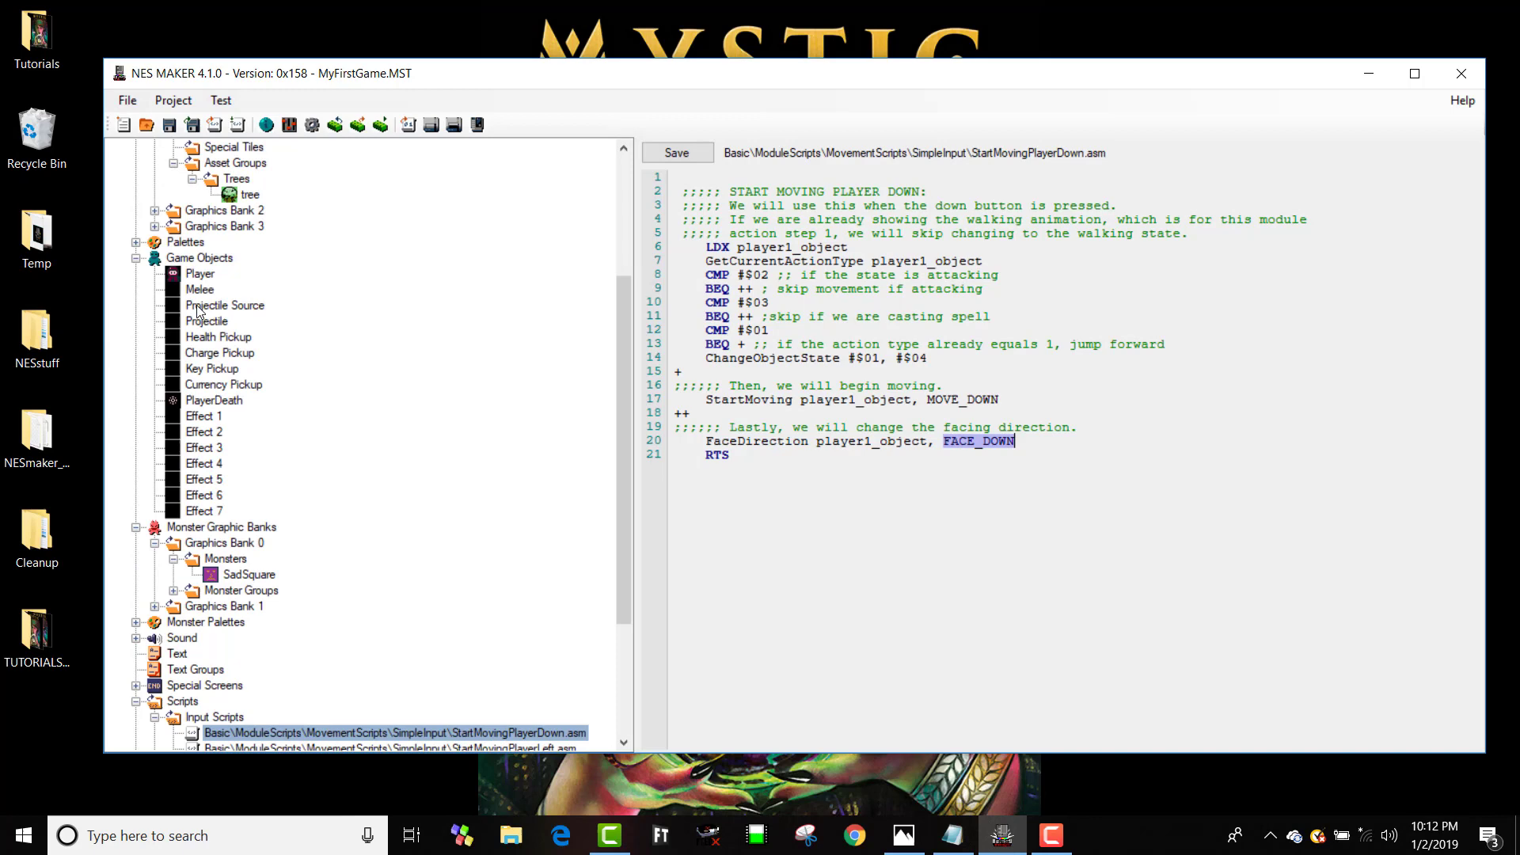
Set the Player's action step 1 to the Walk animation type with animation speed 3
{"action": "left_click", "coordinate": [201, 274]}
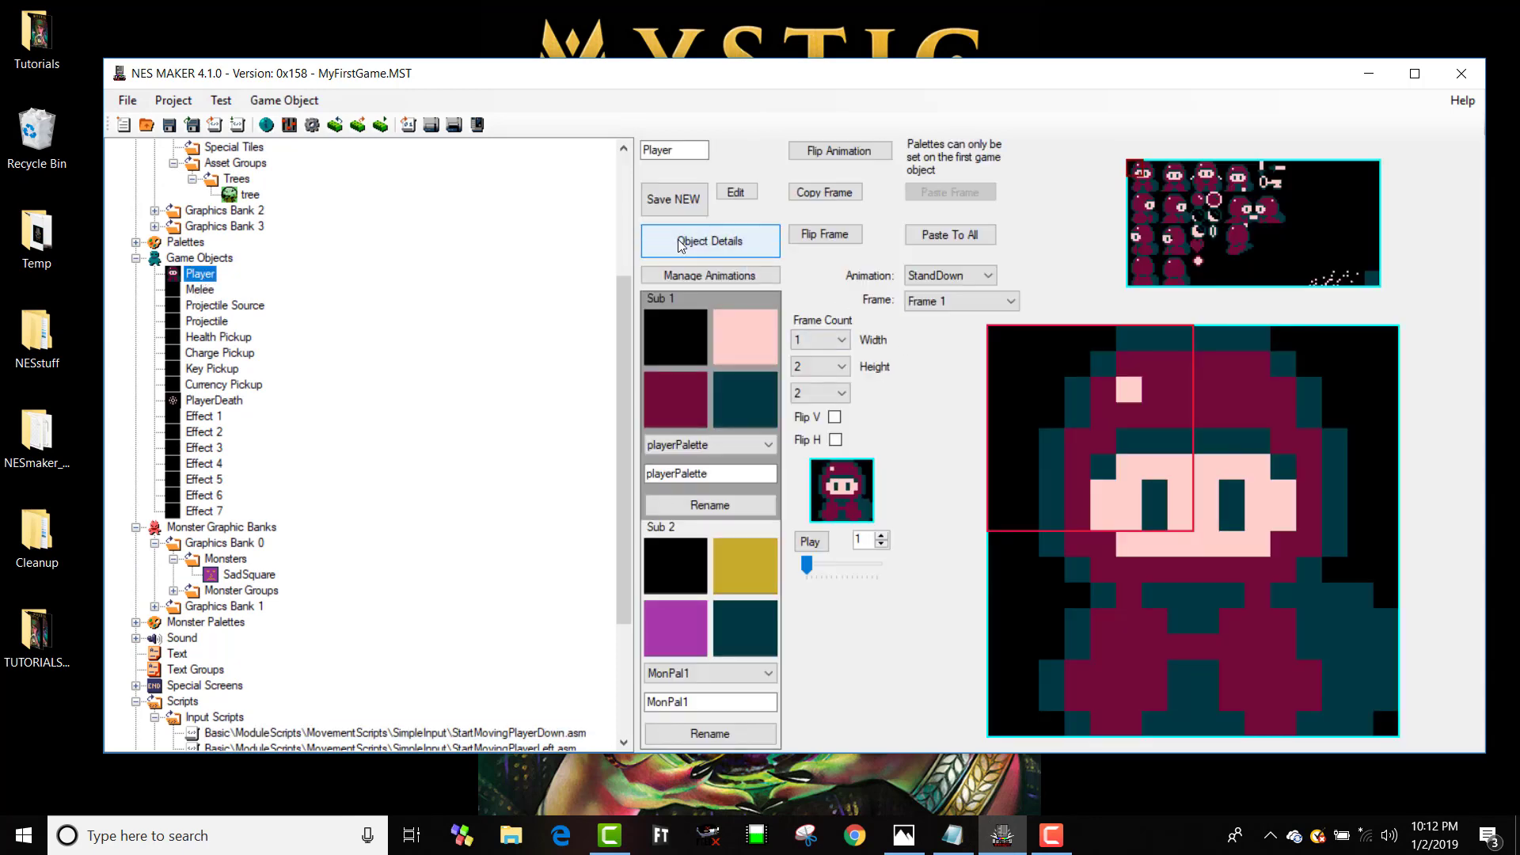
{"action": "left_click", "coordinate": [681, 243]}
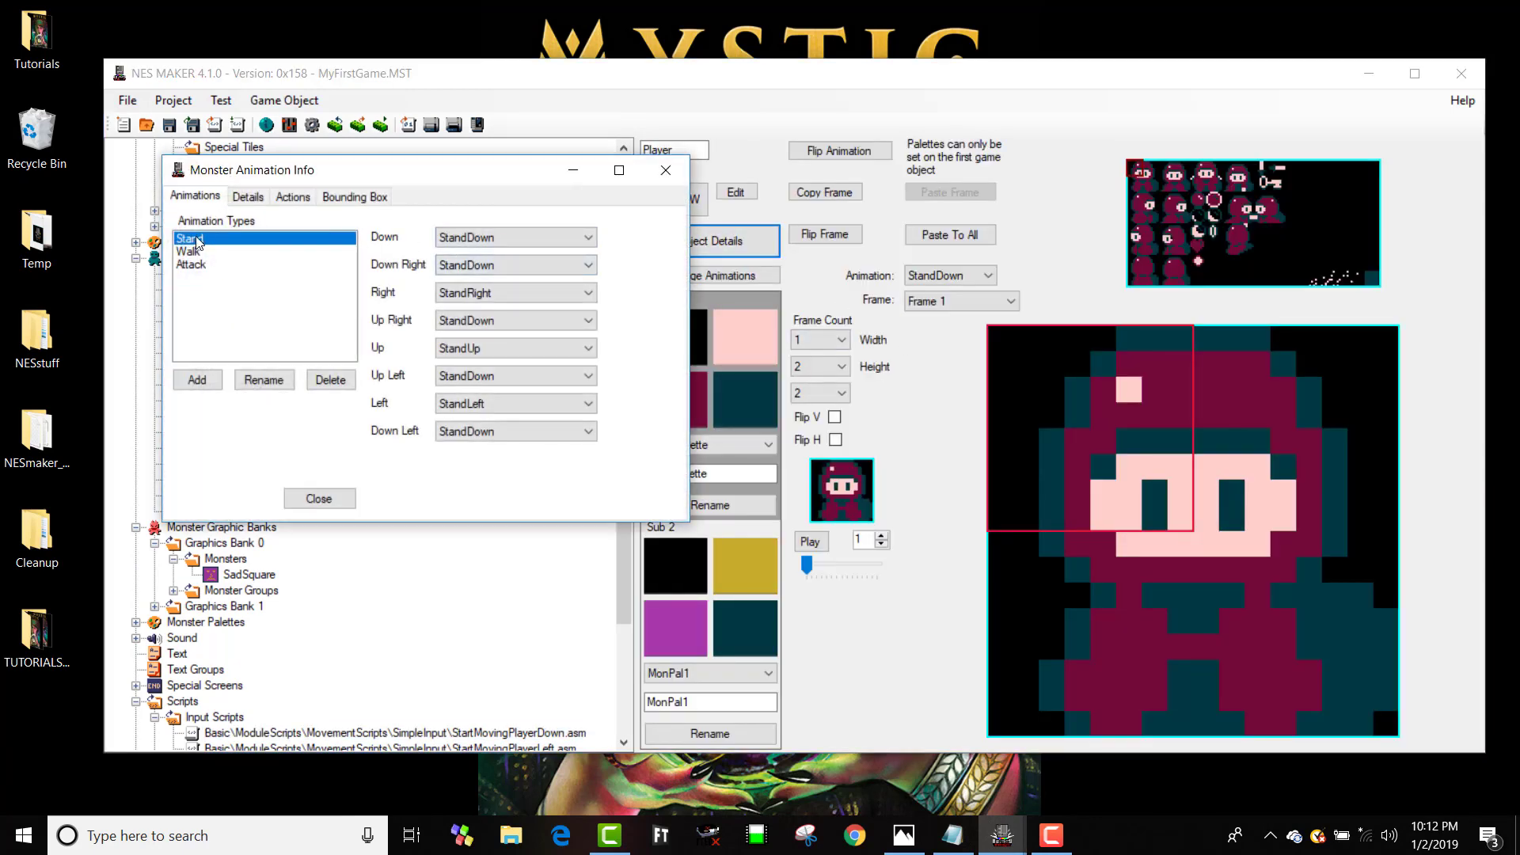
{"action": "left_click", "coordinate": [292, 198]}
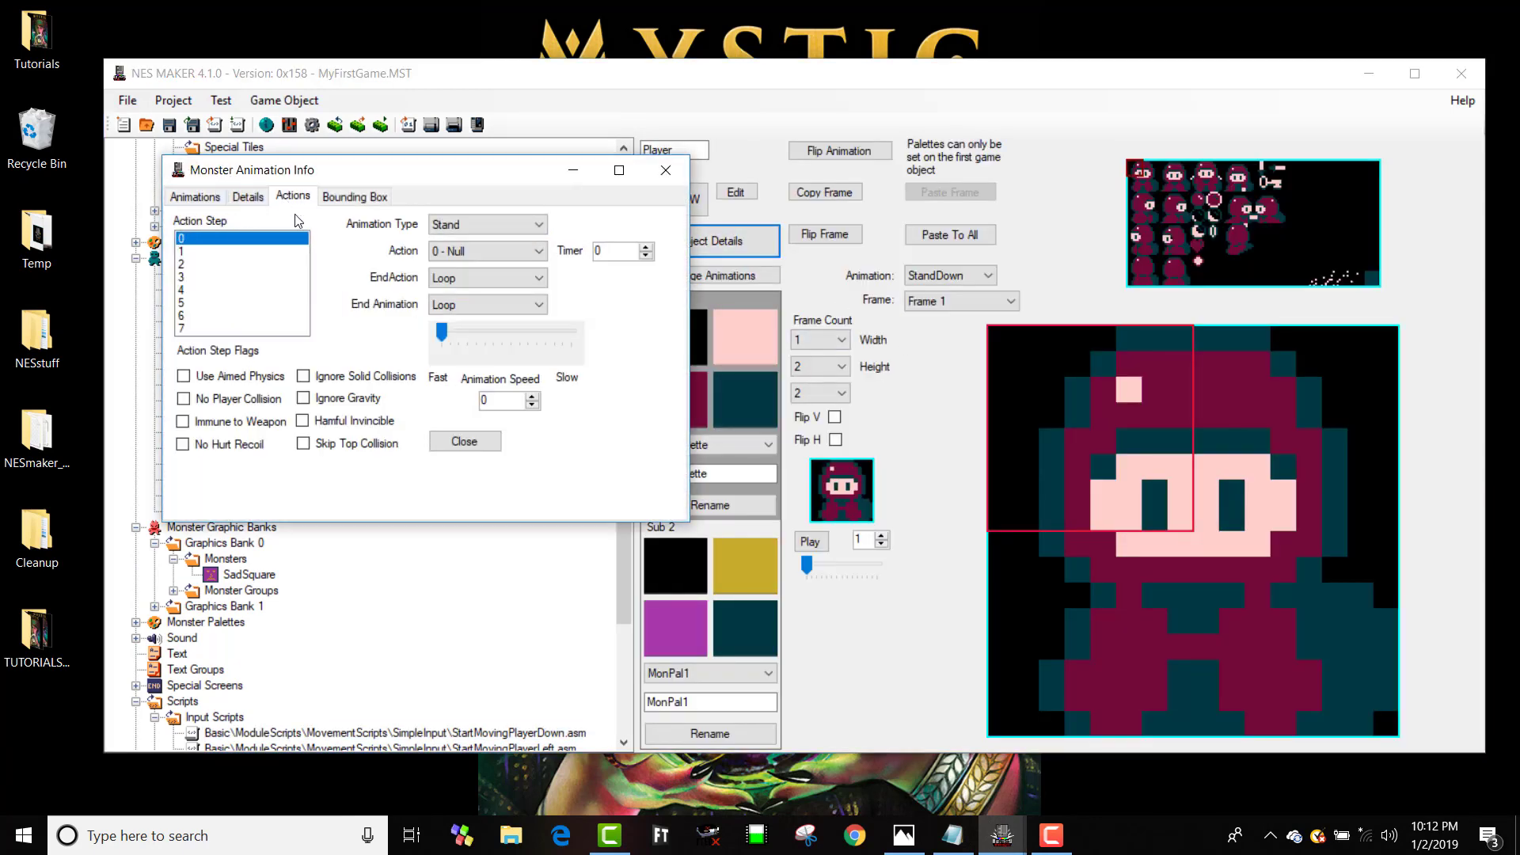
{"action": "left_click", "coordinate": [221, 256]}
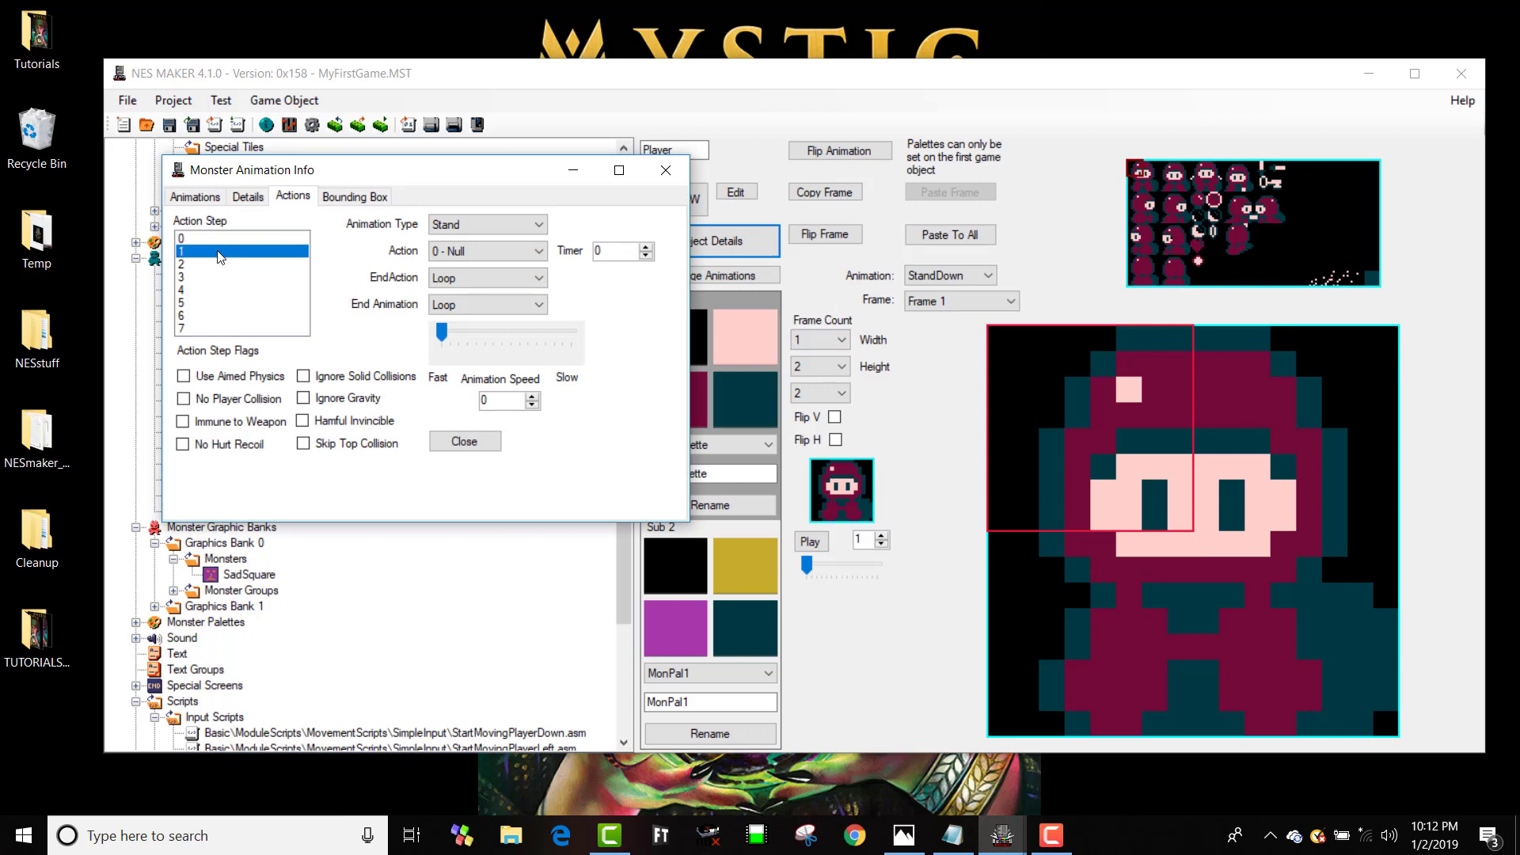
{"action": "left_click", "coordinate": [464, 229]}
{"action": "left_click", "coordinate": [473, 255]}
{"action": "left_click_drag", "start_coordinate": [453, 329], "coordinate": [469, 332]}
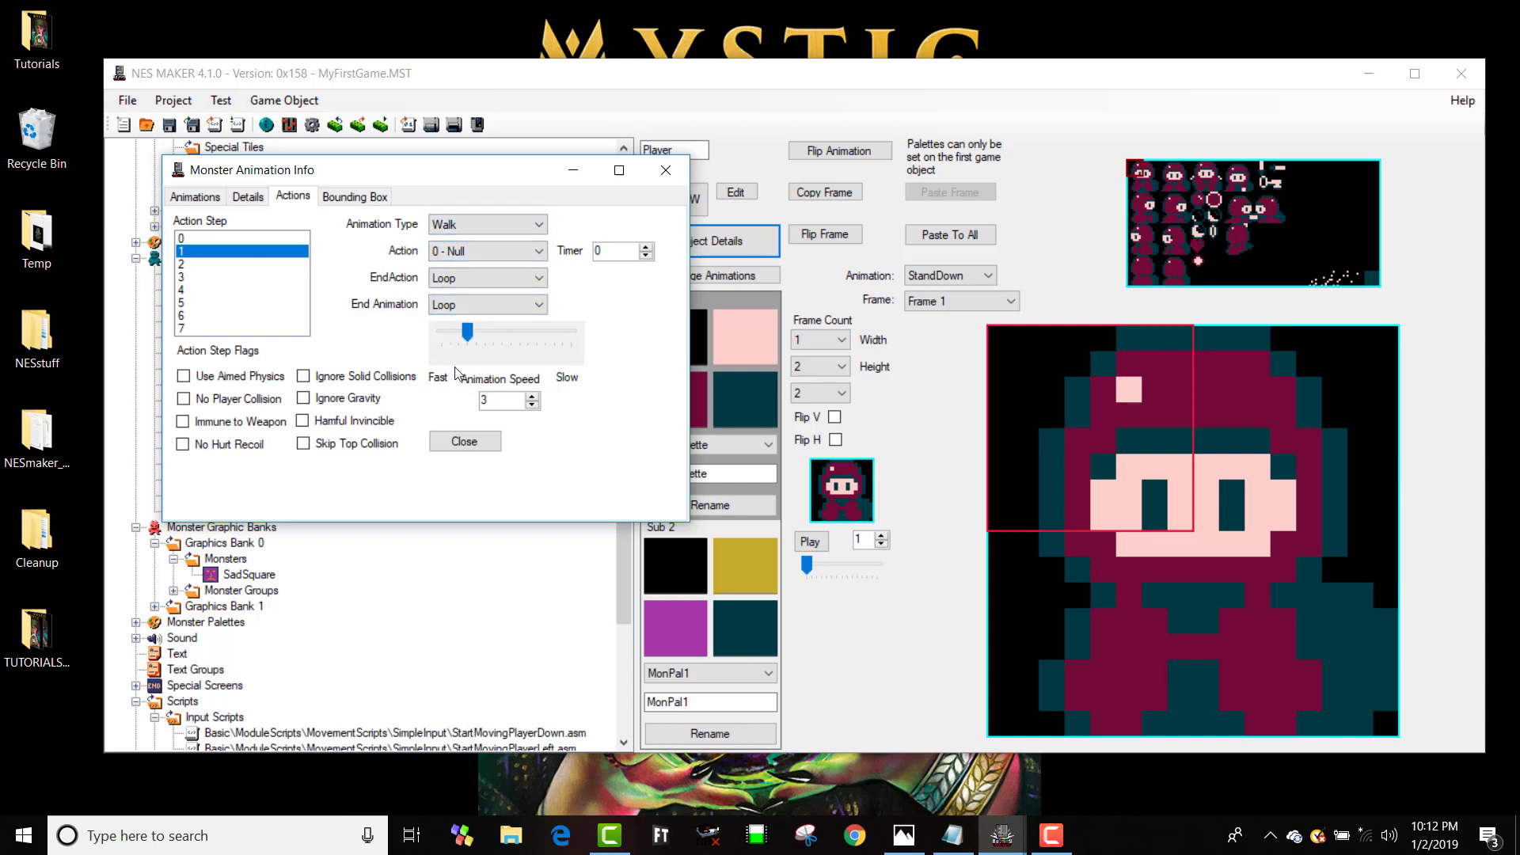
{"action": "left_click", "coordinate": [465, 442]}
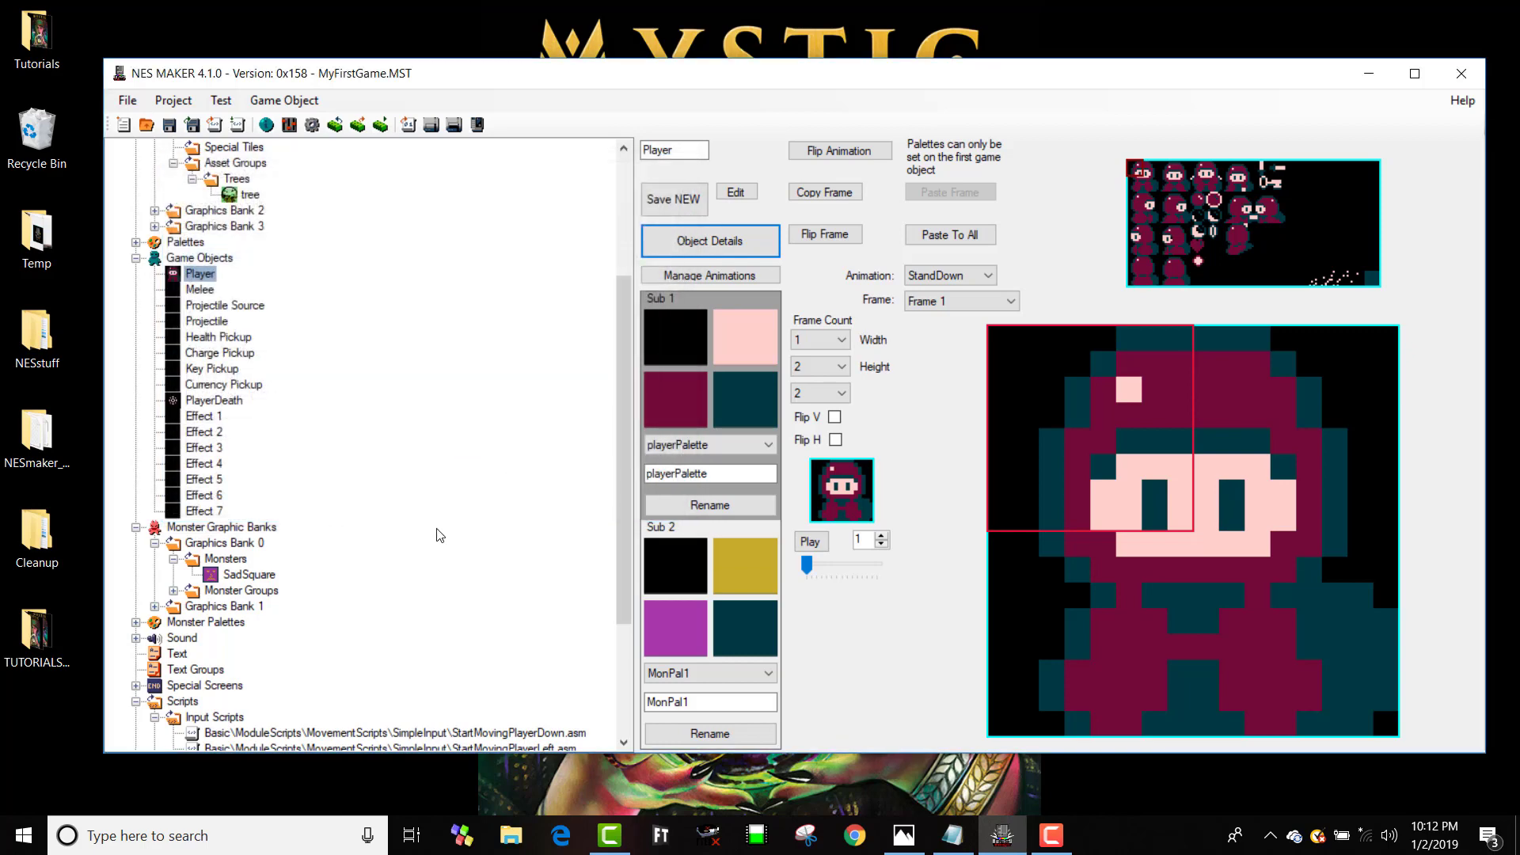
Reopen the animation info and confirm step 1 kept Walk at speed 3
{"action": "left_click", "coordinate": [710, 275]}
{"action": "left_click", "coordinate": [274, 222]}
{"action": "left_click", "coordinate": [318, 222]}
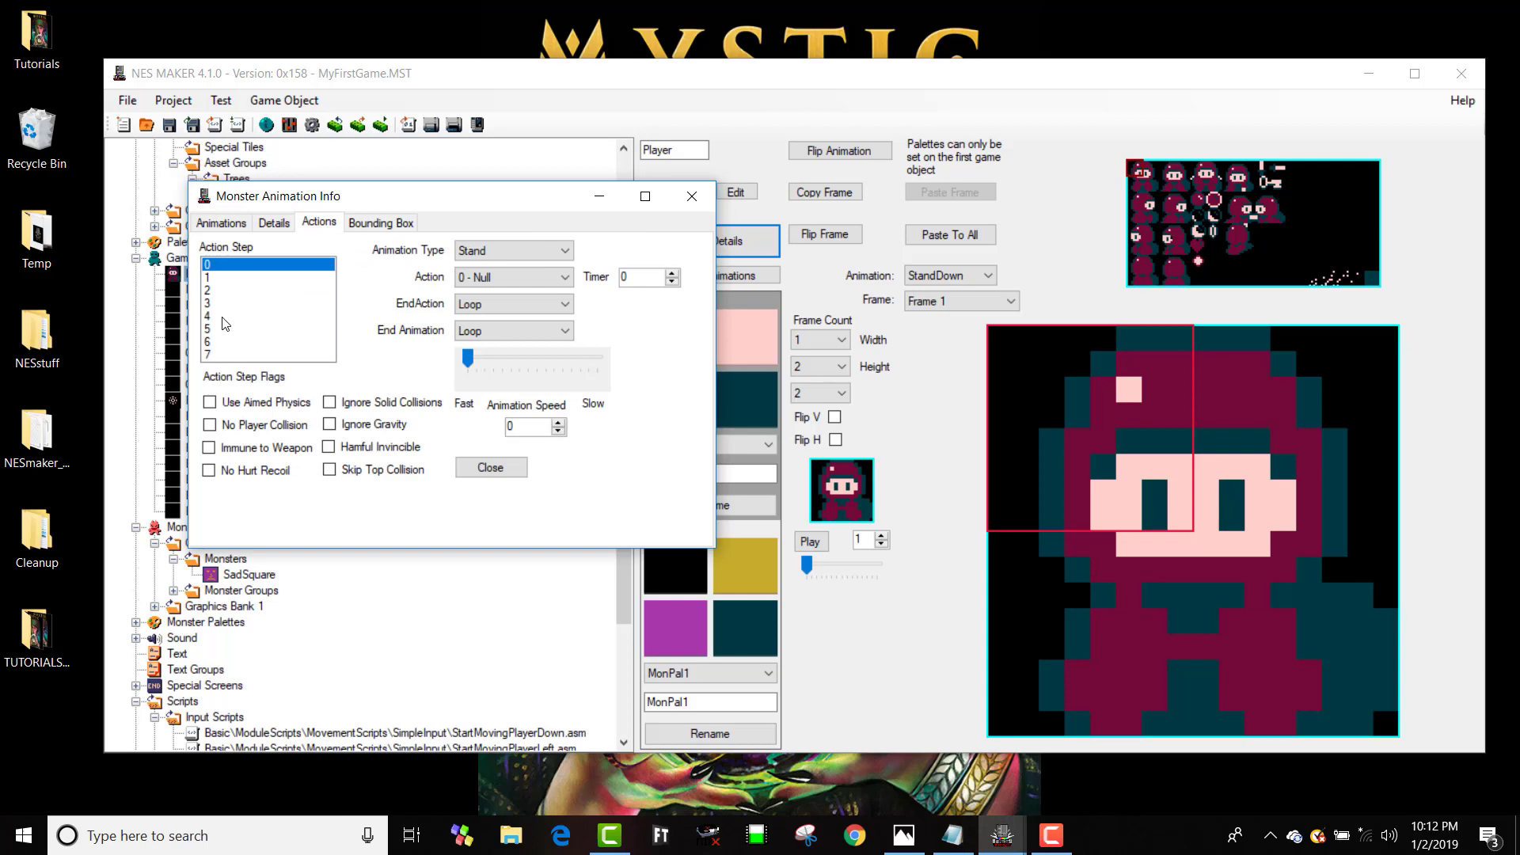
{"action": "left_click", "coordinate": [261, 278]}
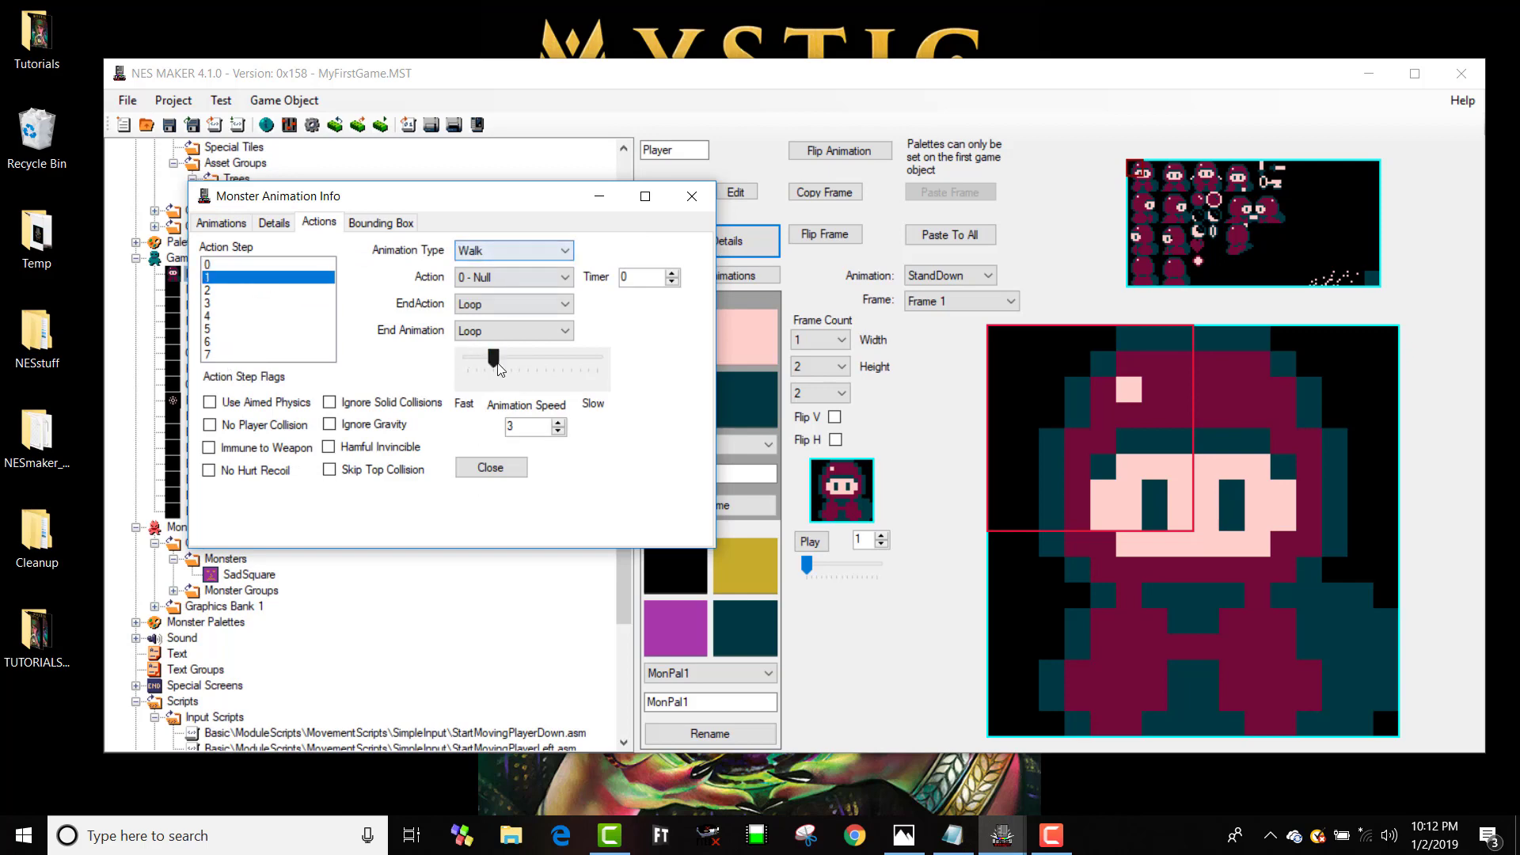
{"action": "left_click", "coordinate": [691, 199]}
{"action": "scroll", "coordinate": [625, 554], "scroll_direction": "down", "scroll_amount": 4}
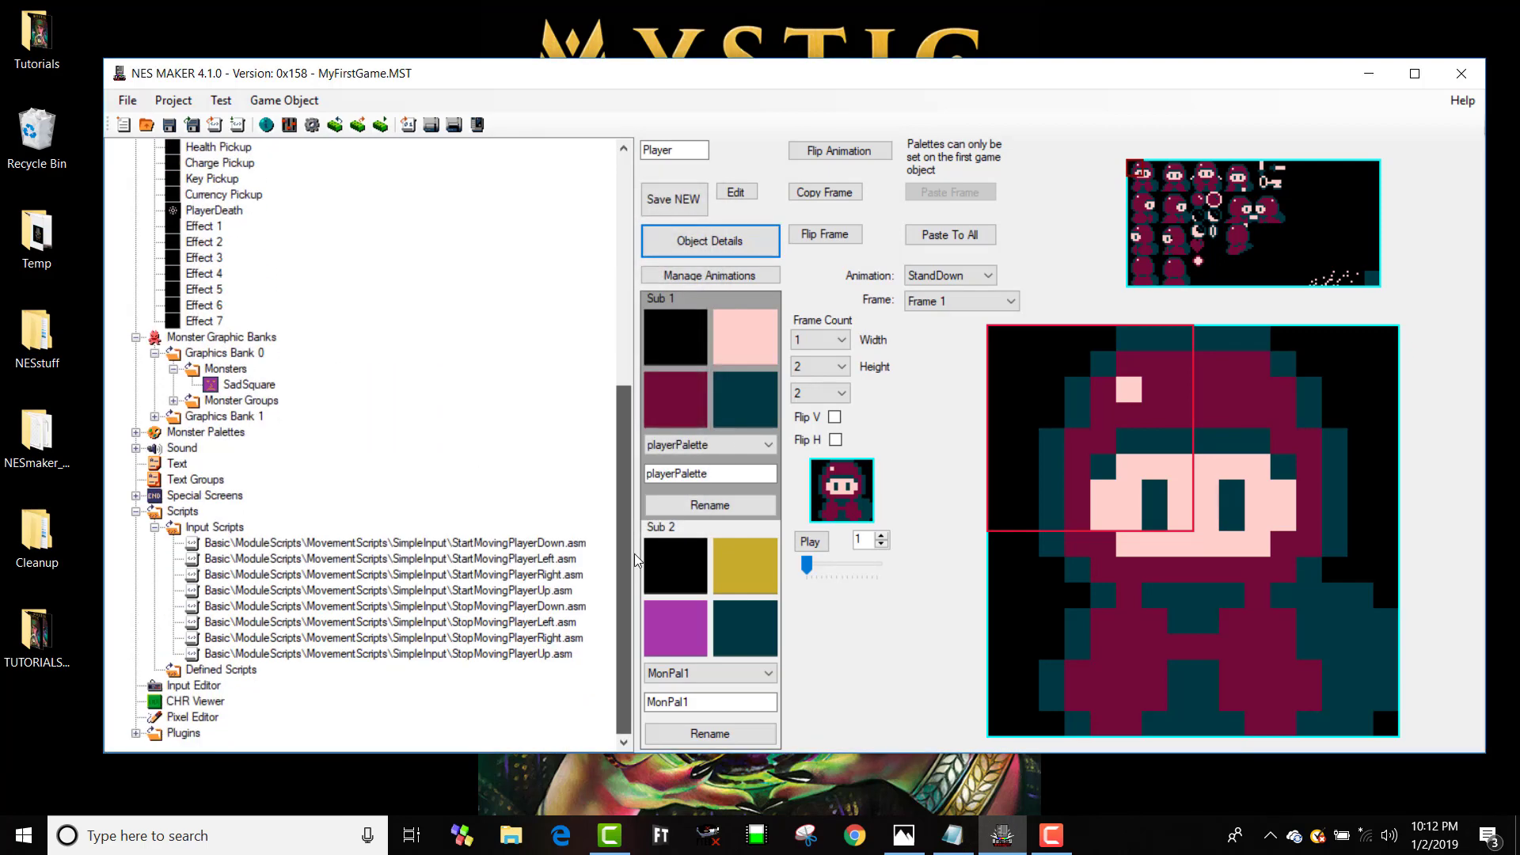
Reopen StartMovingPlayerDown.asm and highlight ChangeObjectState on line 14, StartMoving on line 17, FaceDirection on line 20
{"action": "left_click", "coordinate": [287, 545]}
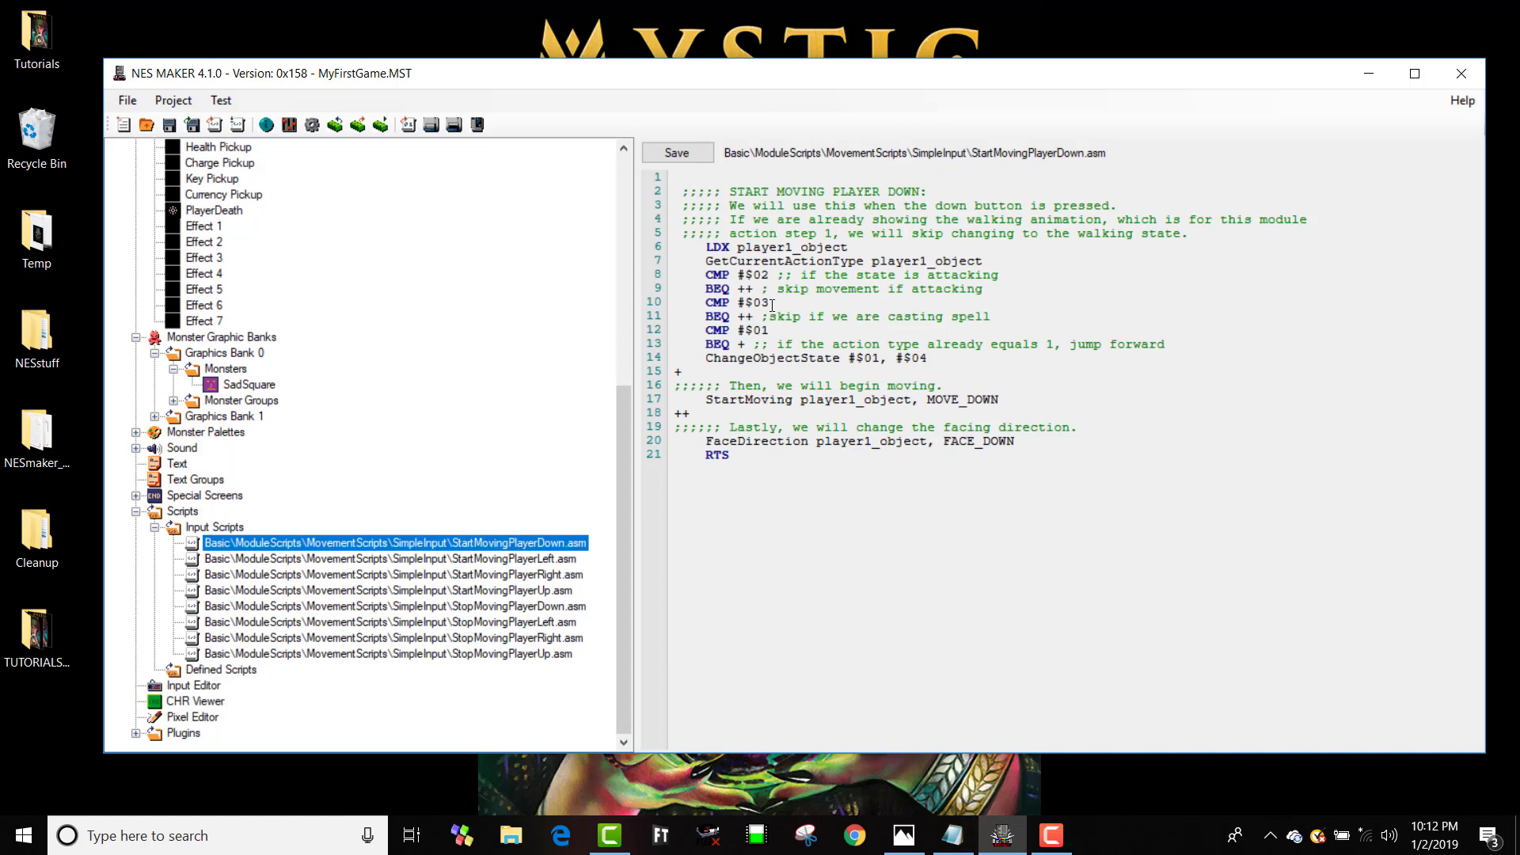
{"action": "left_click_drag", "start_coordinate": [707, 349], "coordinate": [828, 361]}
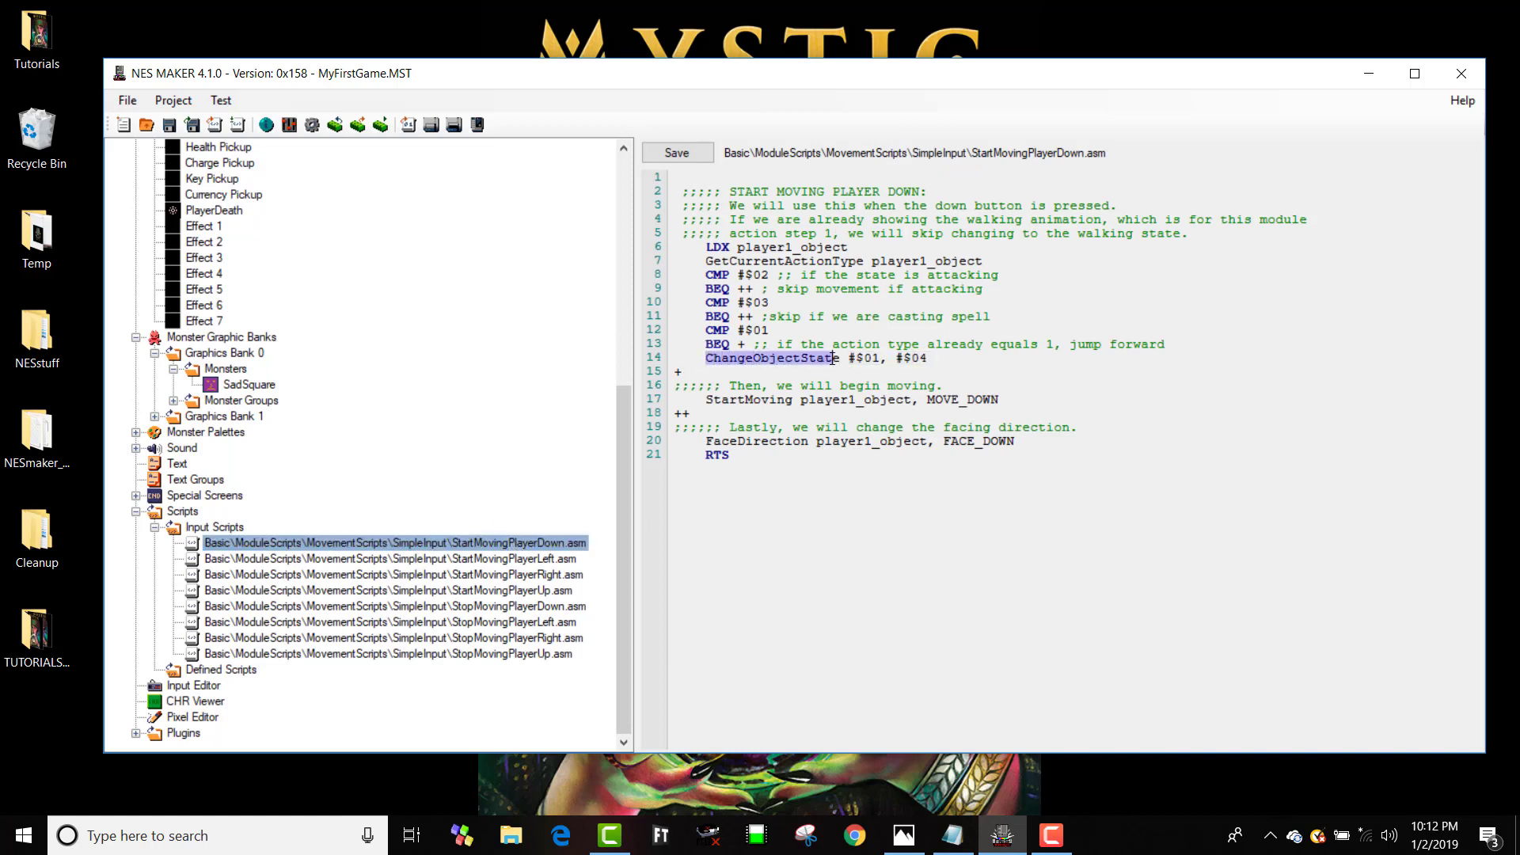
{"action": "left_click", "coordinate": [857, 360]}
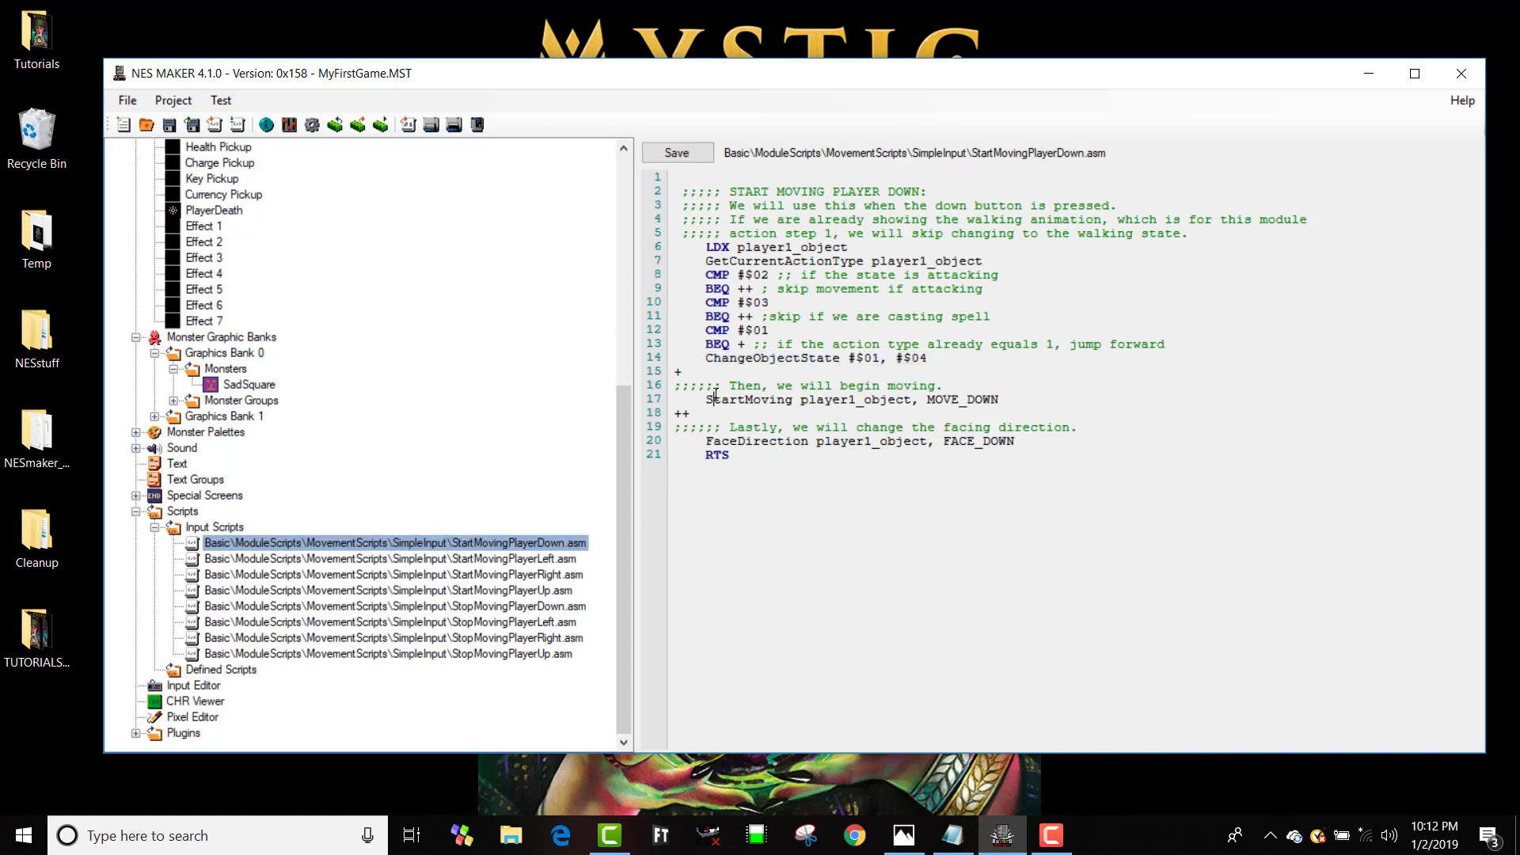
{"action": "mouse_move", "coordinate": [705, 399]}
{"action": "left_mouse_down"}
{"action": "mouse_move", "coordinate": [993, 400]}
{"action": "mouse_move", "coordinate": [709, 387]}
{"action": "left_mouse_up"}
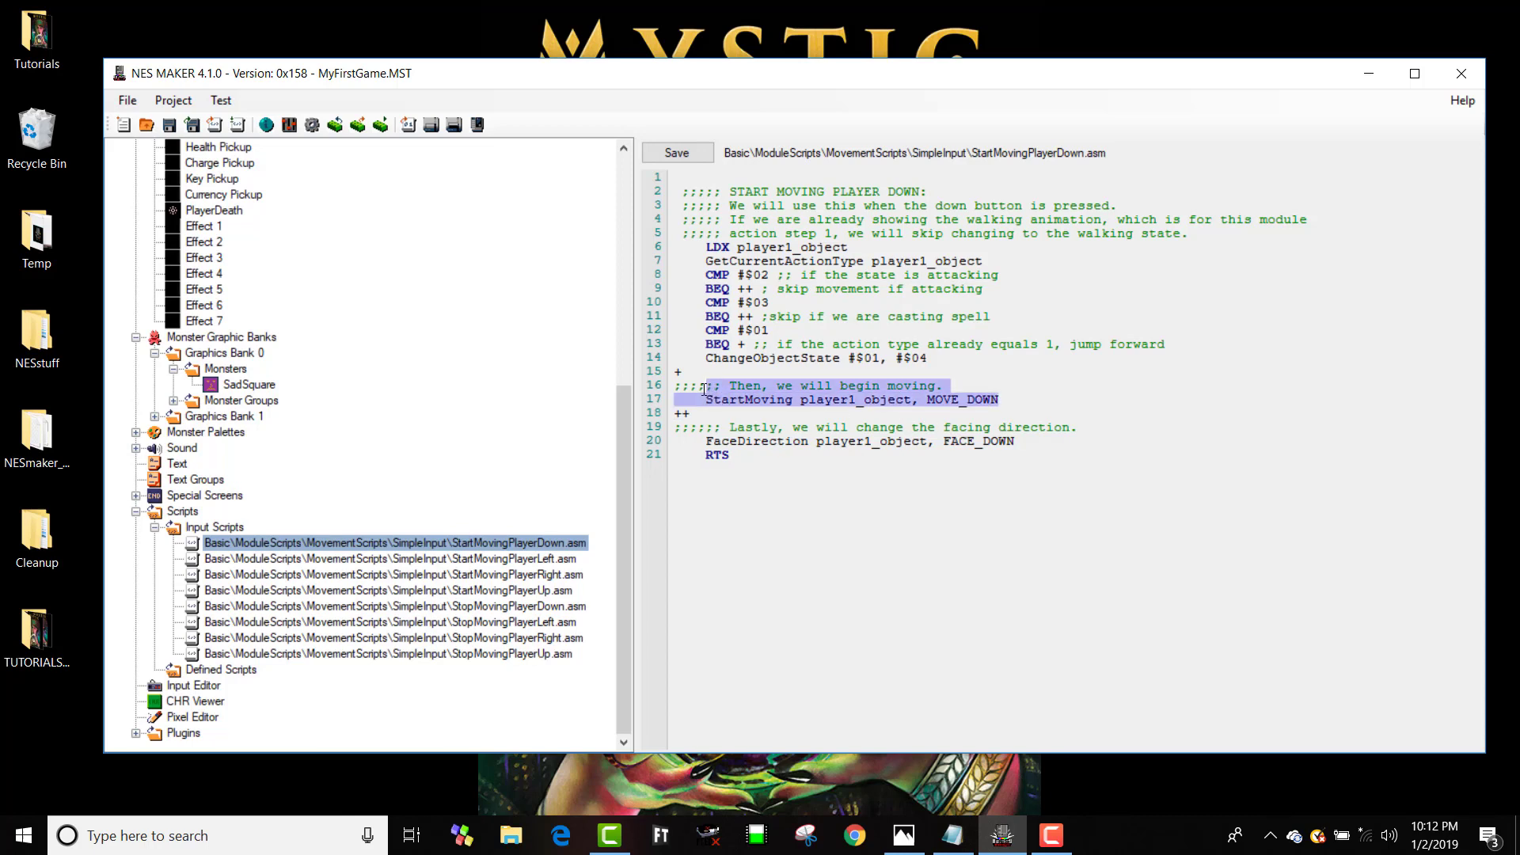
{"action": "left_click", "coordinate": [706, 435]}
{"action": "left_click_drag", "start_coordinate": [700, 440], "coordinate": [990, 441]}
{"action": "scroll", "coordinate": [349, 360], "scroll_direction": "up", "scroll_amount": 2}
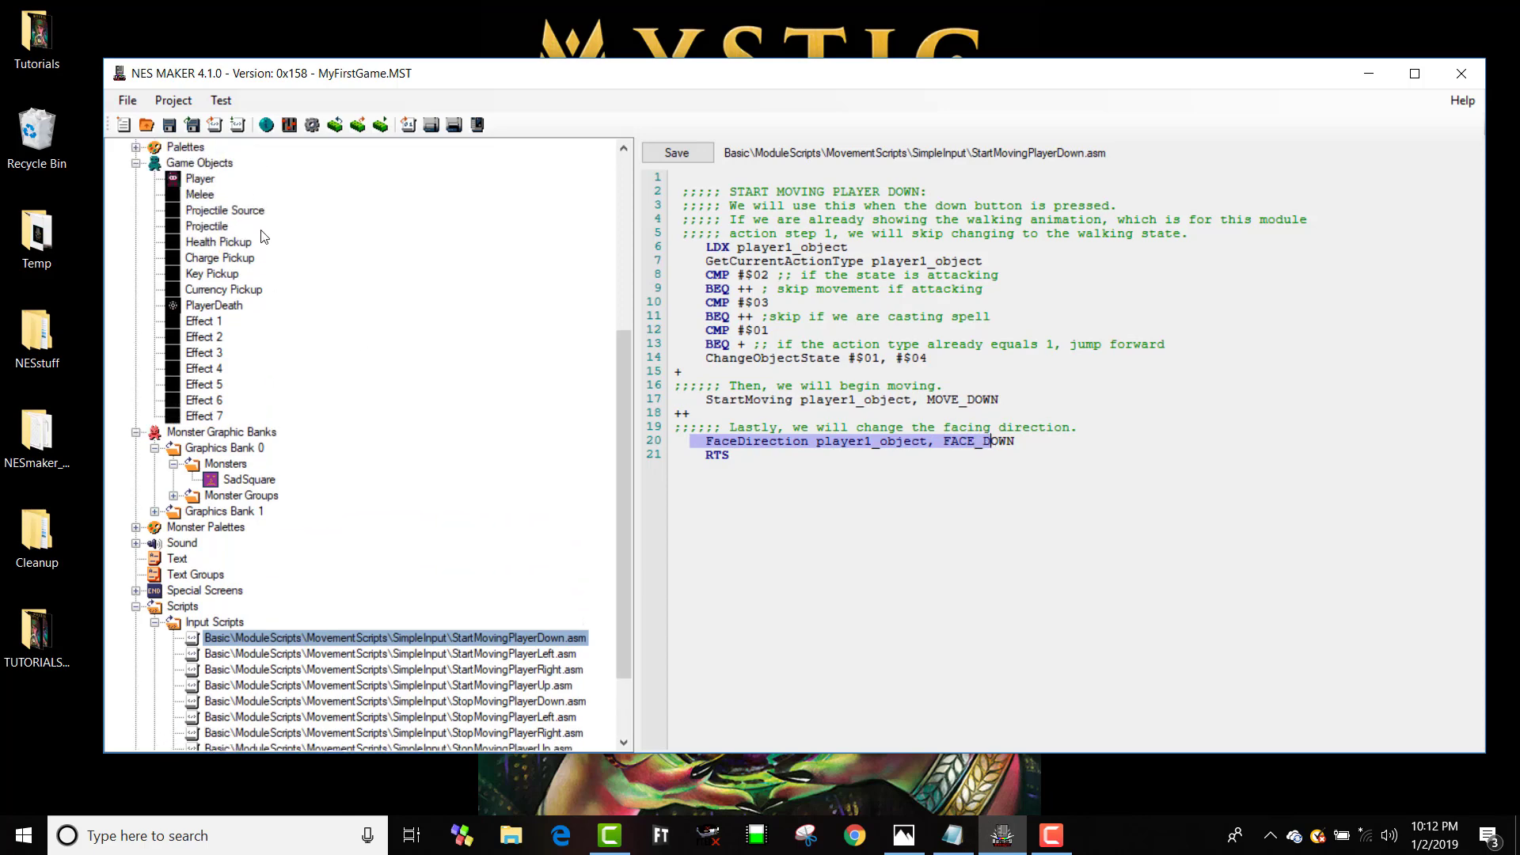
Check the Player's Walk animation direction assignments in the animation info, then dismiss it
{"action": "left_click", "coordinate": [200, 179]}
{"action": "left_click", "coordinate": [703, 242]}
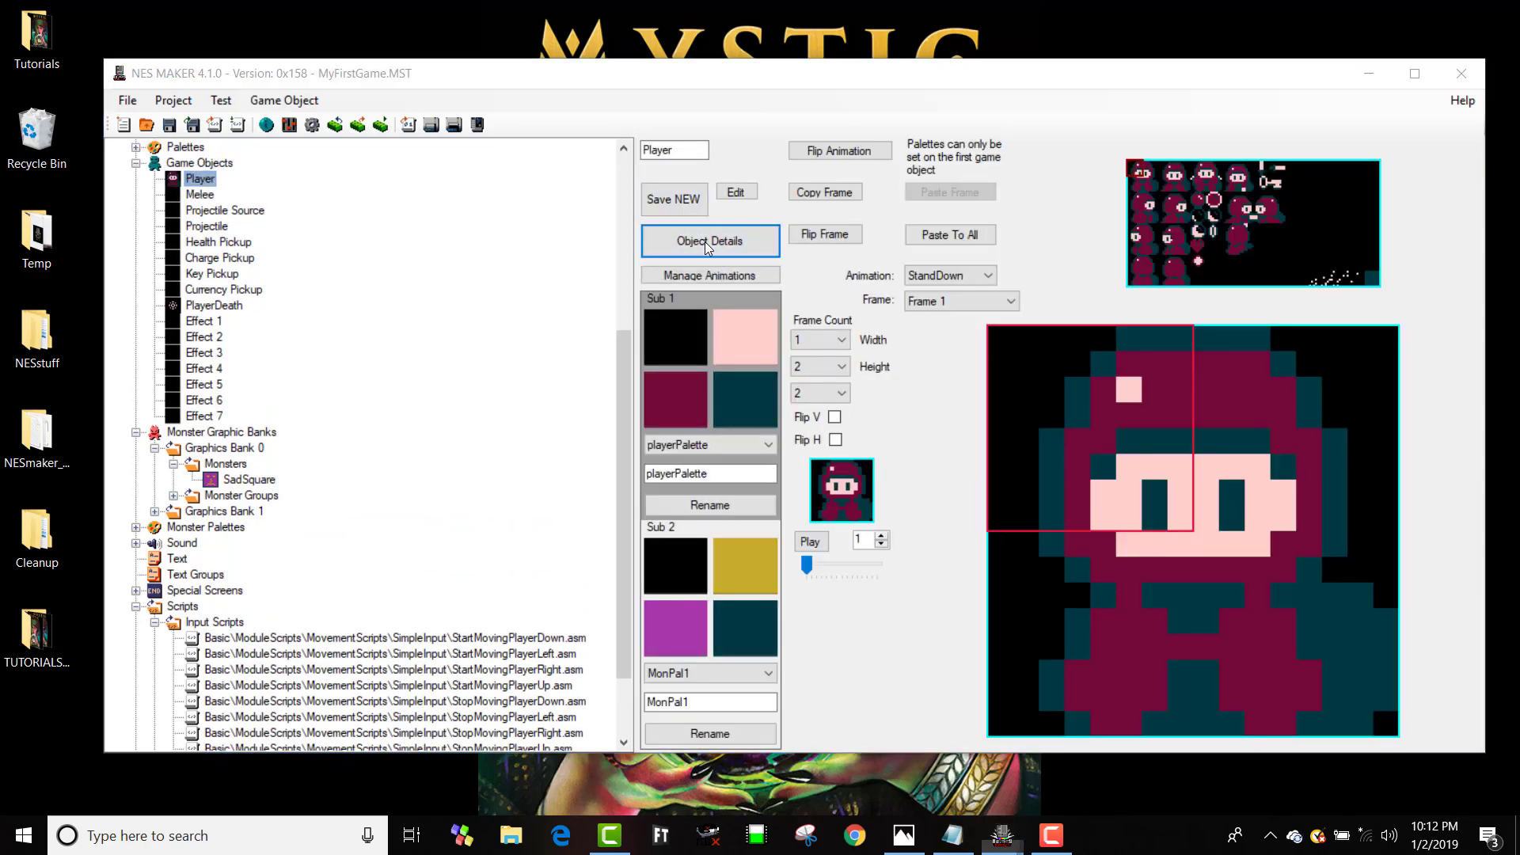
{"action": "left_click", "coordinate": [132, 123]}
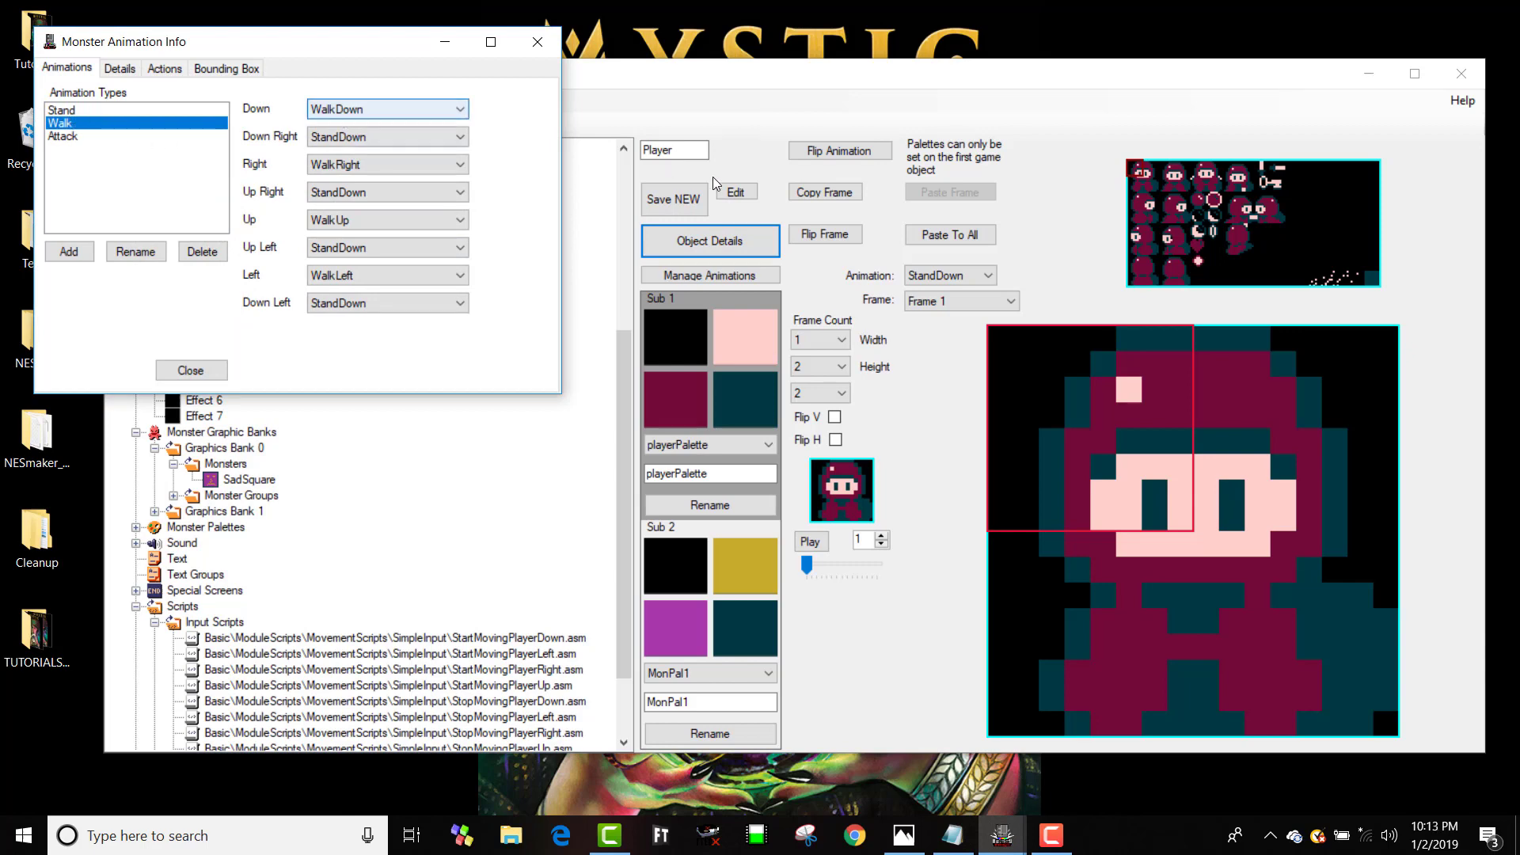
{"action": "left_click", "coordinate": [866, 243]}
{"action": "key", "text": "Escape"}
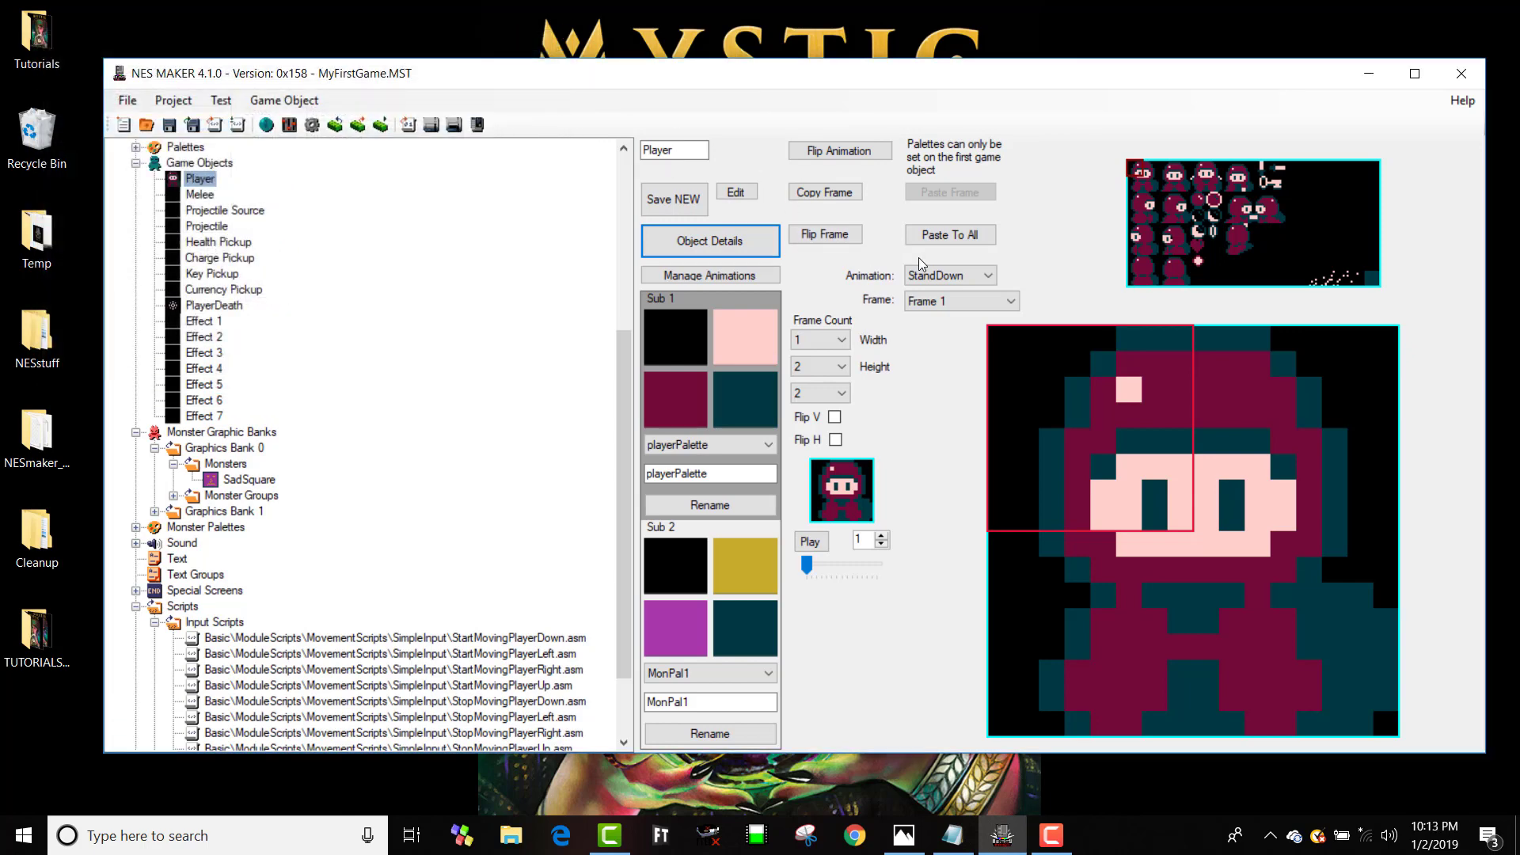
Select the 2-frame WalkDown animation and play then stop its preview
{"action": "left_click", "coordinate": [936, 277]}
{"action": "left_click", "coordinate": [935, 342]}
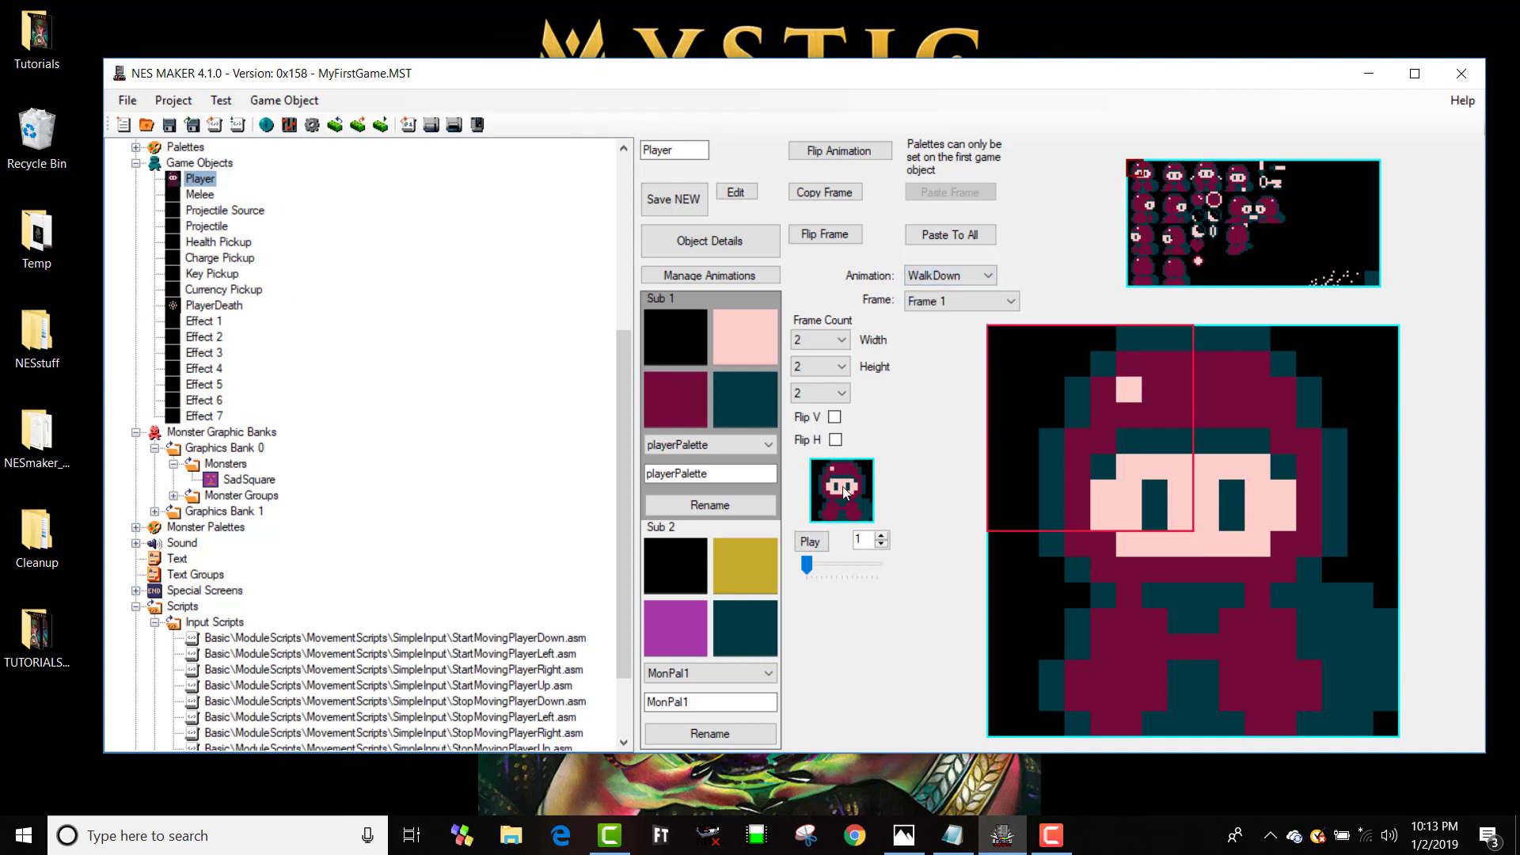
{"action": "left_click", "coordinate": [809, 541]}
{"action": "left_click", "coordinate": [809, 541]}
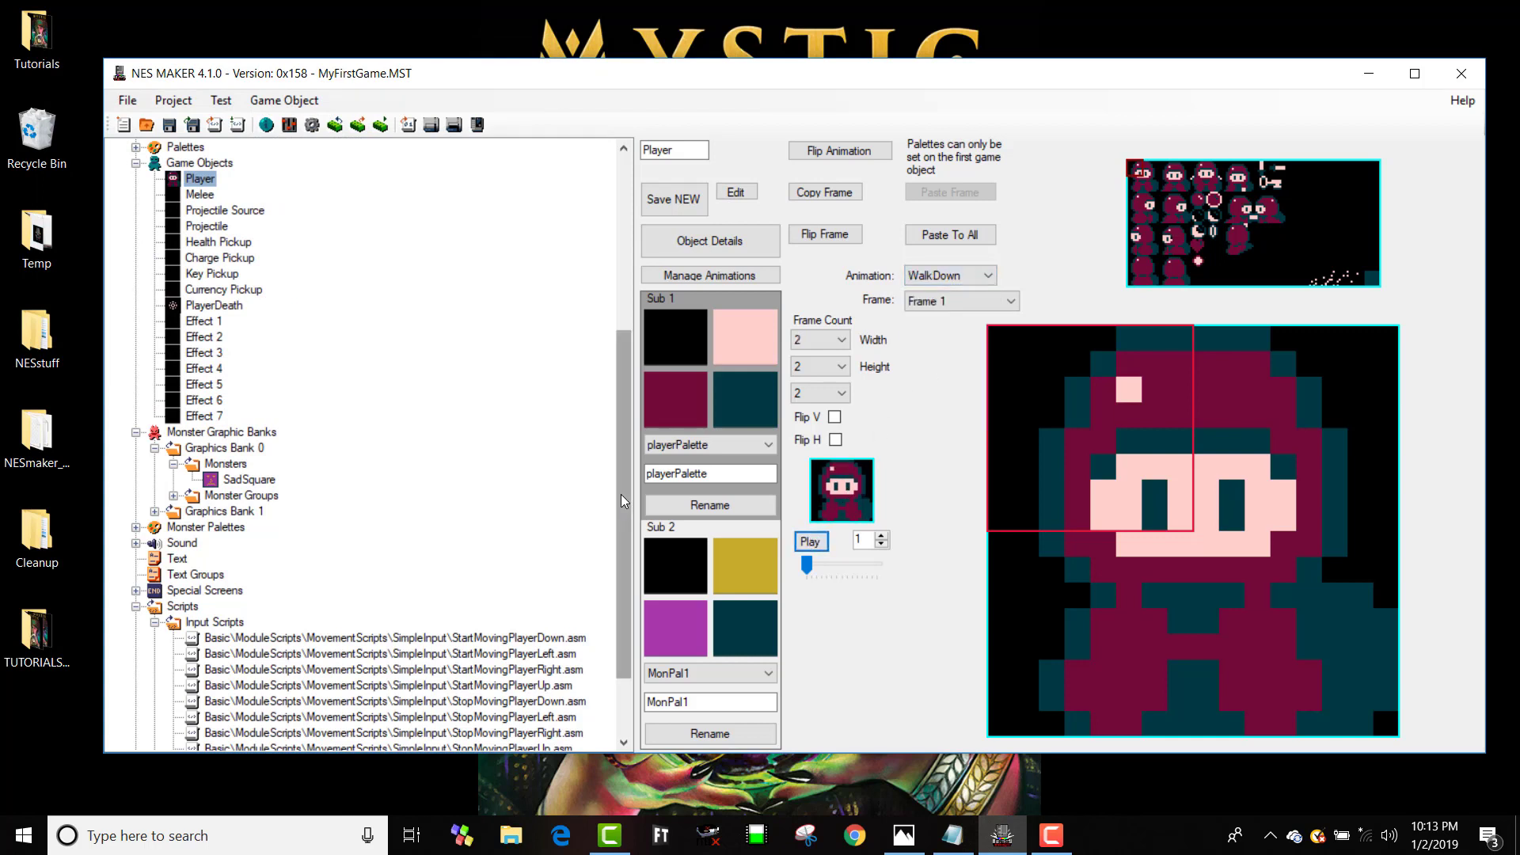
{"action": "left_click", "coordinate": [623, 500]}
{"action": "scroll", "coordinate": [623, 566], "scroll_direction": "down", "scroll_amount": 2}
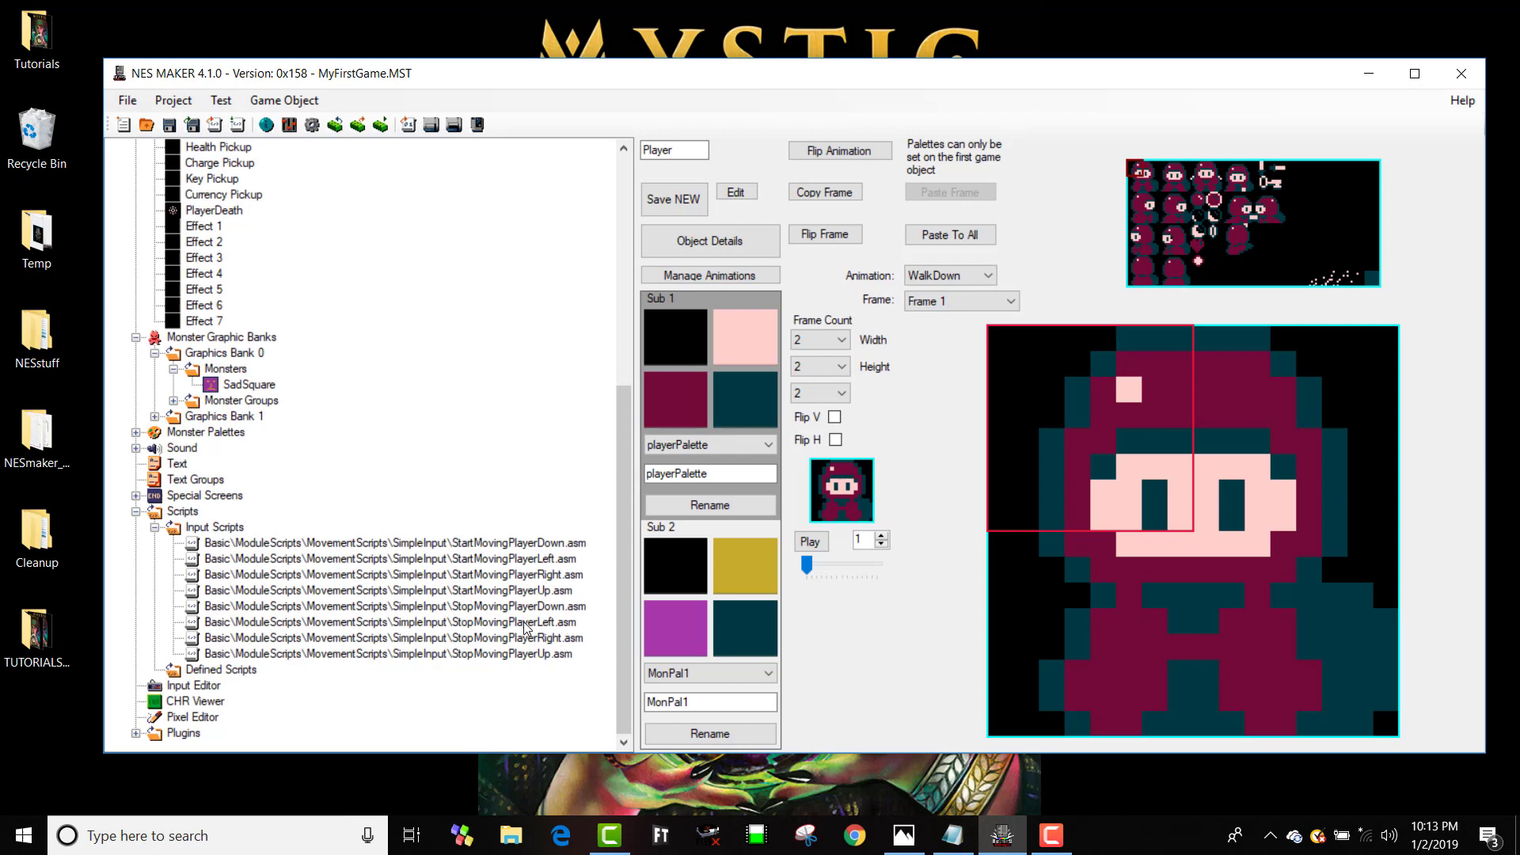
Open StopMovingPlayerDown.asm and highlight StopMoving on line 5 and ChangeObjectState #$00, #$04 on line 14
{"action": "left_click", "coordinate": [484, 606]}
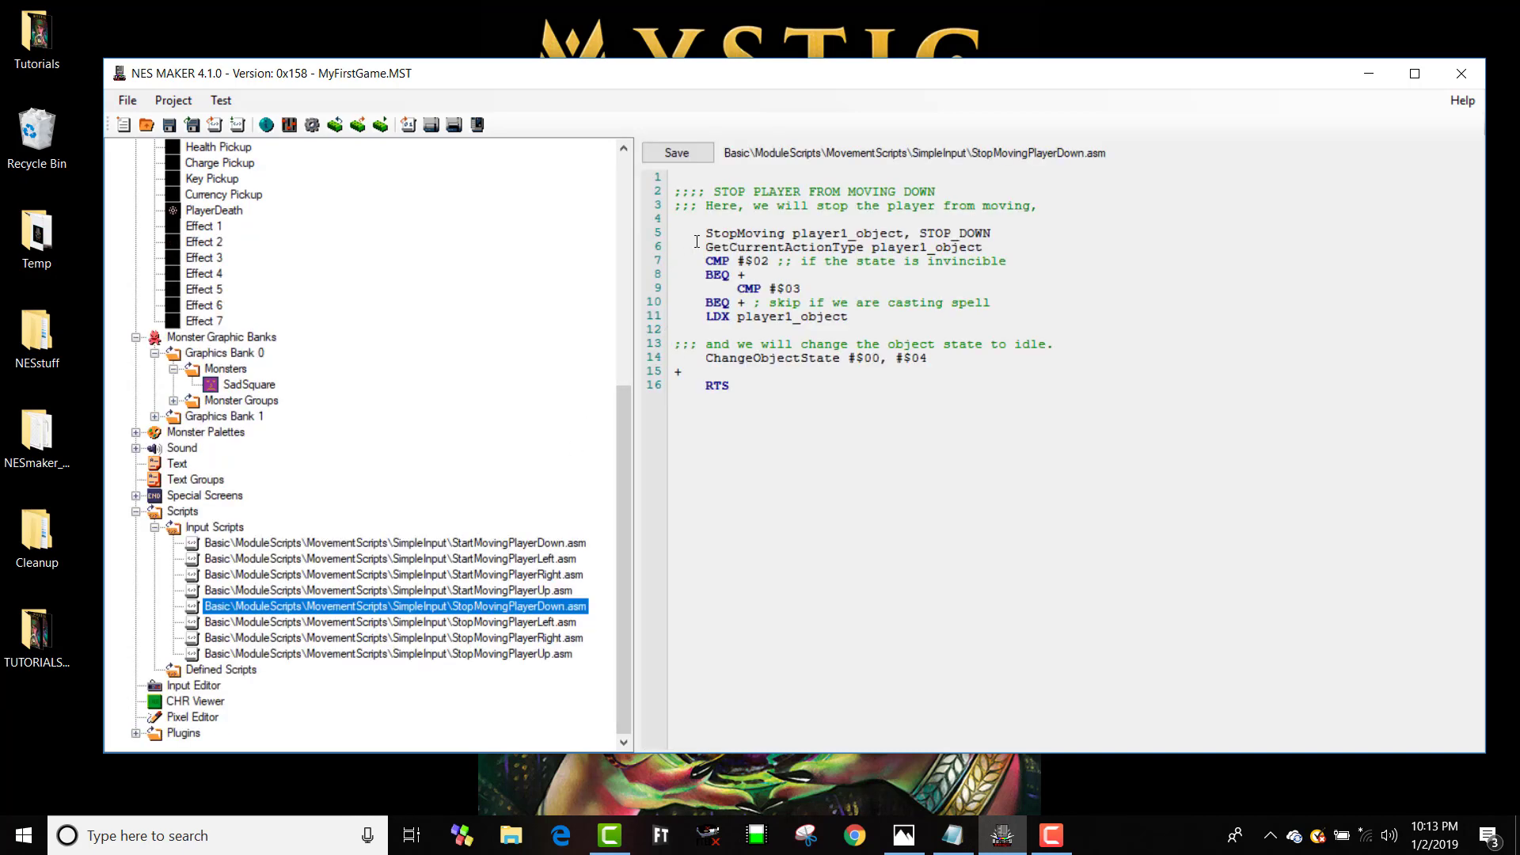
{"action": "left_click_drag", "start_coordinate": [704, 233], "coordinate": [999, 234]}
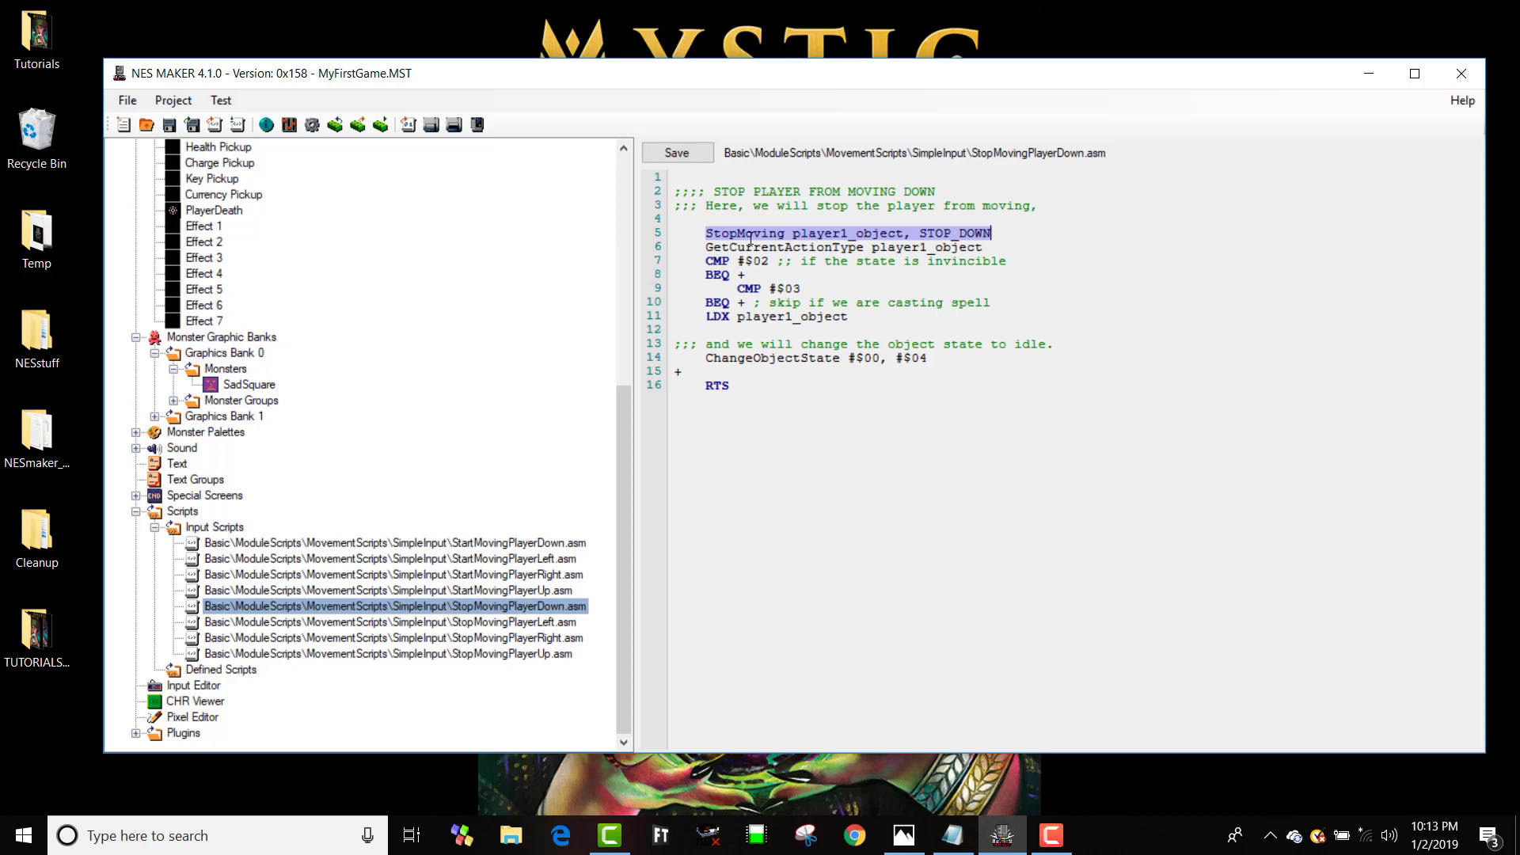
{"action": "left_click_drag", "start_coordinate": [689, 359], "coordinate": [881, 360]}
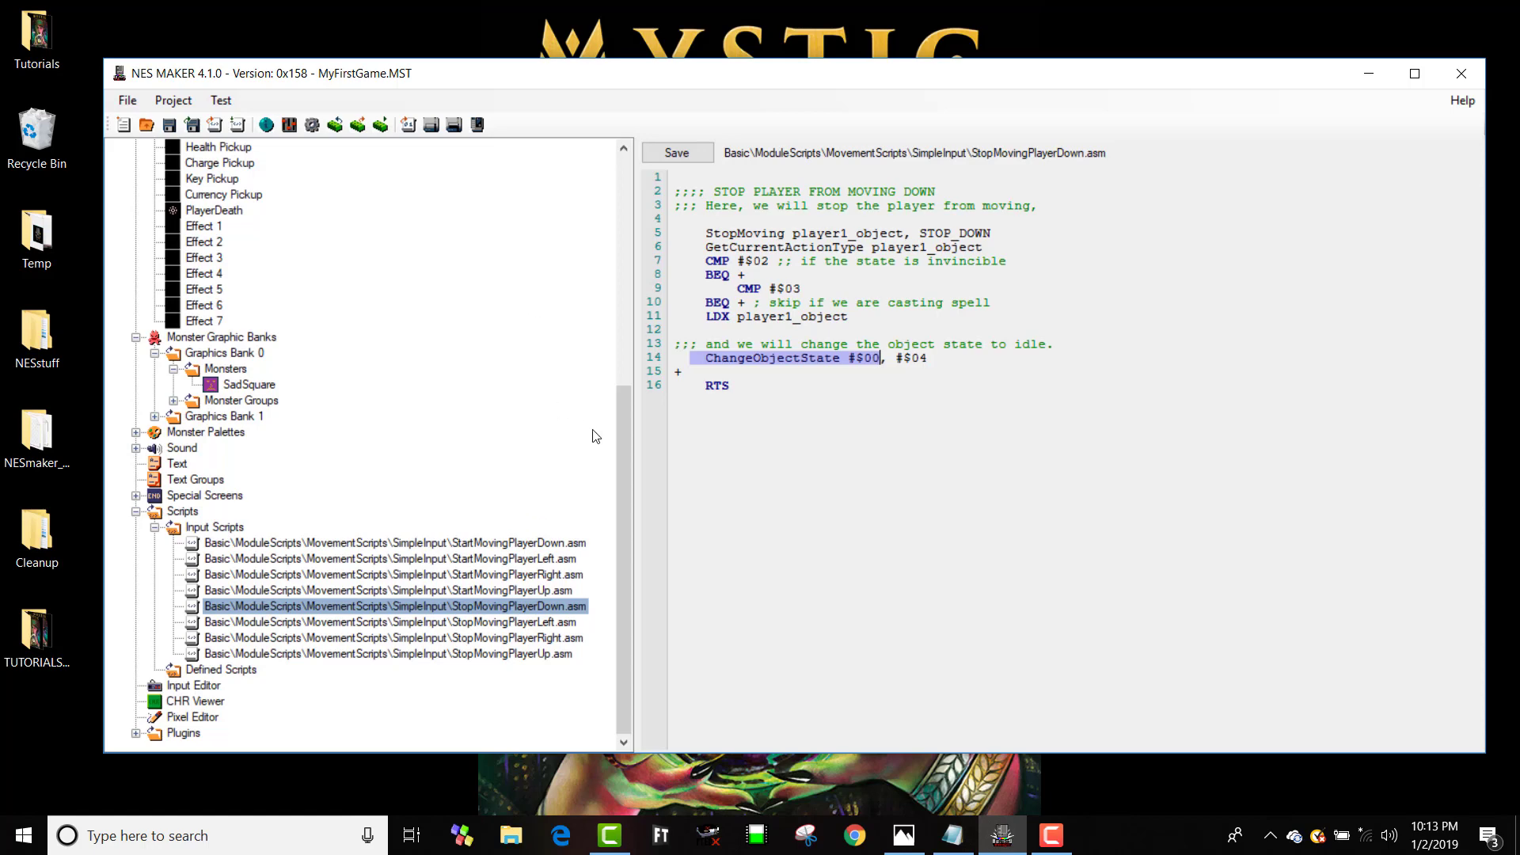
In the Input Editor for MainGame, link Up to the StartMovingPlayerUp script
{"action": "left_click", "coordinate": [190, 685]}
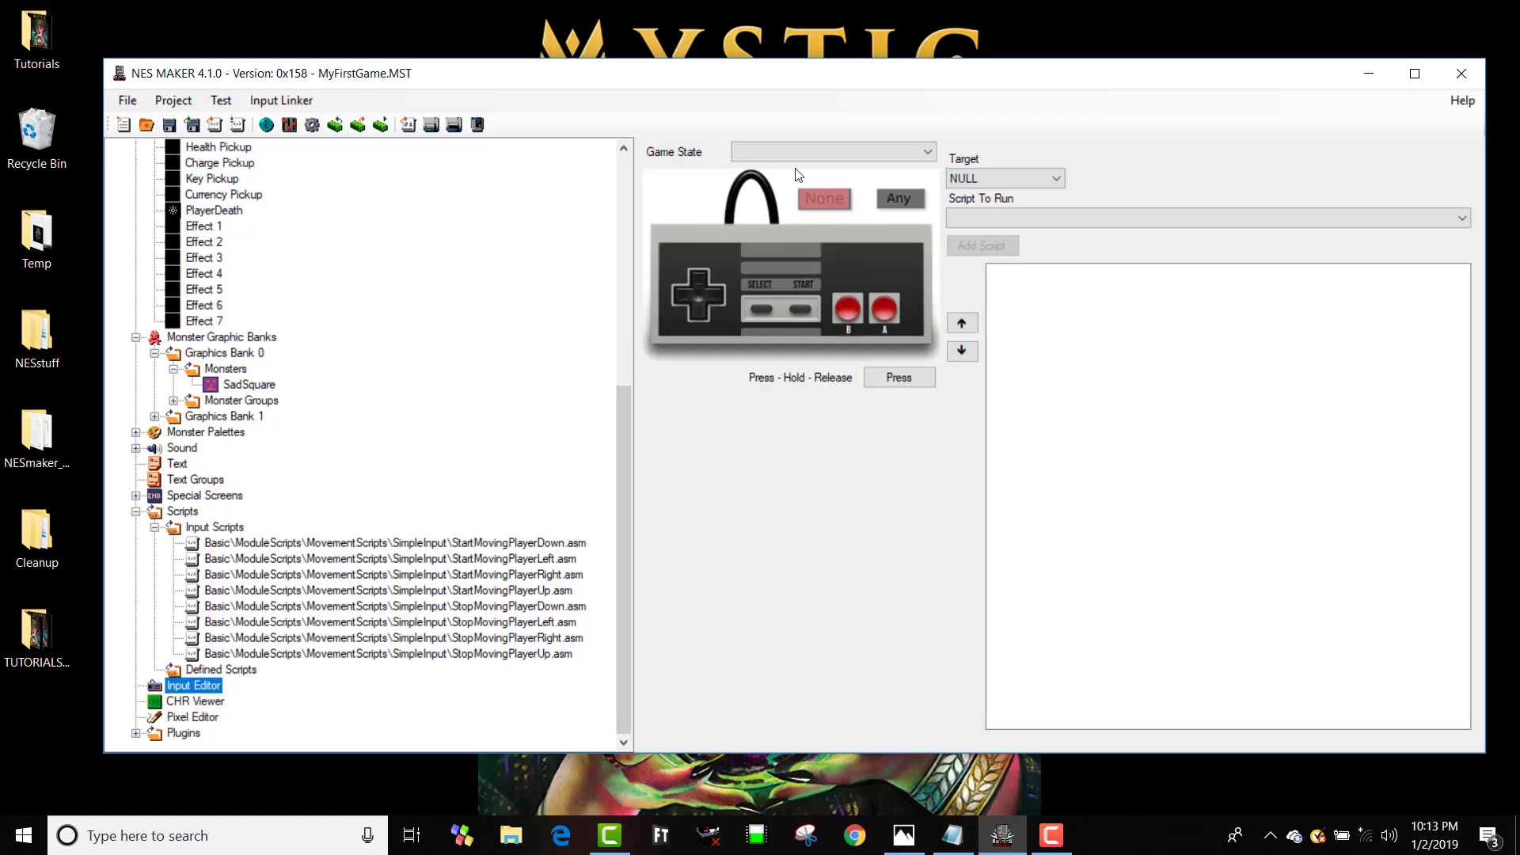
{"action": "left_click", "coordinate": [810, 151]}
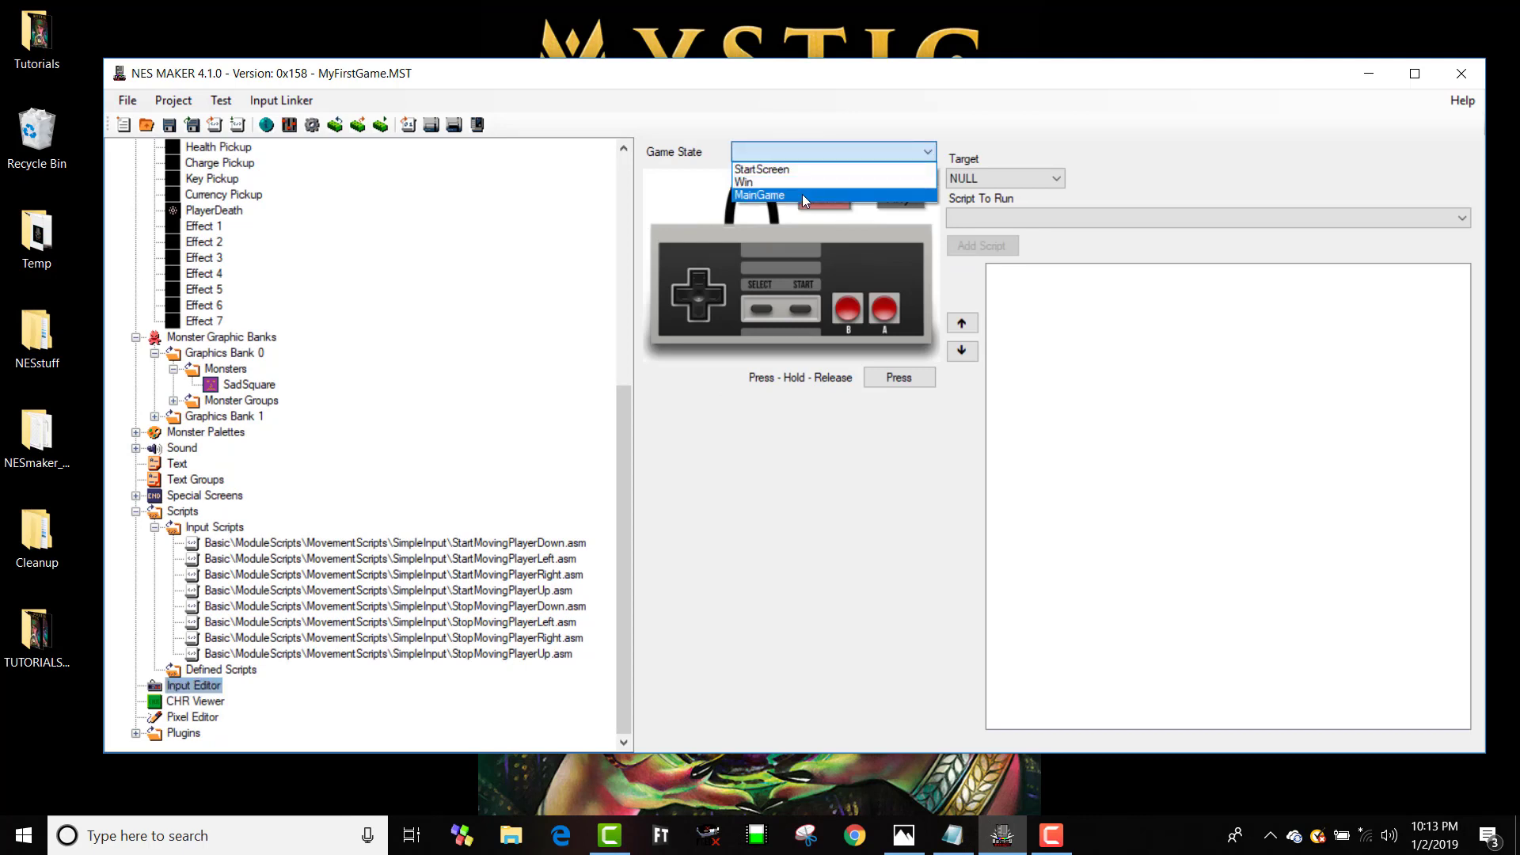
{"action": "left_click", "coordinate": [801, 182]}
{"action": "left_click", "coordinate": [700, 281]}
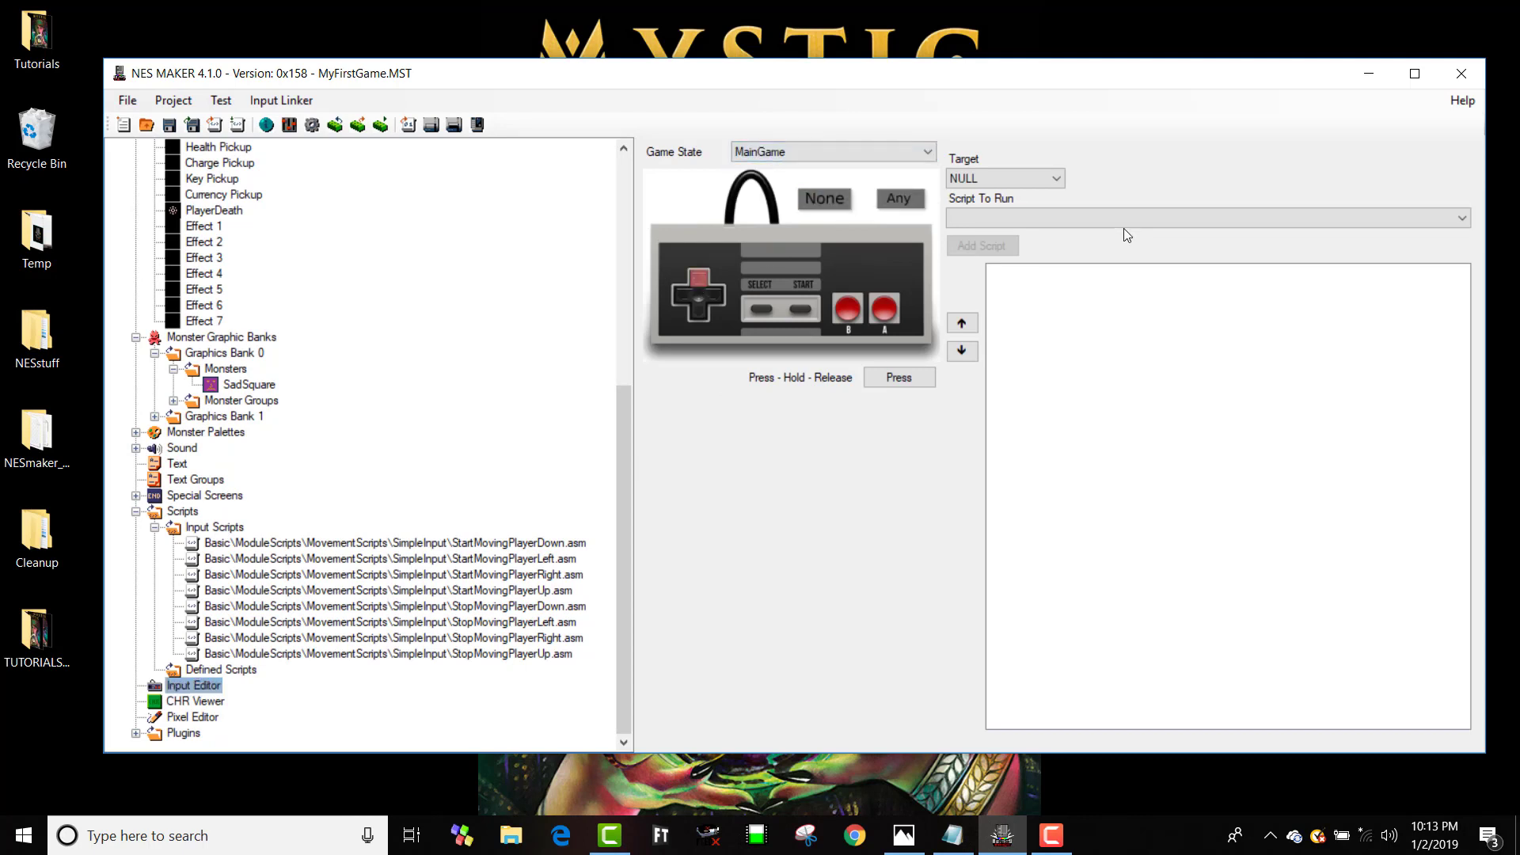
{"action": "left_click", "coordinate": [1129, 219]}
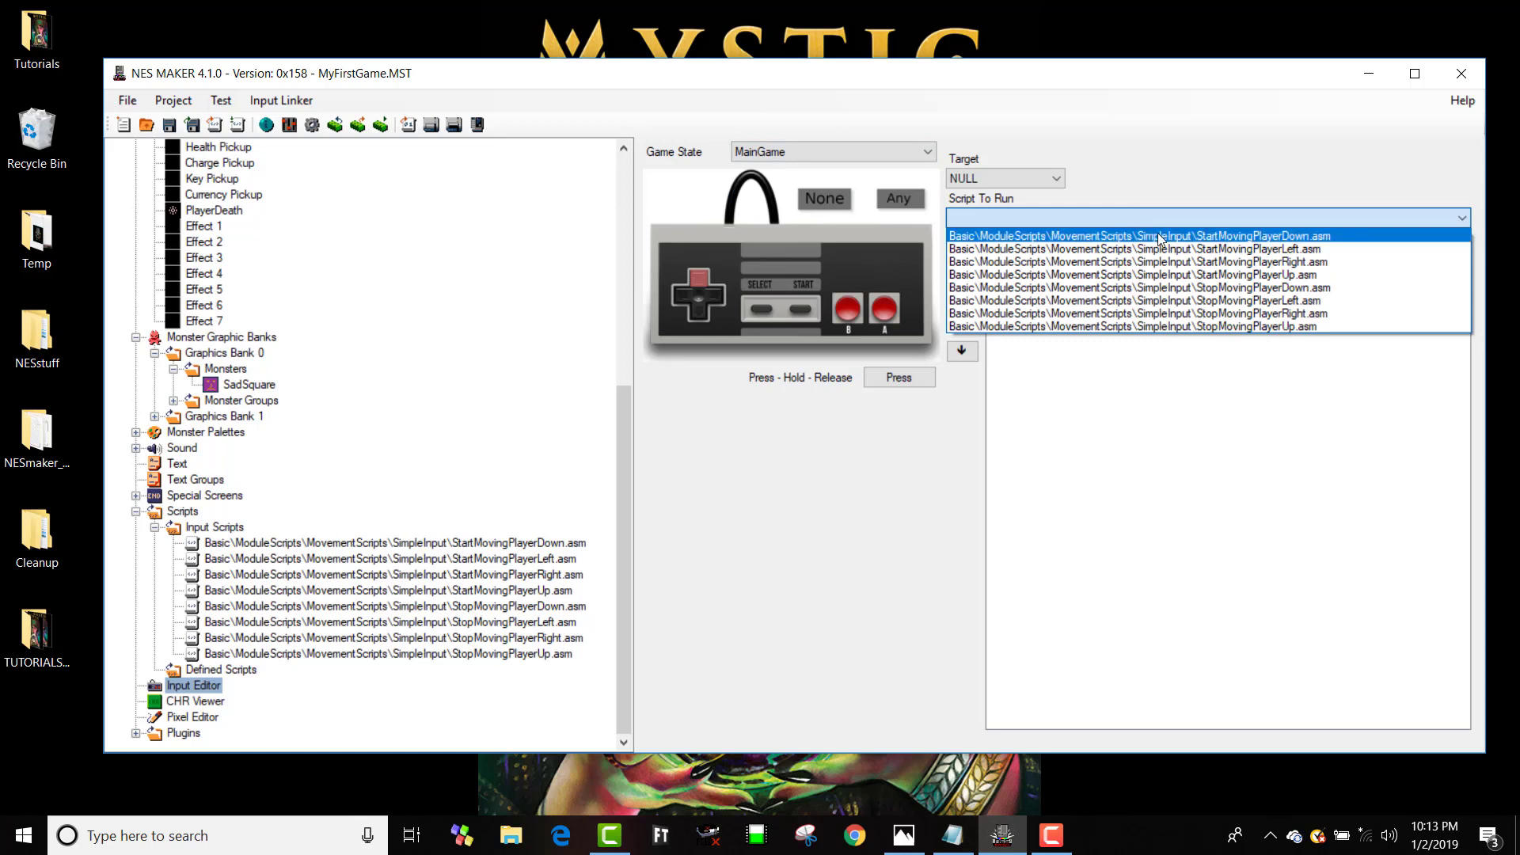
{"action": "left_click", "coordinate": [1231, 275]}
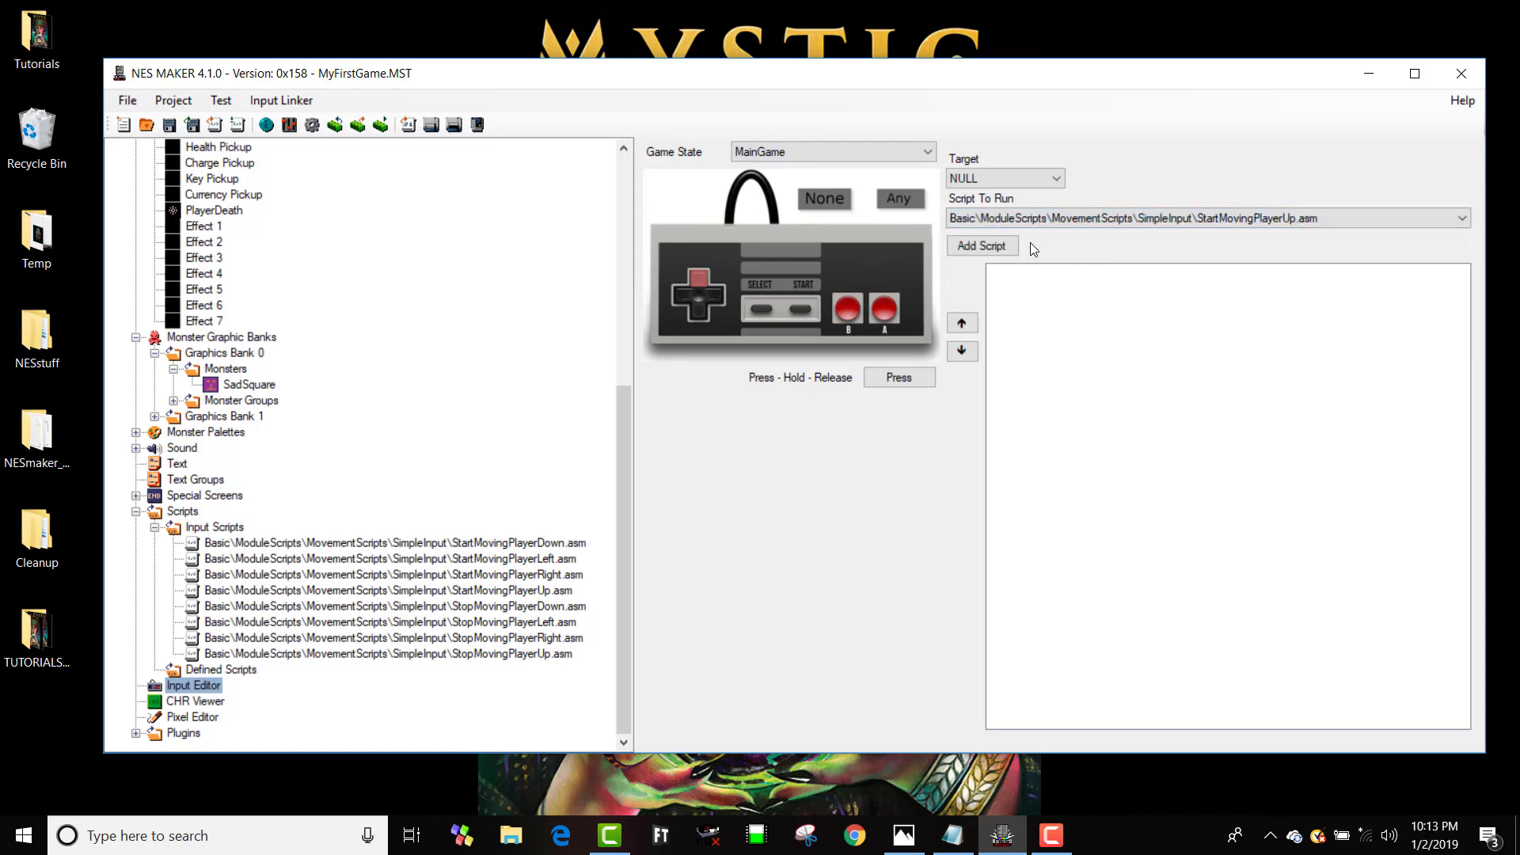
{"action": "left_click", "coordinate": [997, 245]}
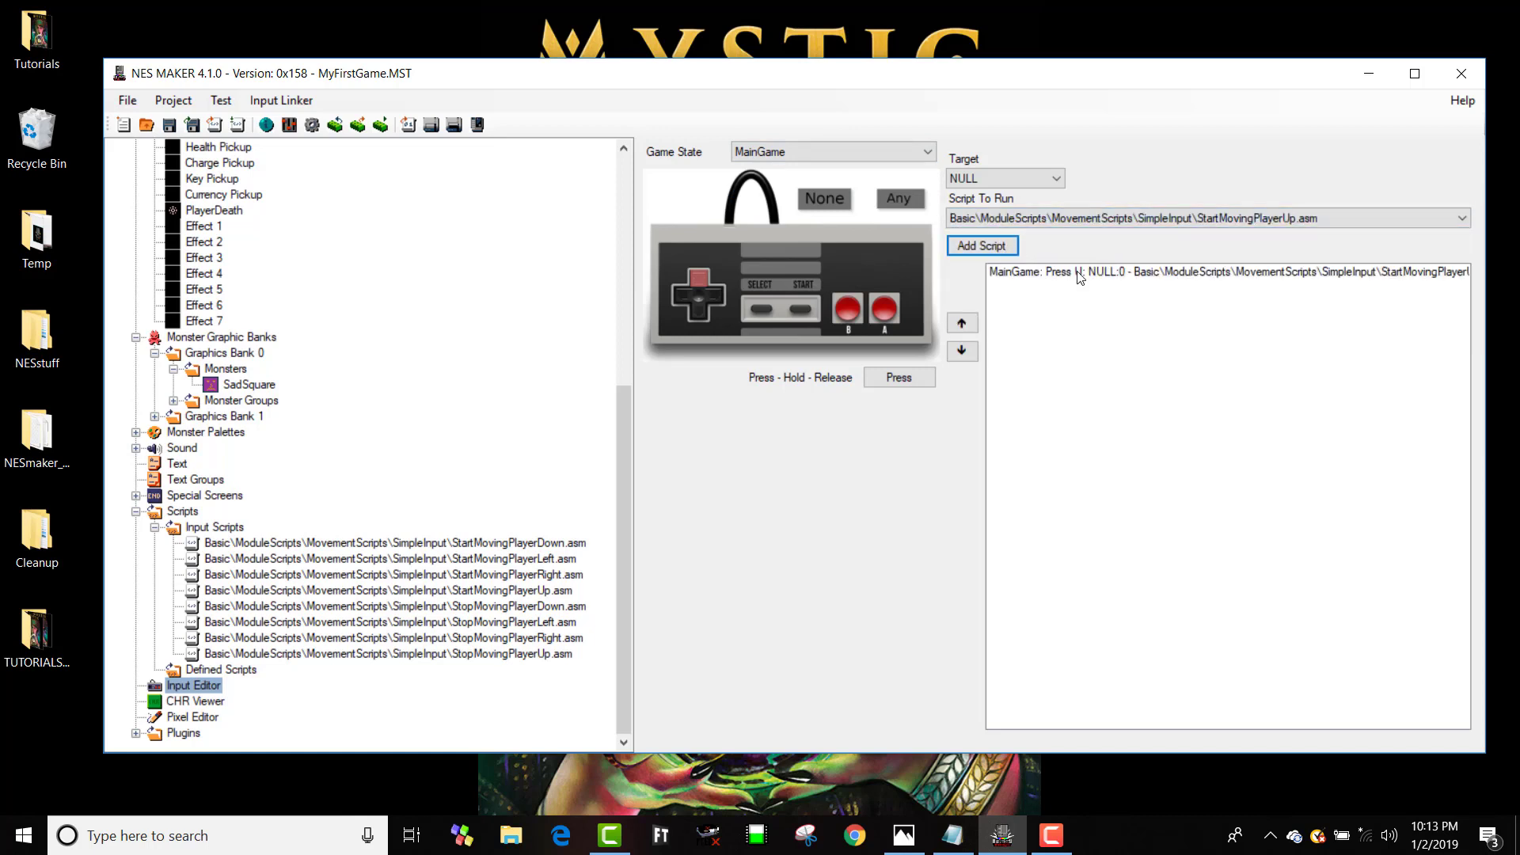
Replace the press Up link with a Hold Up link to StartMovingPlayerUp
{"action": "right_click", "coordinate": [1079, 274]}
{"action": "left_click", "coordinate": [1106, 281]}
{"action": "right_click", "coordinate": [1047, 274]}
{"action": "left_click", "coordinate": [1132, 284]}
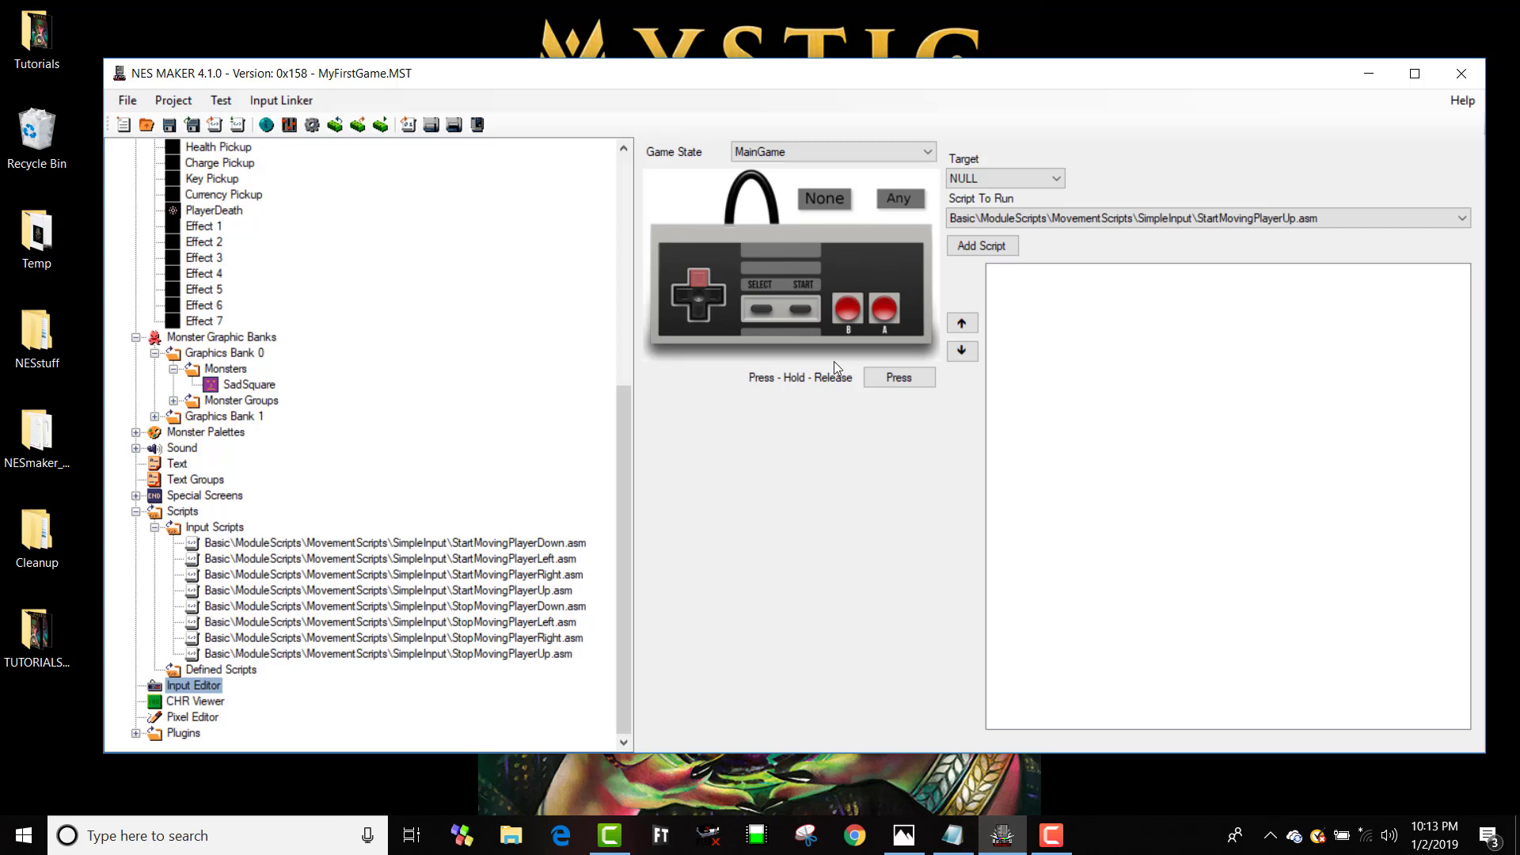
{"action": "left_click", "coordinate": [888, 382]}
{"action": "left_click", "coordinate": [984, 246]}
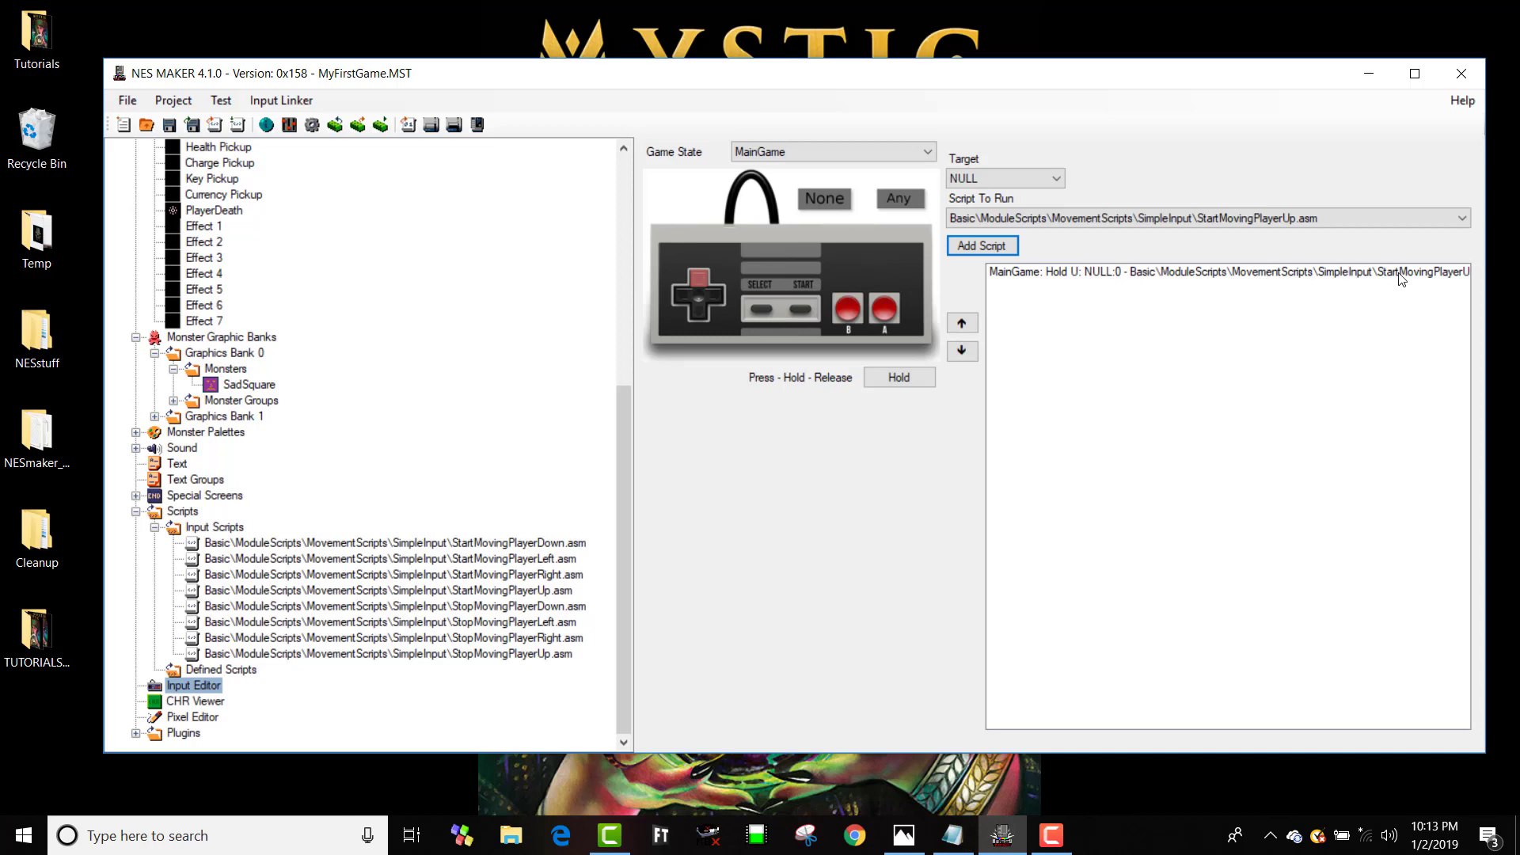
Link holding Right and Down to StartMovingPlayerRight and StartMovingPlayerDown
{"action": "left_click", "coordinate": [714, 295]}
{"action": "left_click", "coordinate": [1080, 220]}
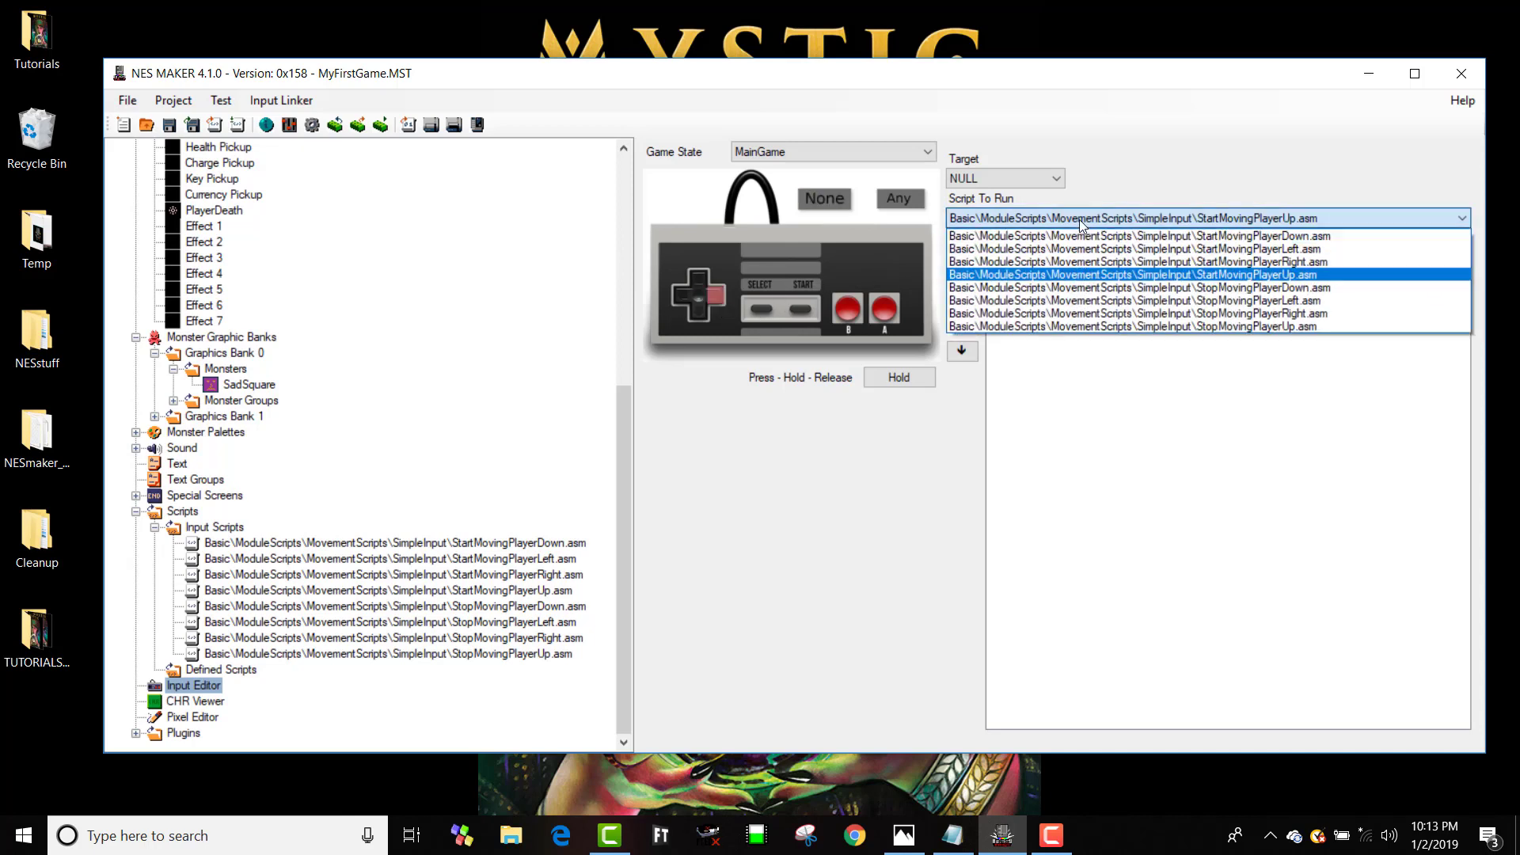
{"action": "left_click", "coordinate": [1106, 262]}
{"action": "left_click", "coordinate": [1006, 247]}
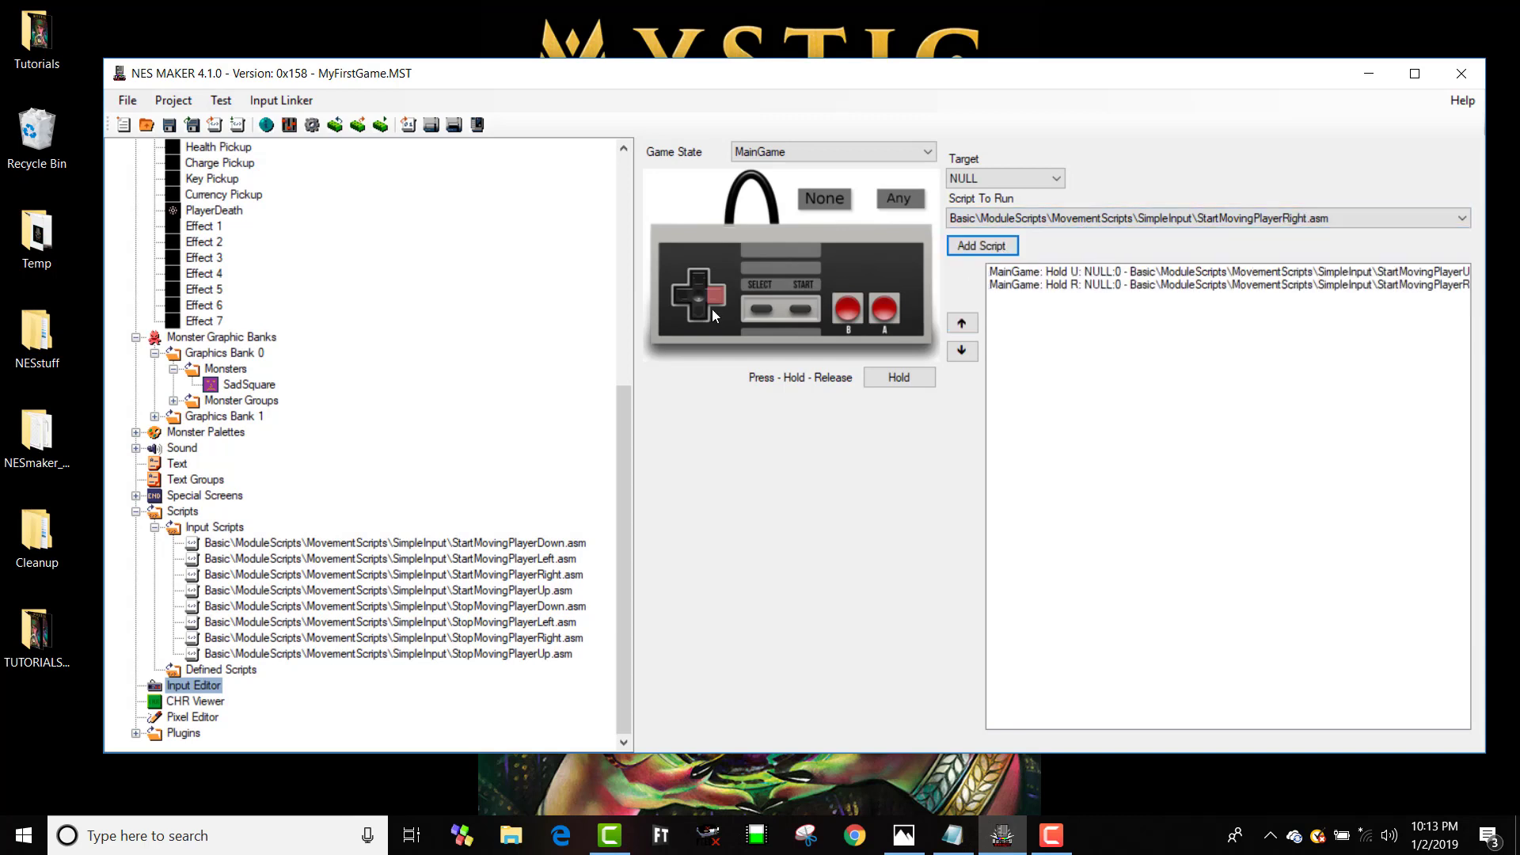
{"action": "left_click", "coordinate": [1029, 222]}
{"action": "left_click", "coordinate": [1043, 237]}
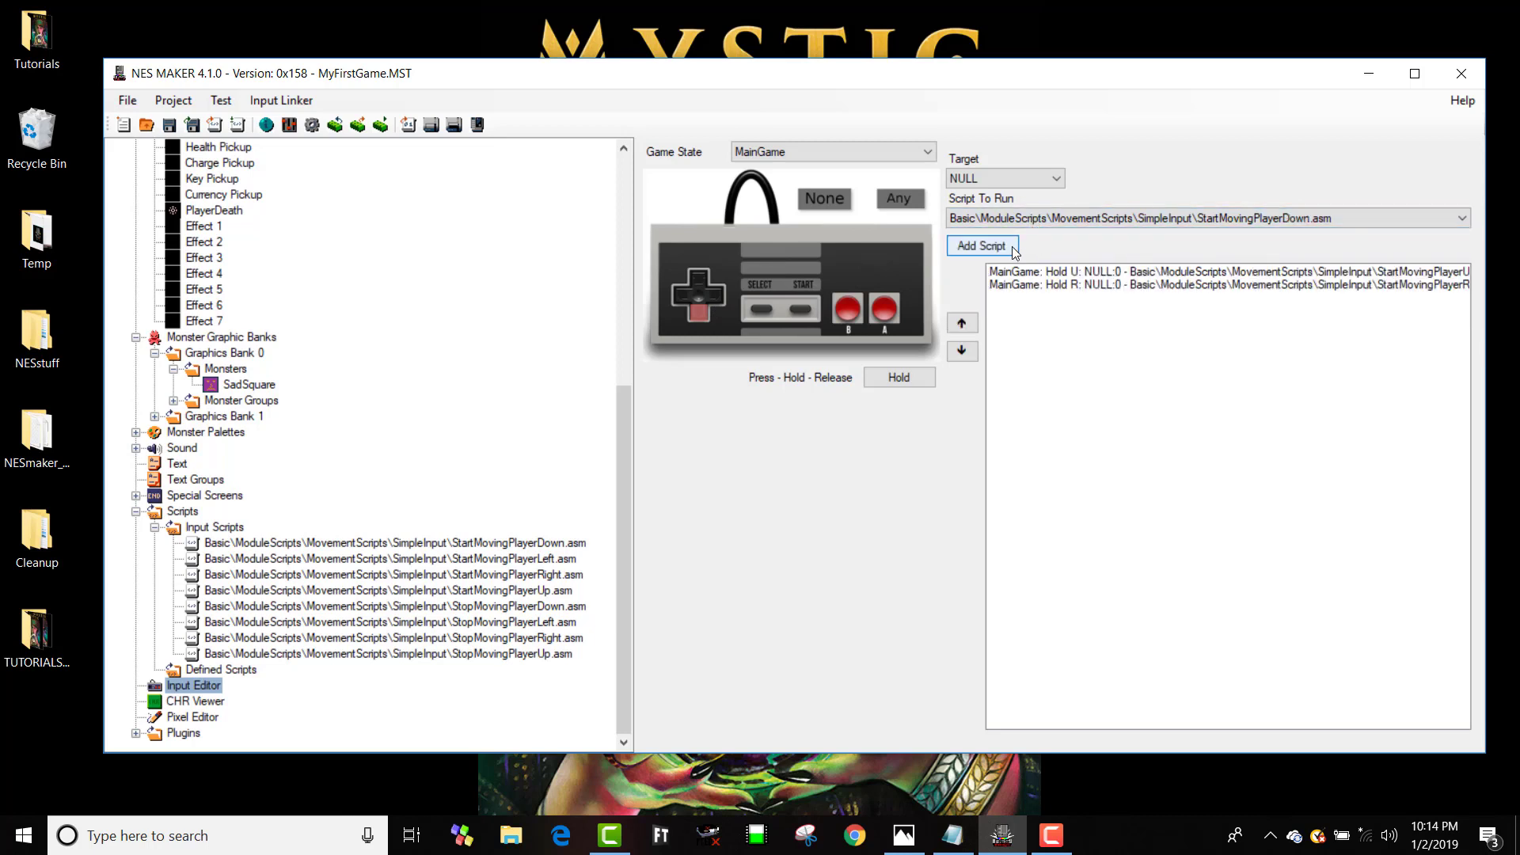
{"action": "left_click", "coordinate": [982, 245]}
Select the Left direction and choose StartMovingPlayerLeft as its script
{"action": "left_click", "coordinate": [699, 313]}
{"action": "left_click", "coordinate": [681, 299]}
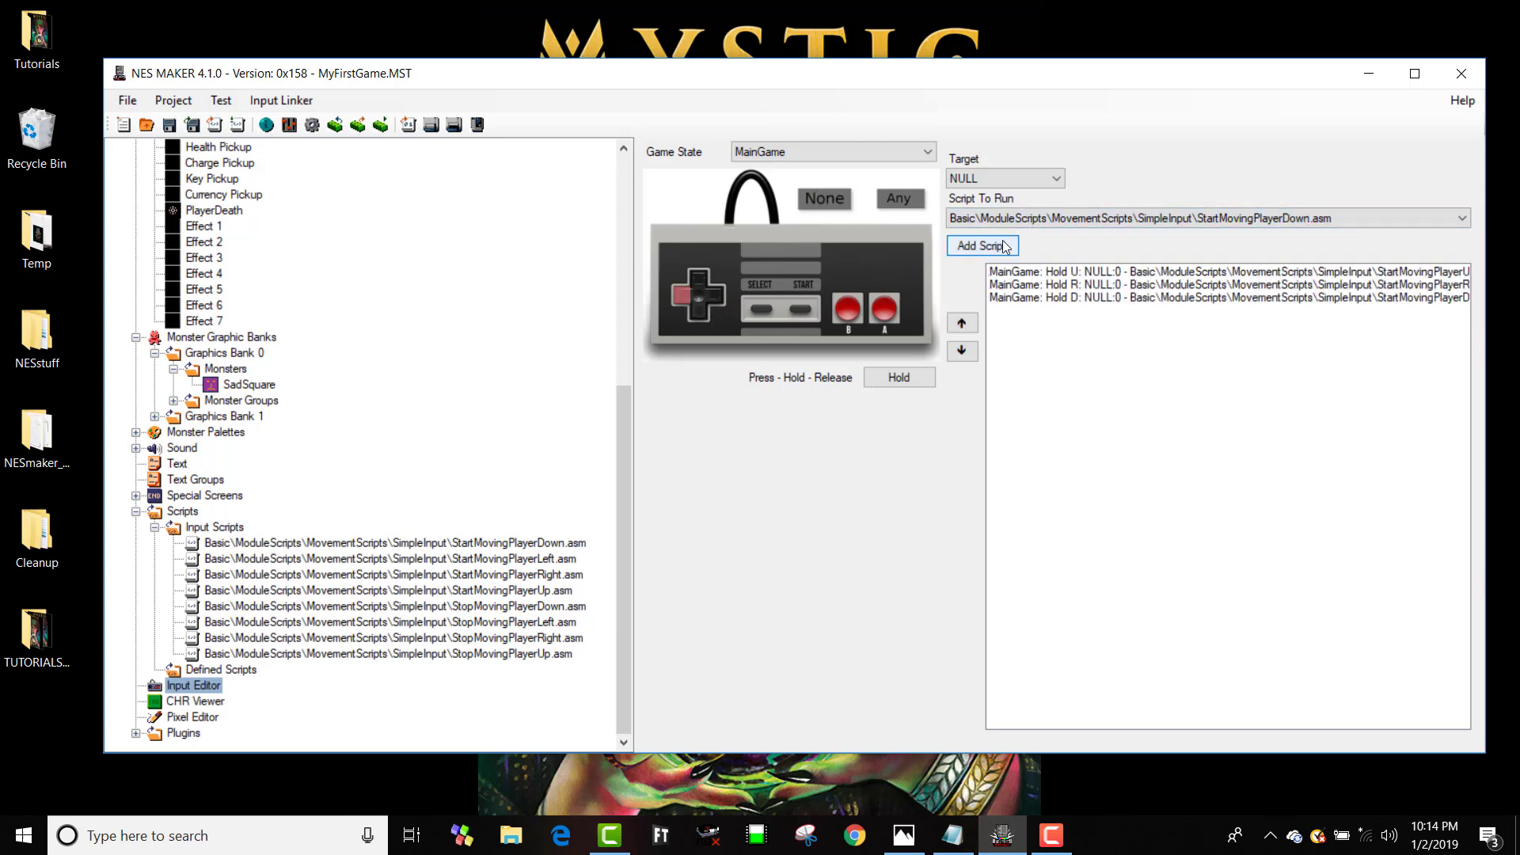
{"action": "left_click", "coordinate": [1037, 219]}
{"action": "left_click", "coordinate": [1052, 250]}
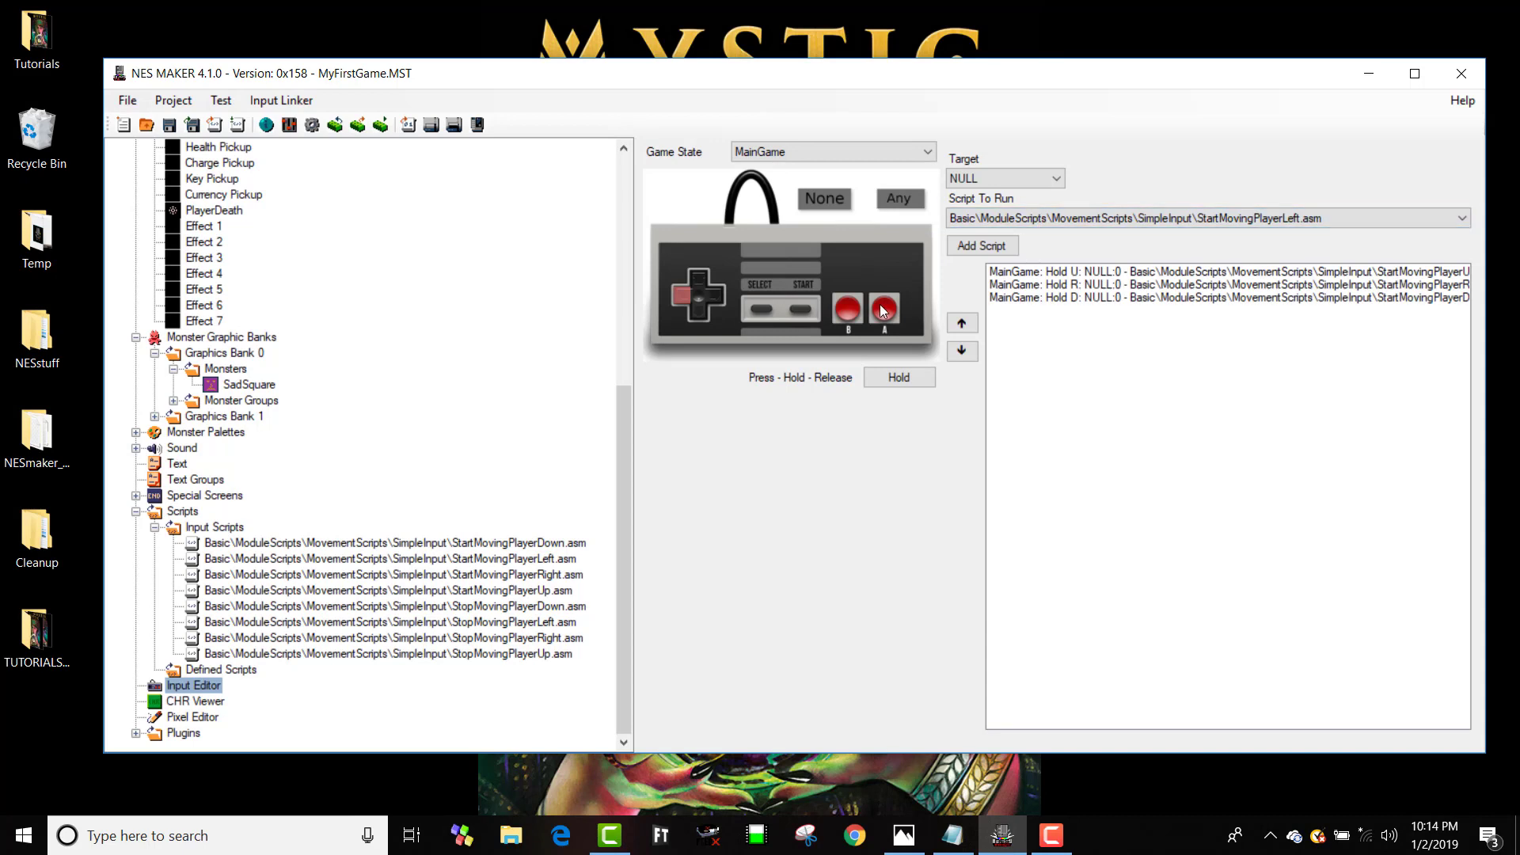
Switch to Release and link releasing Up and Right to StopMovingPlayerUp and StopMovingPlayerRight
{"action": "left_click", "coordinate": [681, 295]}
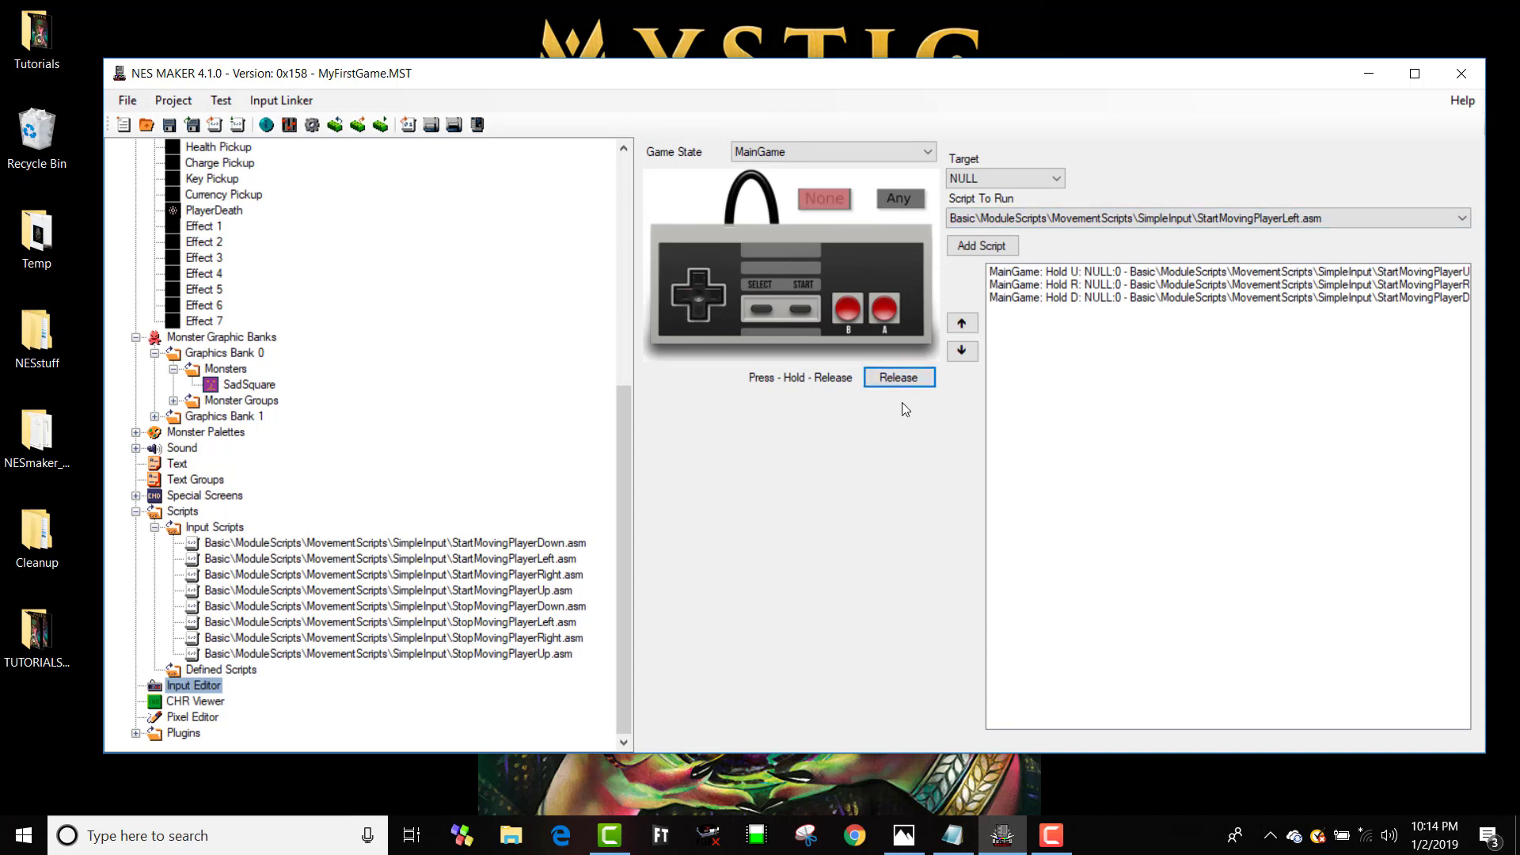
{"action": "left_click", "coordinate": [698, 277]}
{"action": "left_click", "coordinate": [1067, 223]}
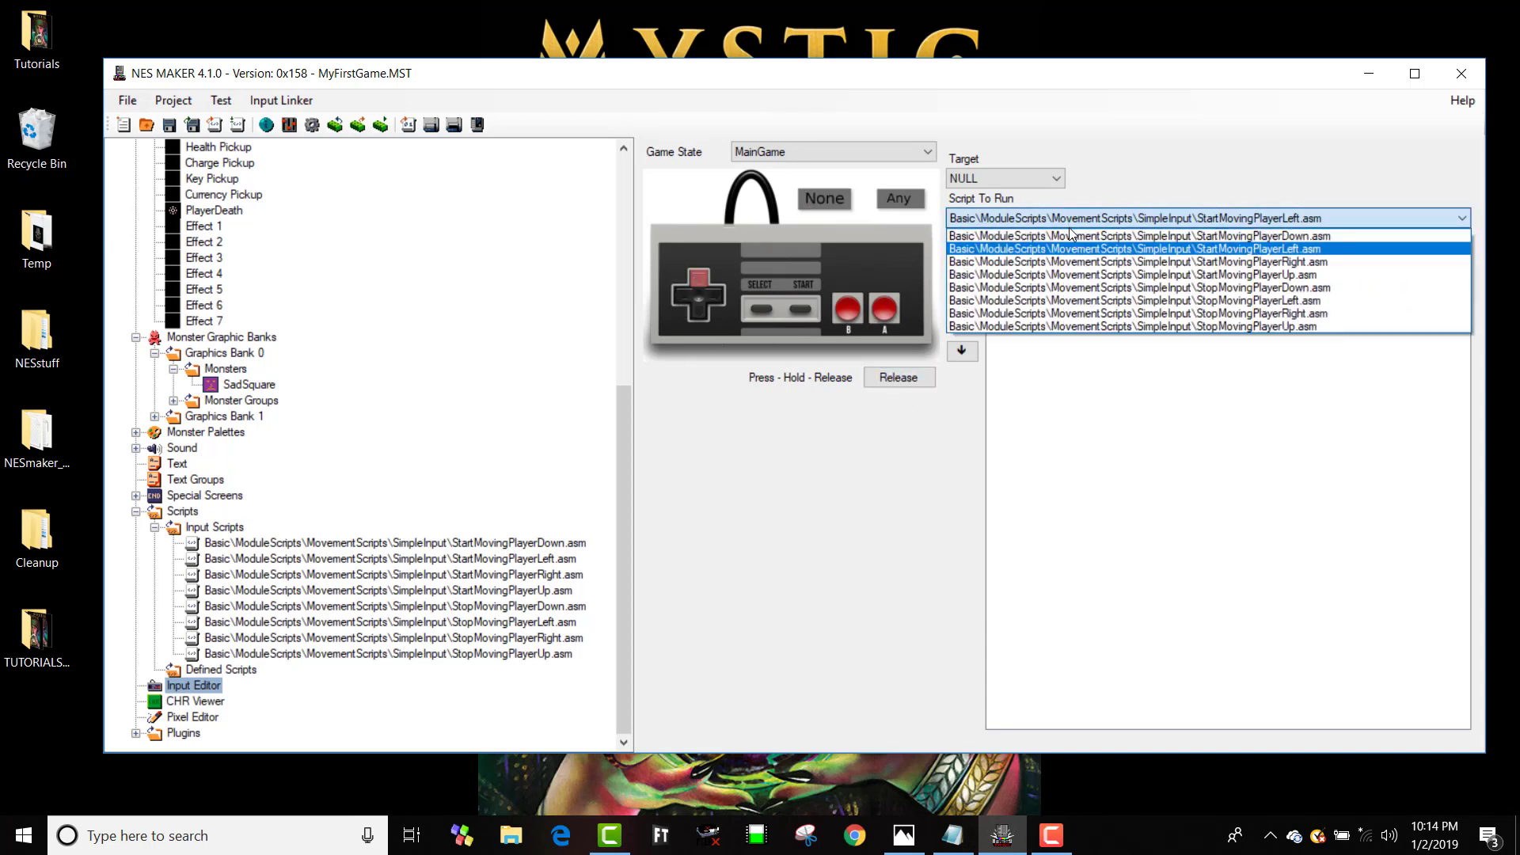
{"action": "left_click", "coordinate": [1117, 326]}
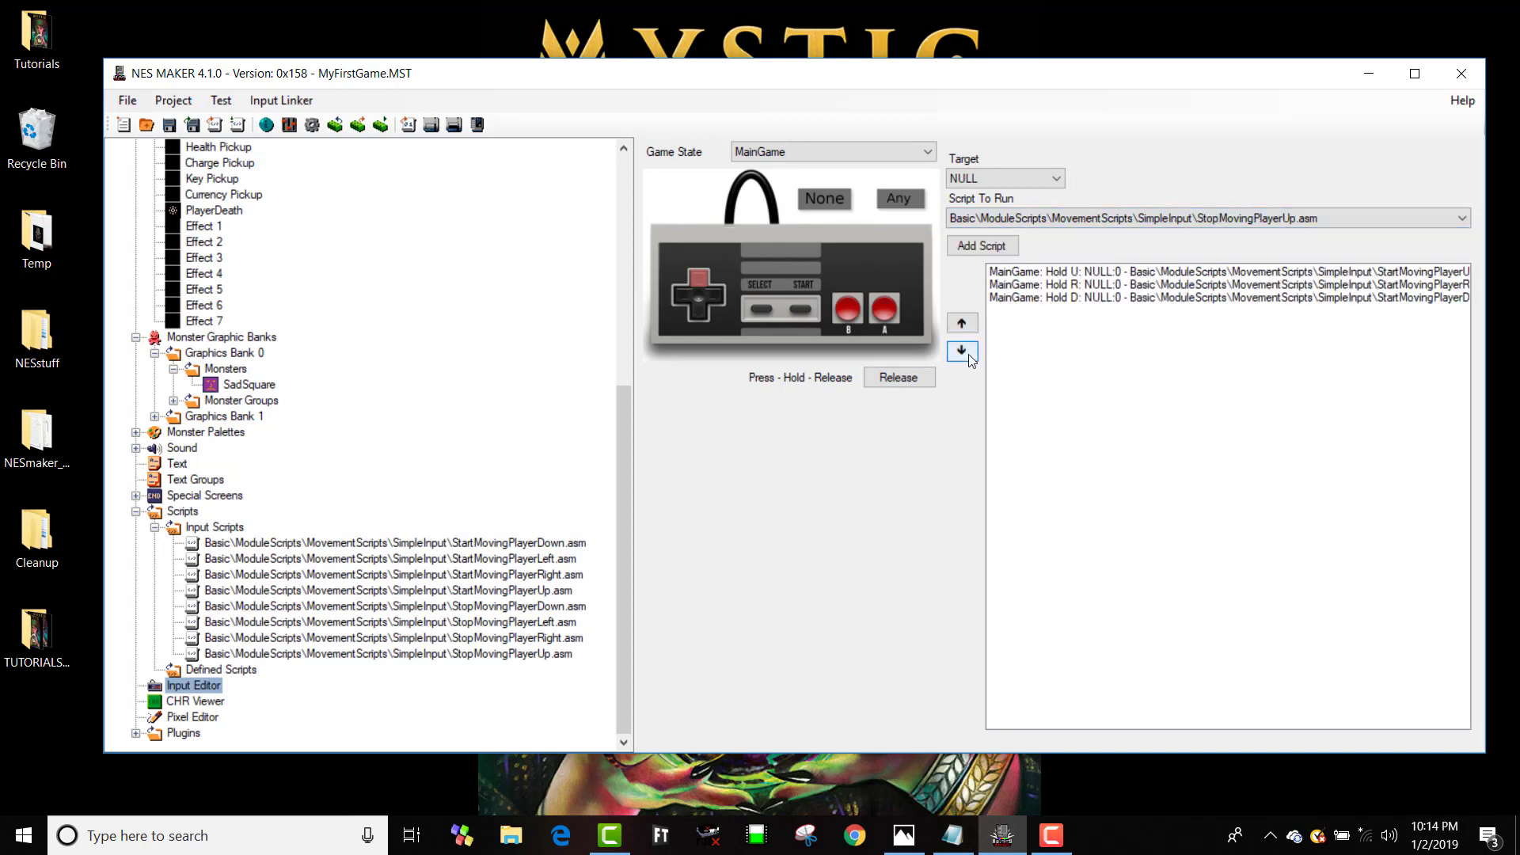
{"action": "left_click", "coordinate": [972, 247]}
{"action": "left_click", "coordinate": [713, 293]}
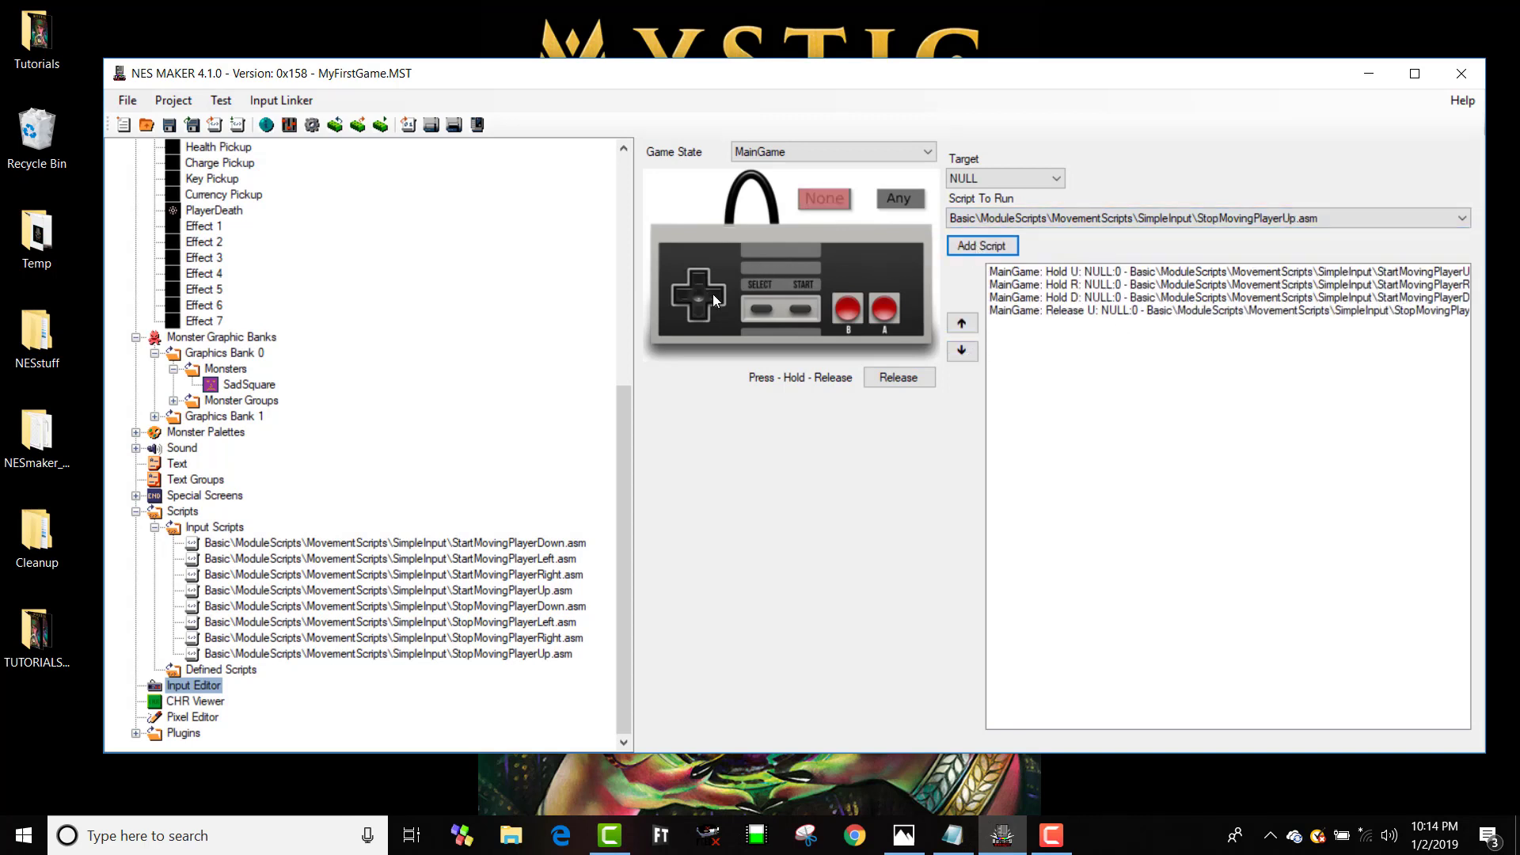
{"action": "left_click", "coordinate": [1033, 219]}
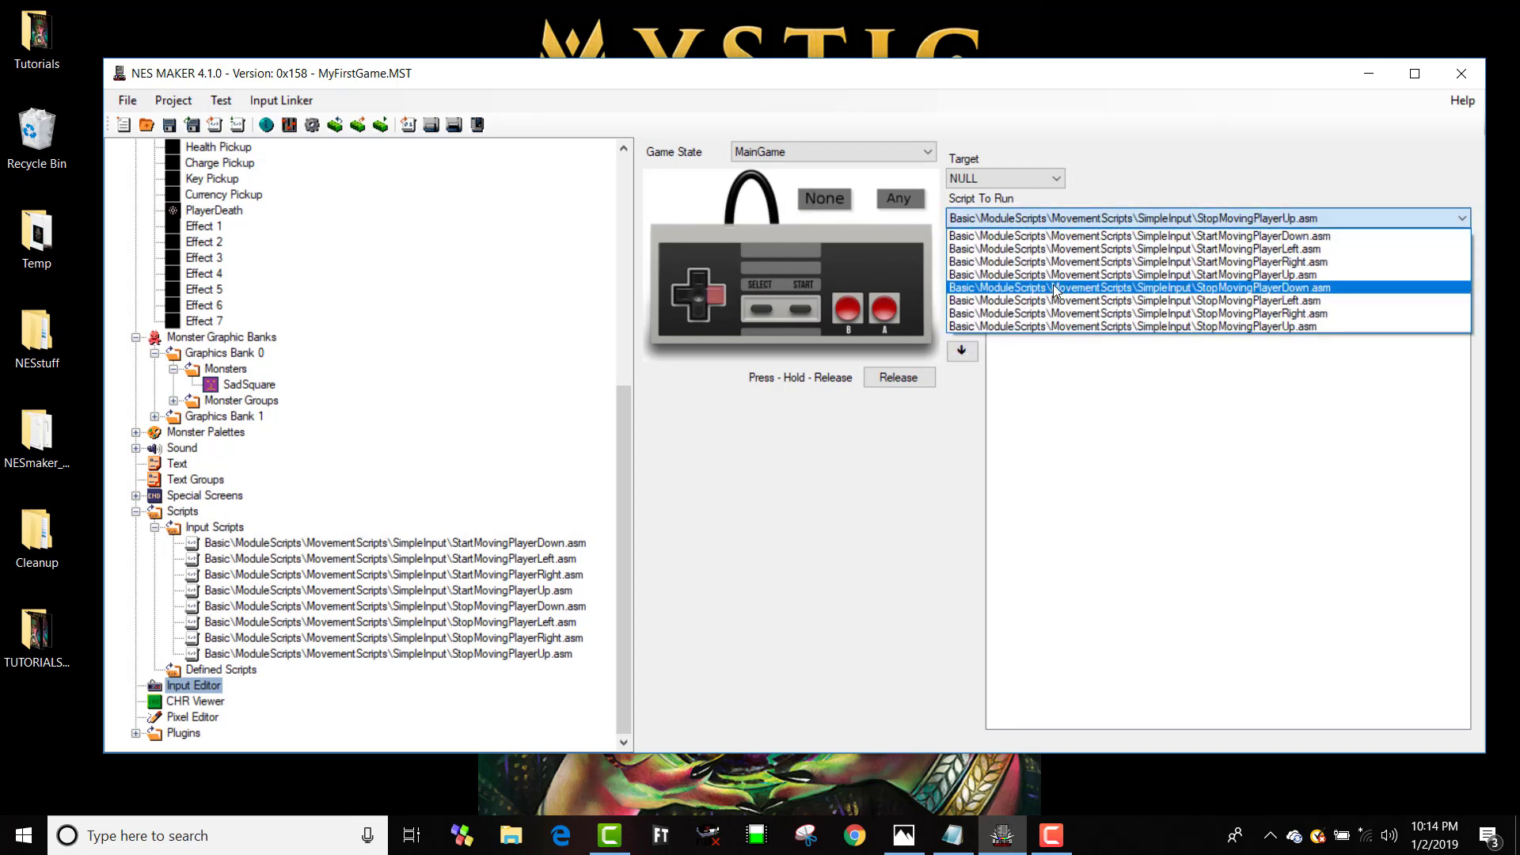
{"action": "left_click", "coordinate": [1059, 314]}
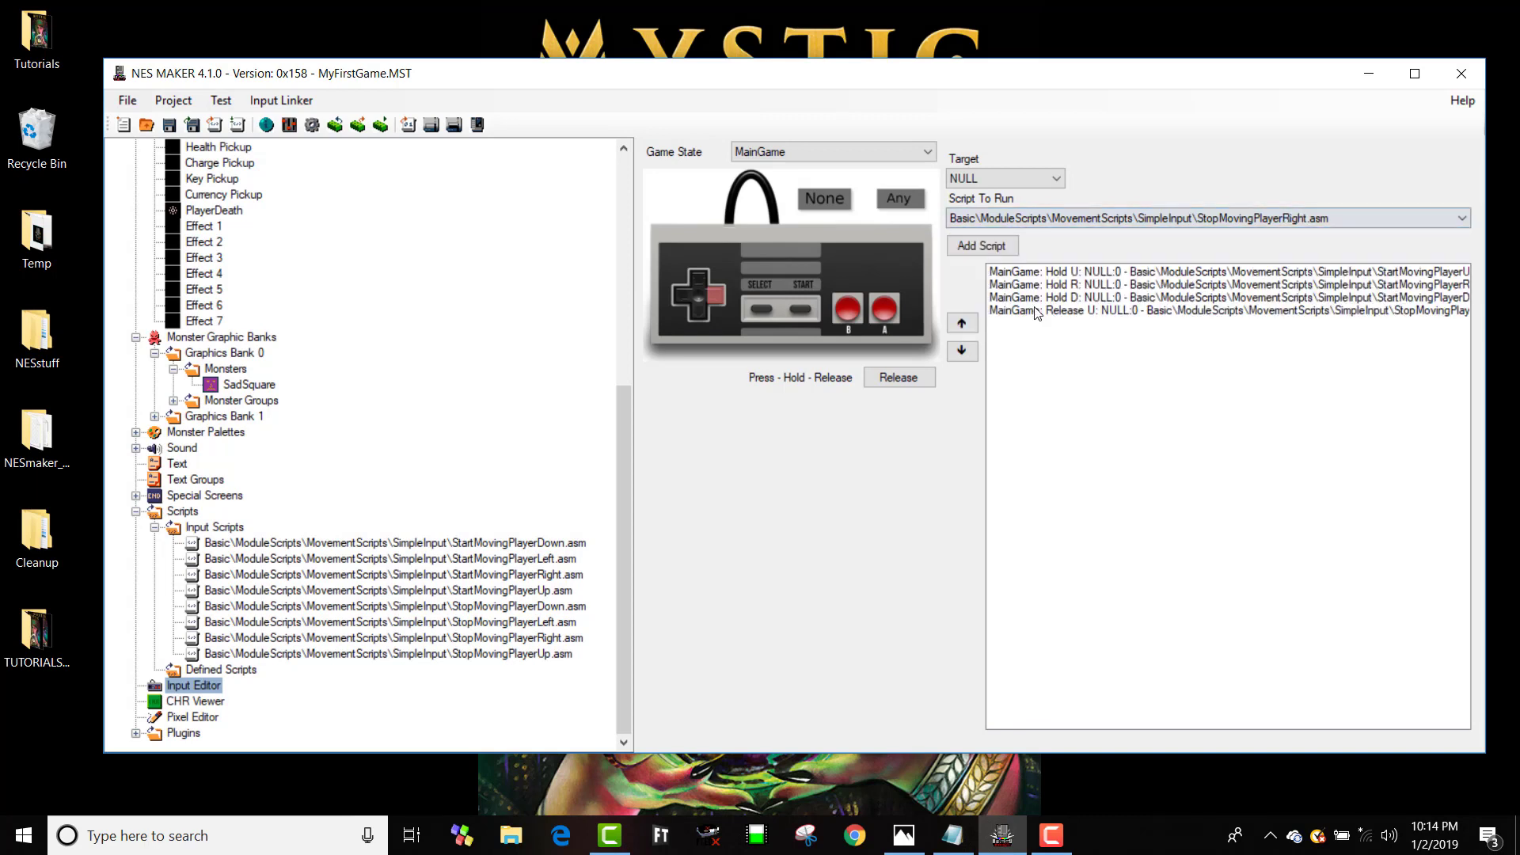
{"action": "left_click", "coordinate": [980, 247]}
Add Release D and Release L links running StopMovingPlayerDown and StopMovingPlayerLeft
{"action": "left_click", "coordinate": [705, 310]}
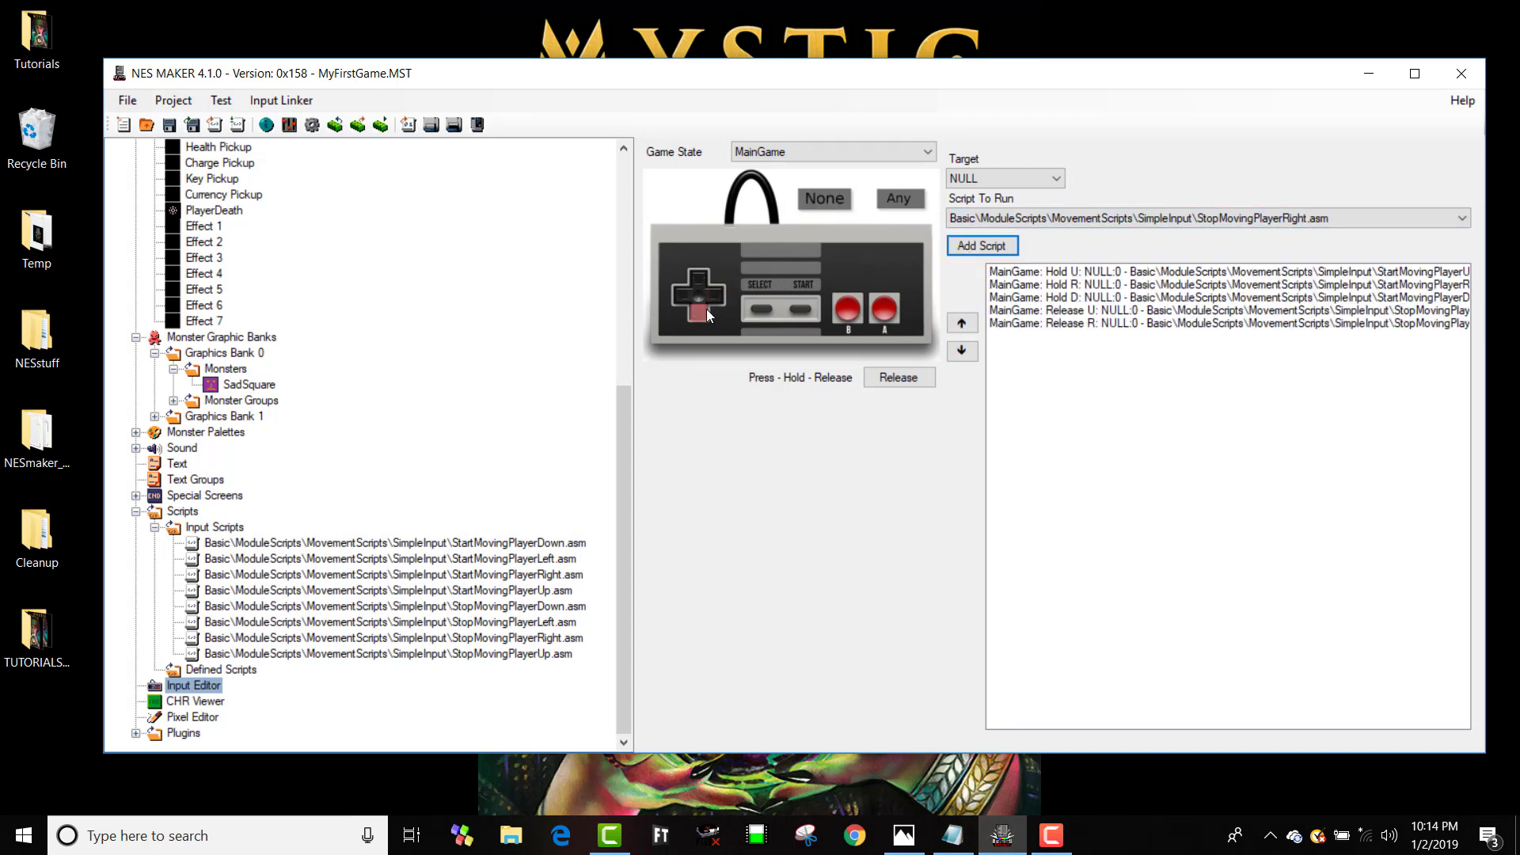
{"action": "left_click", "coordinate": [1047, 218]}
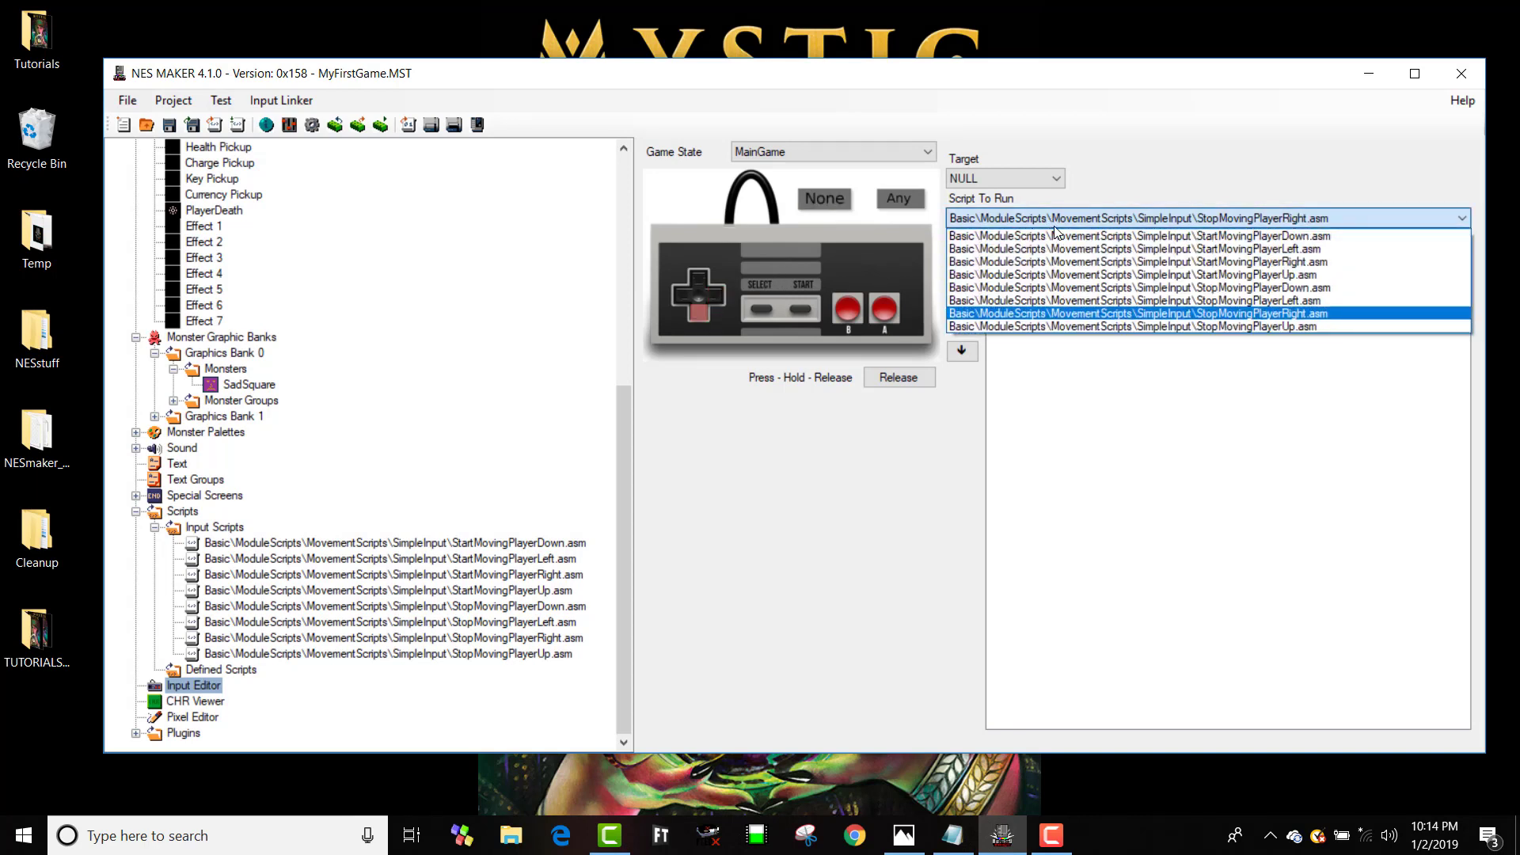
{"action": "left_click", "coordinate": [1089, 288]}
{"action": "left_click", "coordinate": [982, 246]}
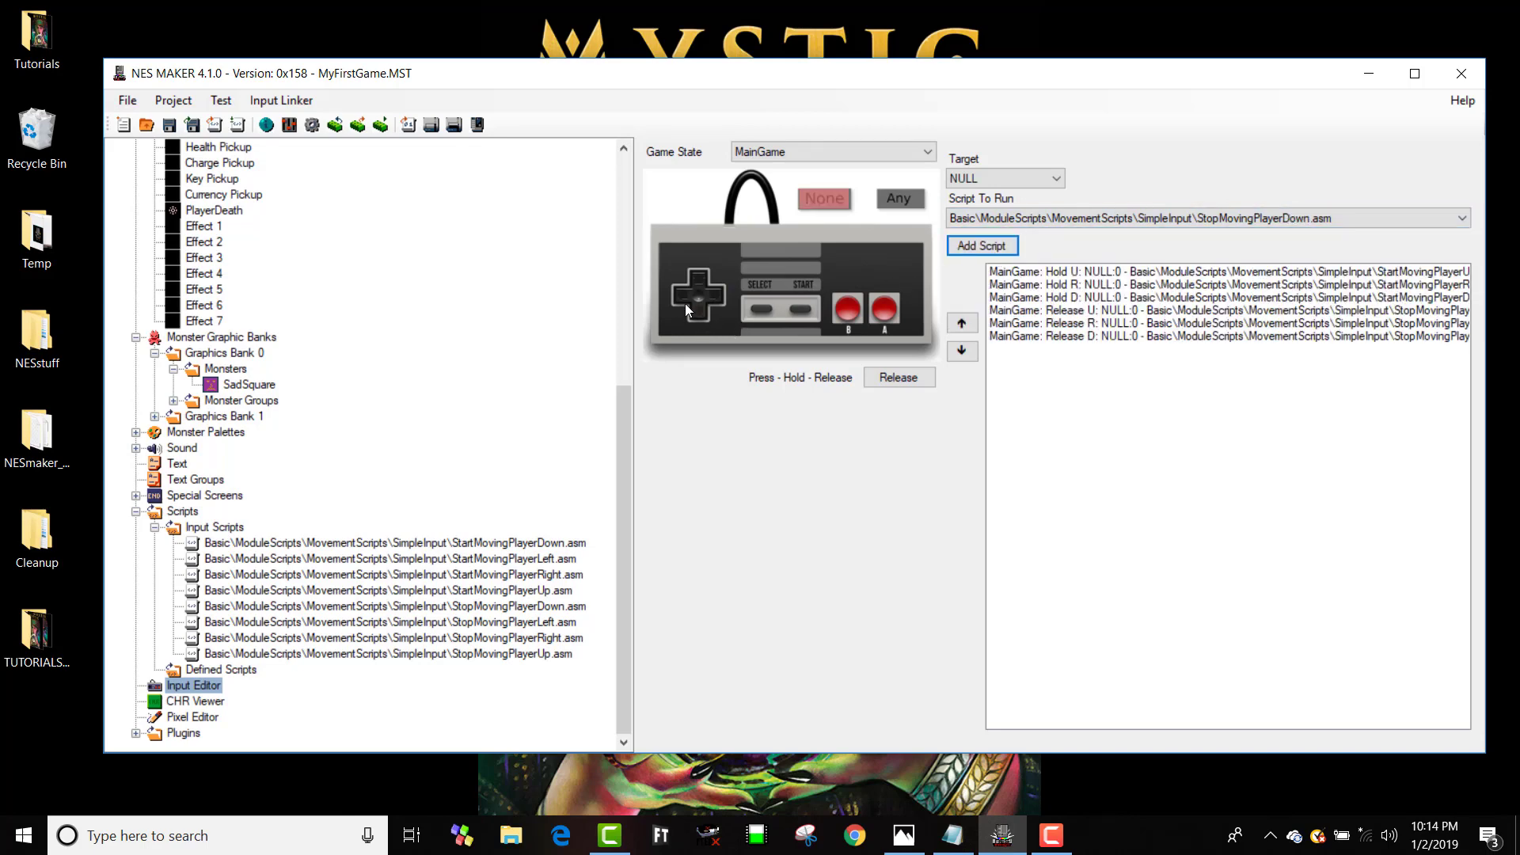
{"action": "left_click", "coordinate": [684, 296]}
{"action": "left_click", "coordinate": [1078, 218]}
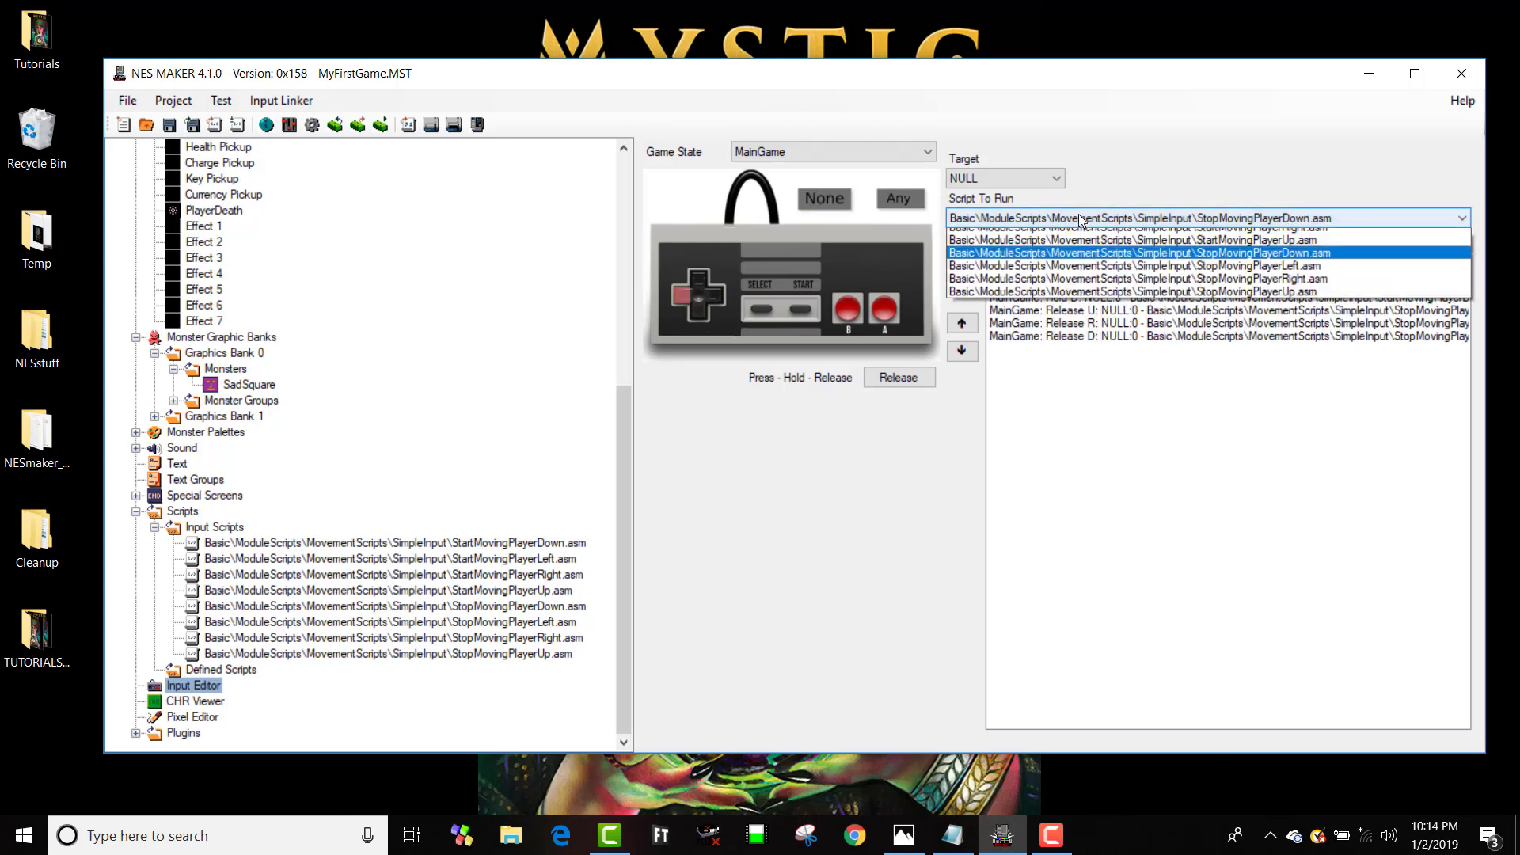
{"action": "left_click", "coordinate": [1095, 301]}
{"action": "left_click", "coordinate": [999, 248]}
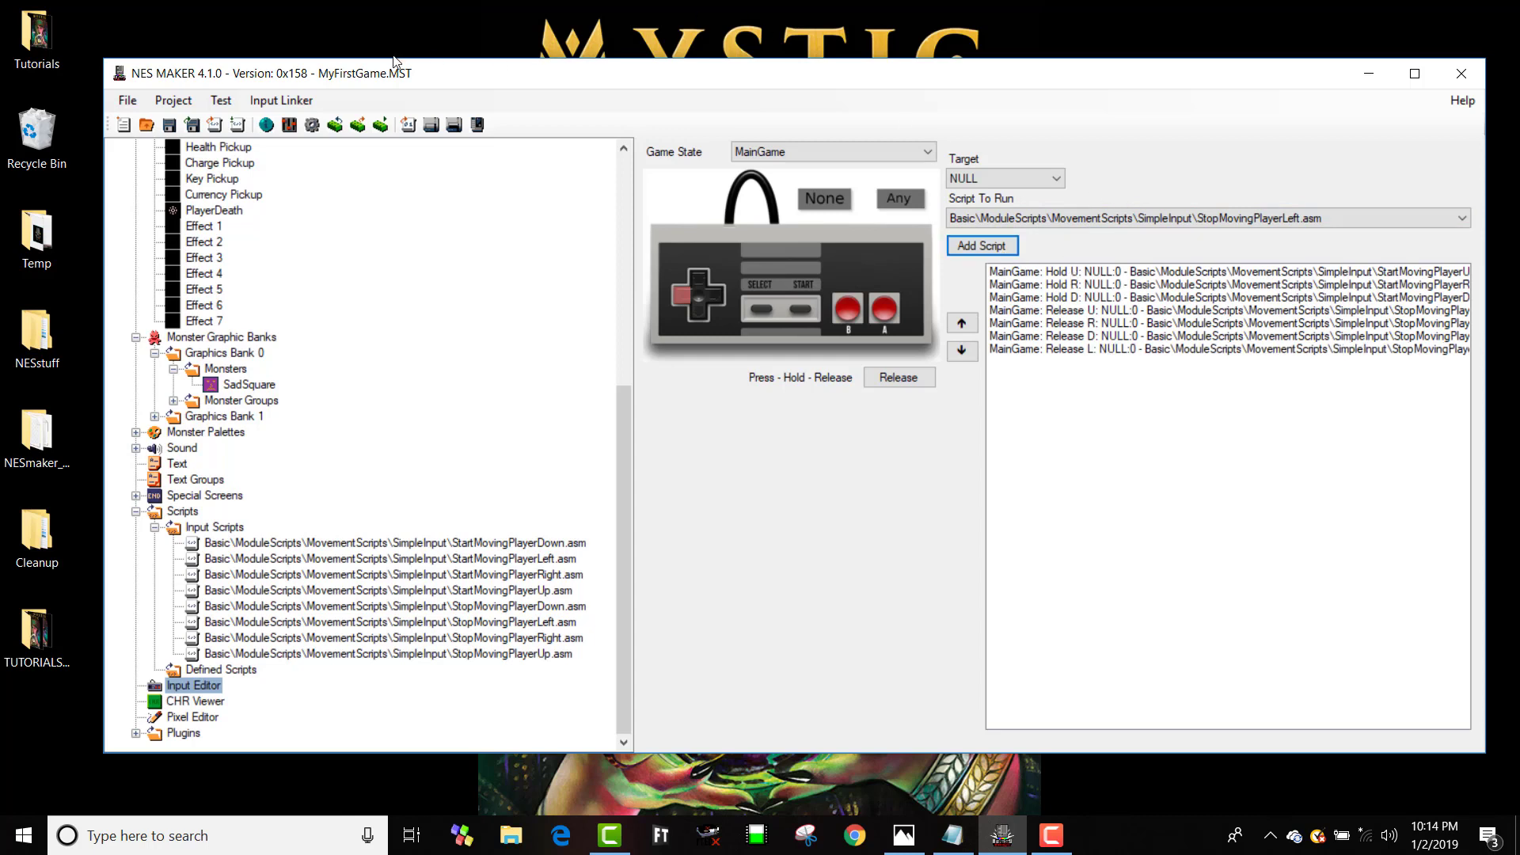
Export and Test the project, building game.nes and launching it in Mesen
{"action": "left_click", "coordinate": [281, 101]}
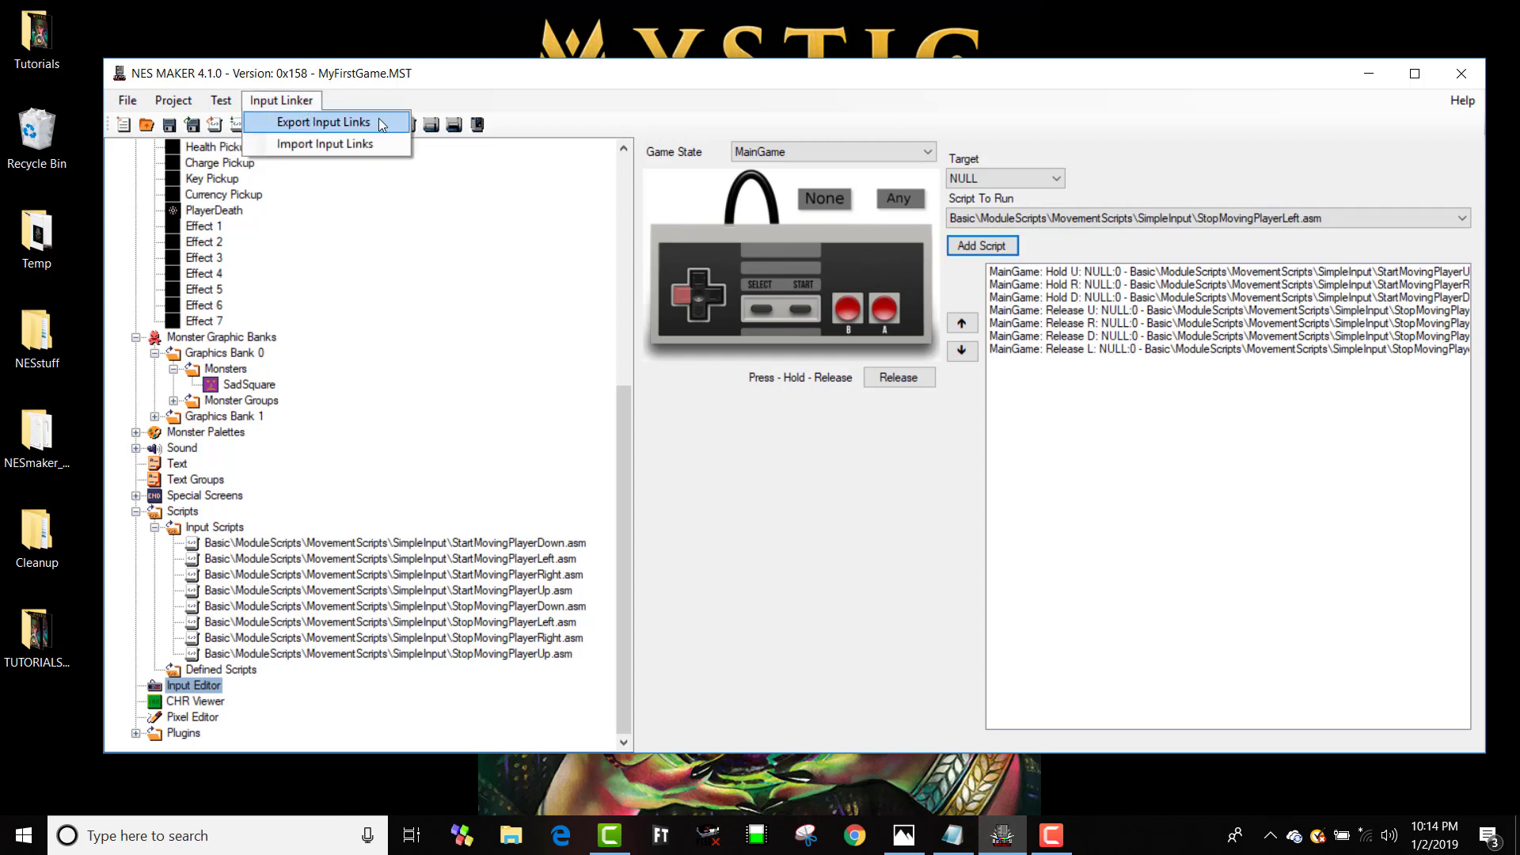
{"action": "left_click_drag", "start_coordinate": [546, 87], "coordinate": [549, 87]}
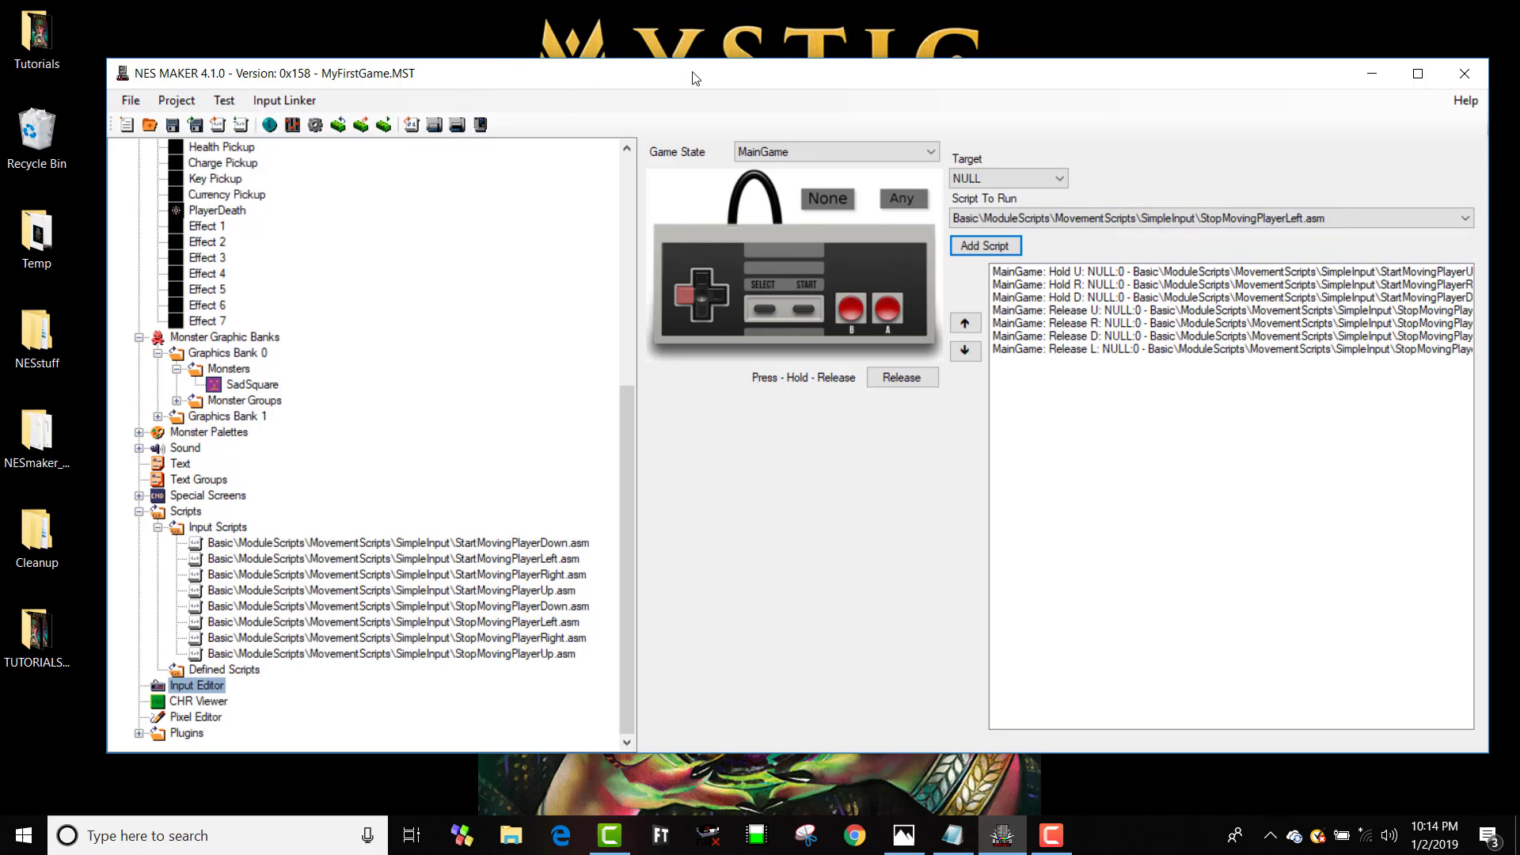
{"action": "left_click_drag", "start_coordinate": [694, 74], "coordinate": [673, 74]}
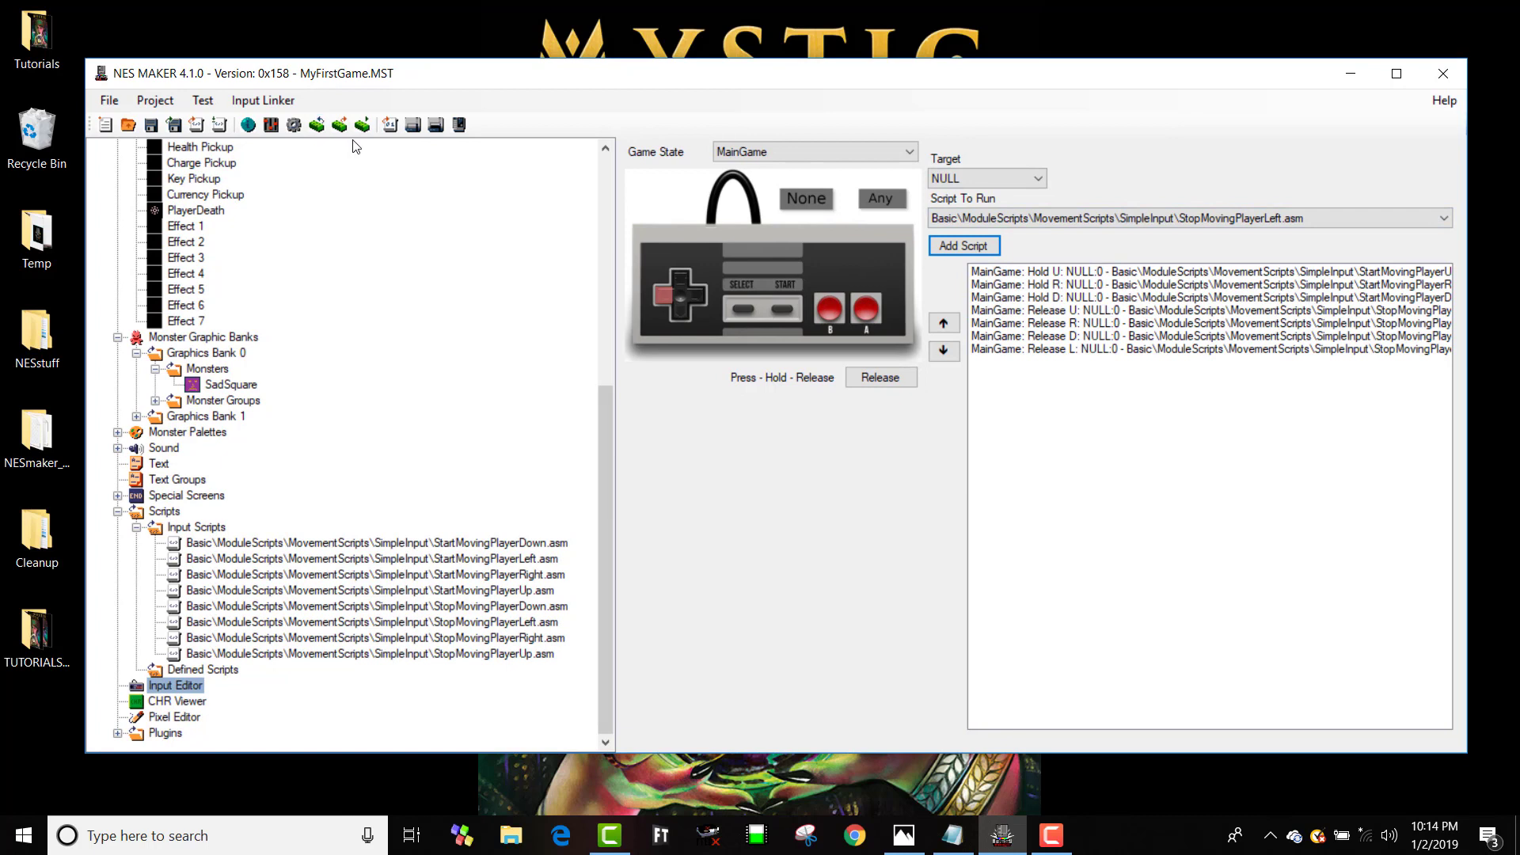
{"action": "left_click", "coordinate": [413, 125]}
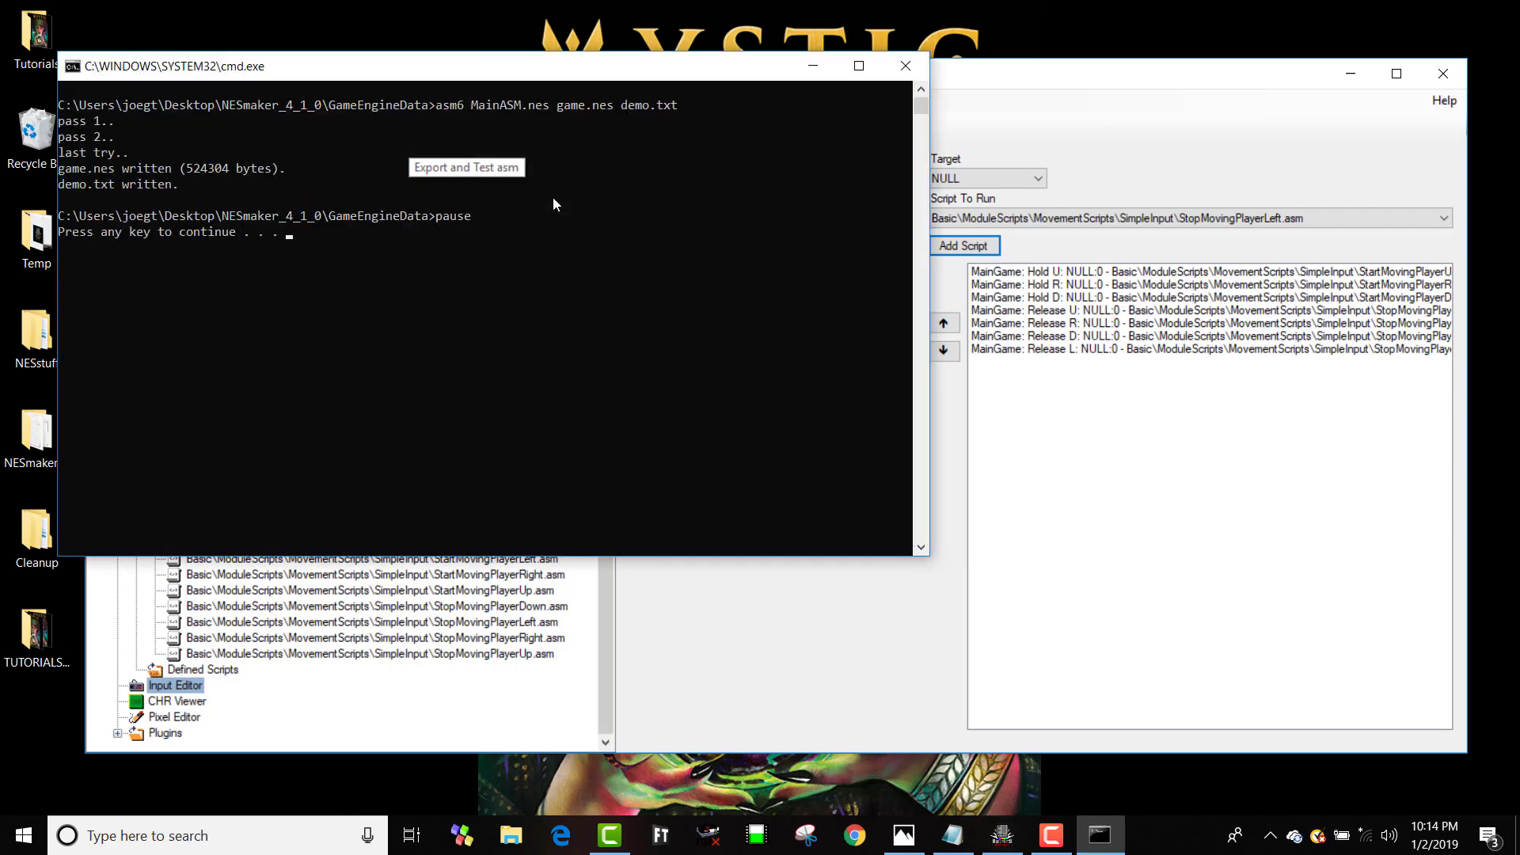
{"action": "key", "text": "Return"}
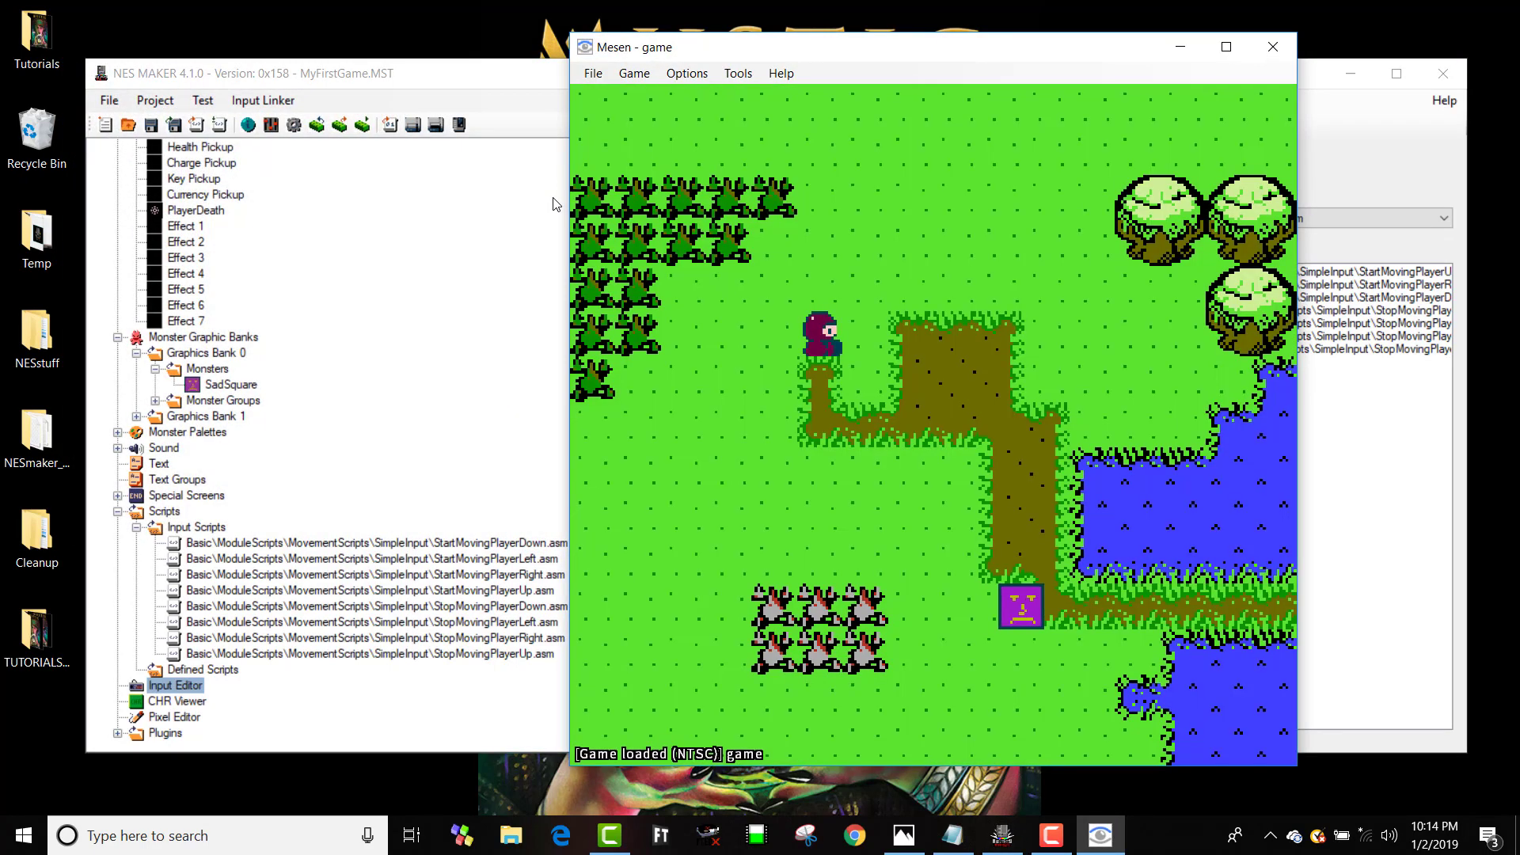
Walk the player right, up and down across the path and grass, then close Mesen
{"action": "key", "text": "Right"}
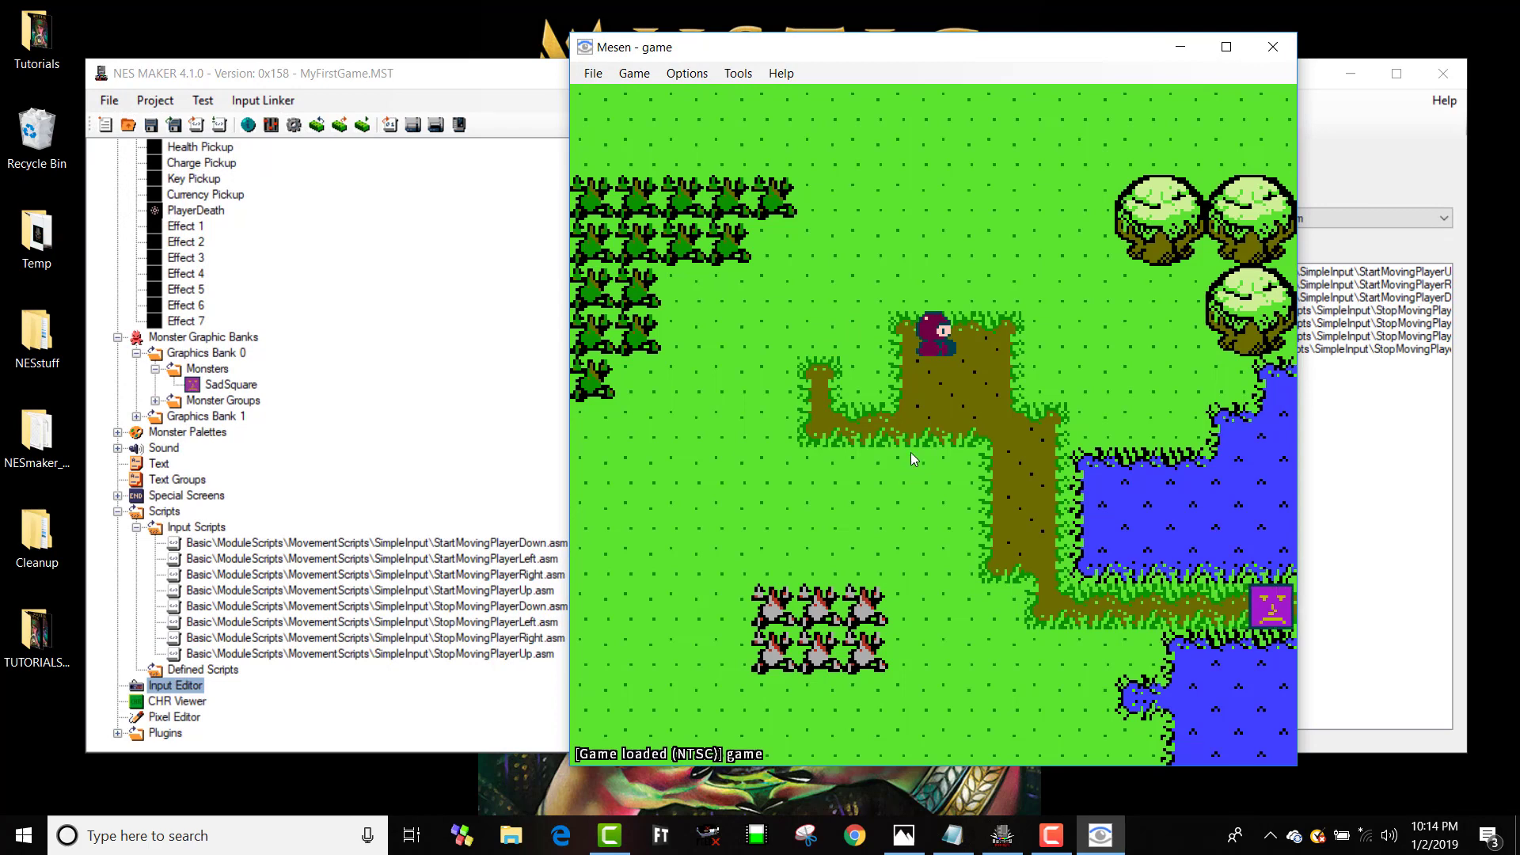
{"action": "key", "text": "Right"}
{"action": "key", "text": "Up"}
{"action": "key", "text": "Down"}
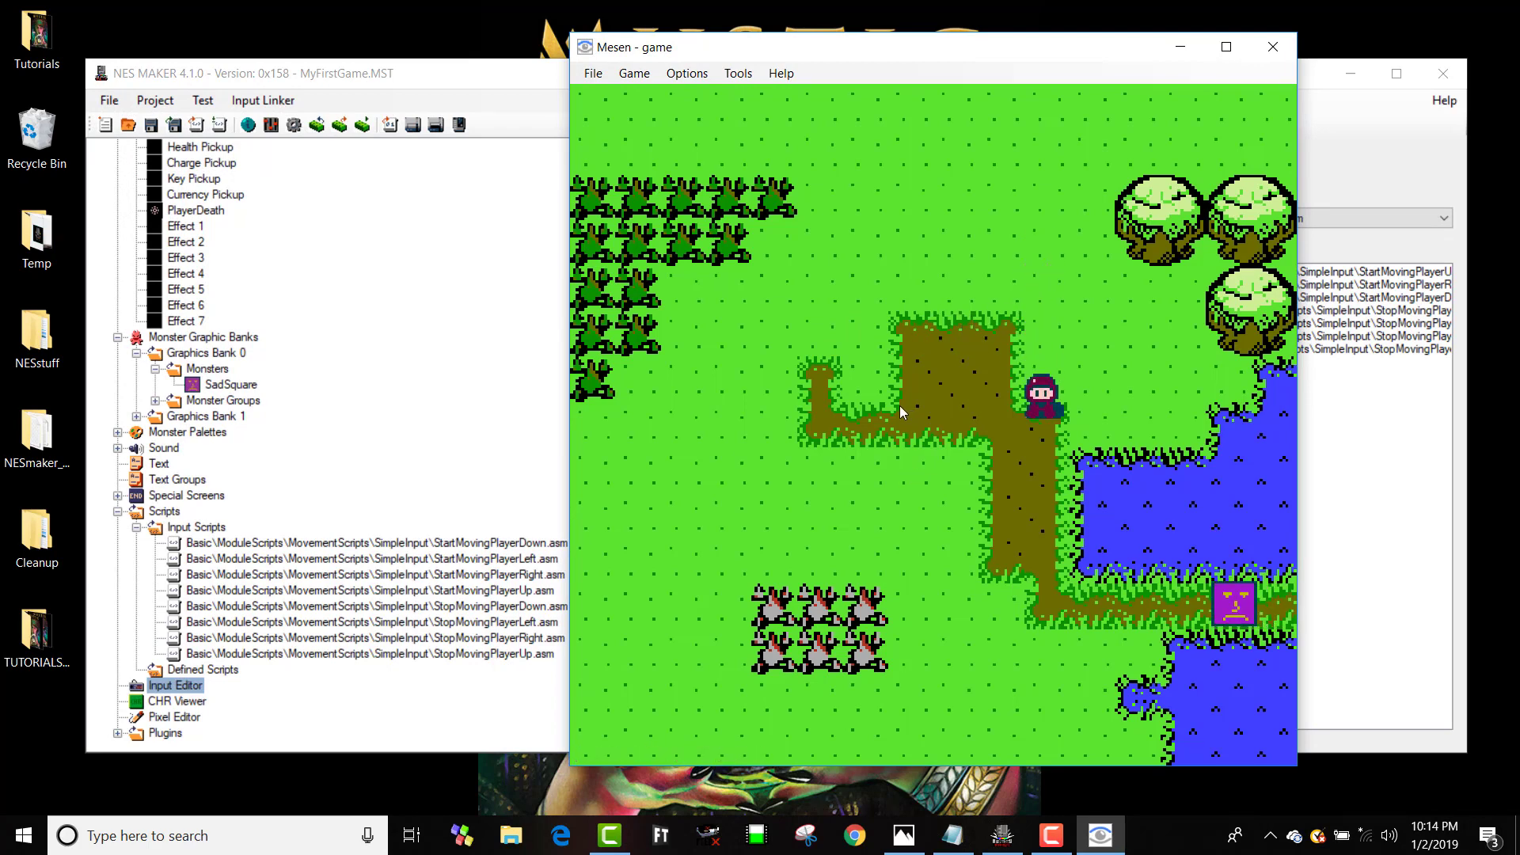
{"action": "key", "text": "Down"}
{"action": "key", "text": "Up"}
{"action": "key", "text": "Right"}
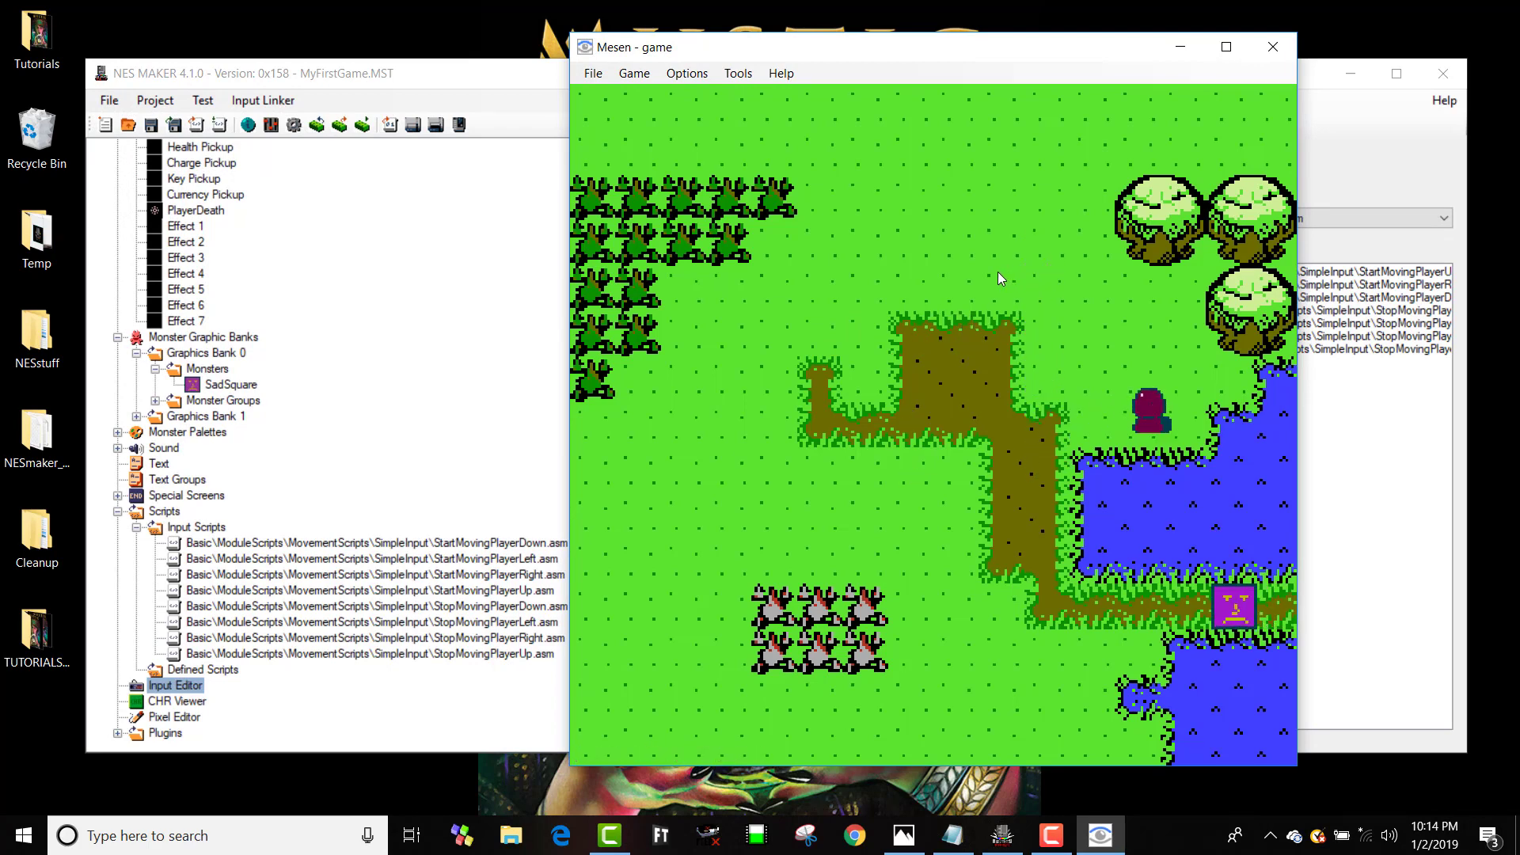
{"action": "key", "text": "Up"}
{"action": "left_click", "coordinate": [1273, 47]}
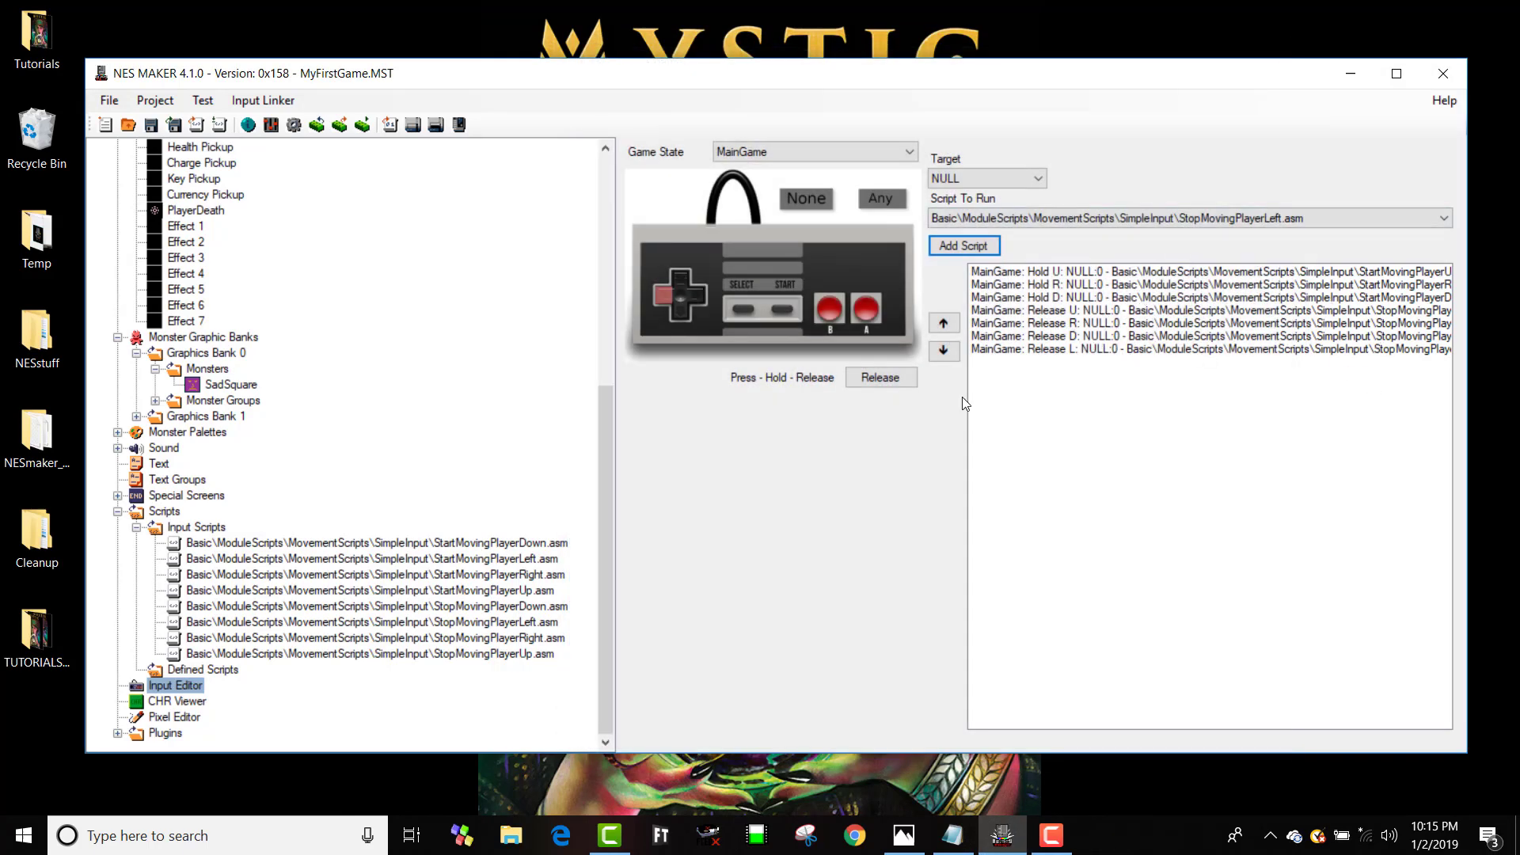
Add a Hold Left link that runs StartMovingPlayerLeft
{"action": "left_click", "coordinate": [1349, 271]}
{"action": "left_click", "coordinate": [1349, 284]}
{"action": "left_click", "coordinate": [1348, 297]}
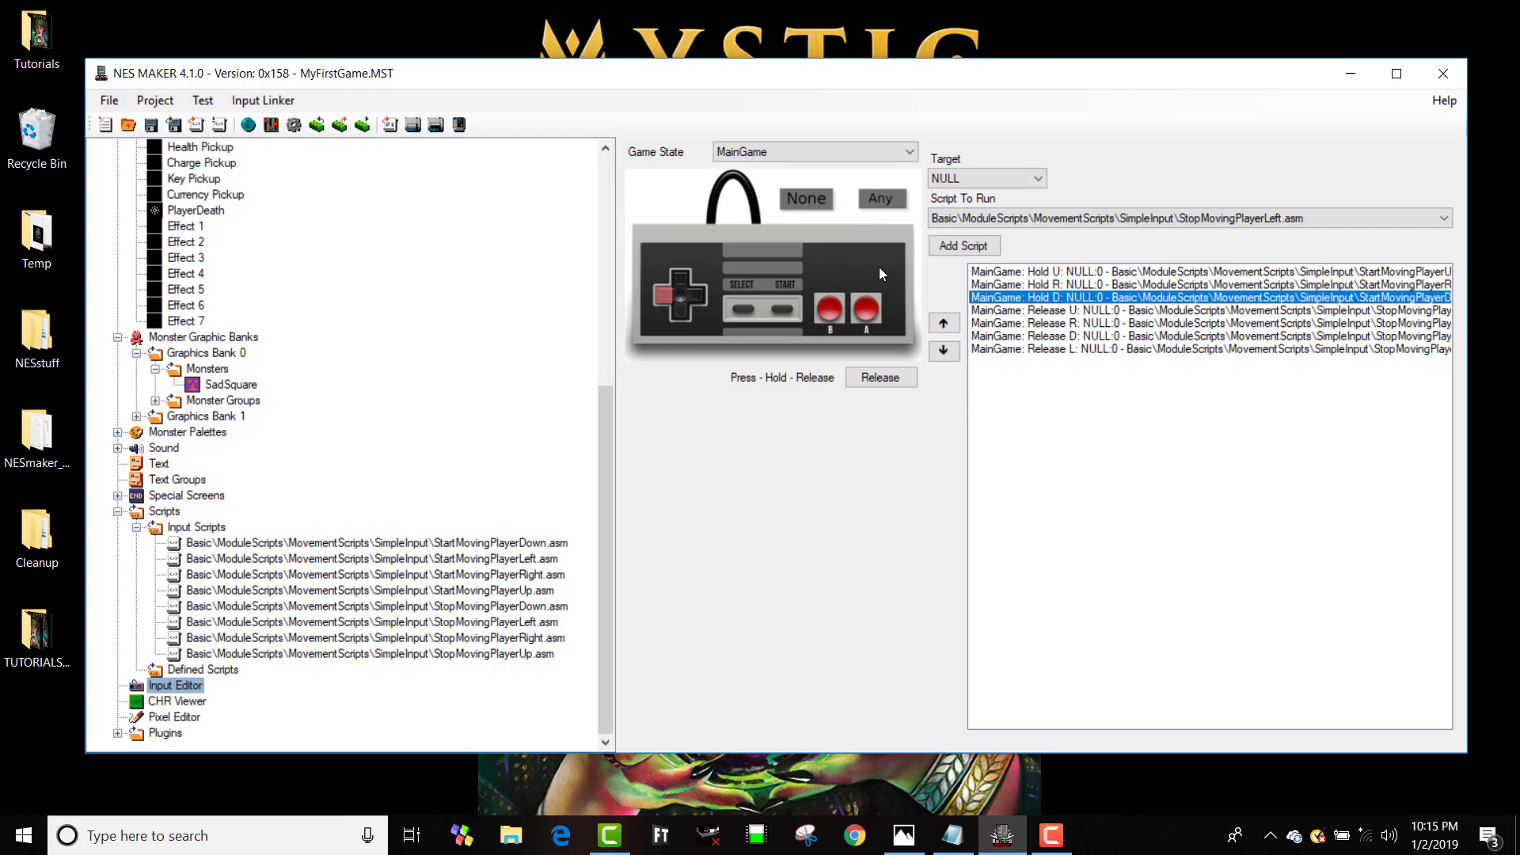
{"action": "left_click", "coordinate": [880, 377]}
{"action": "left_click", "coordinate": [1089, 223]}
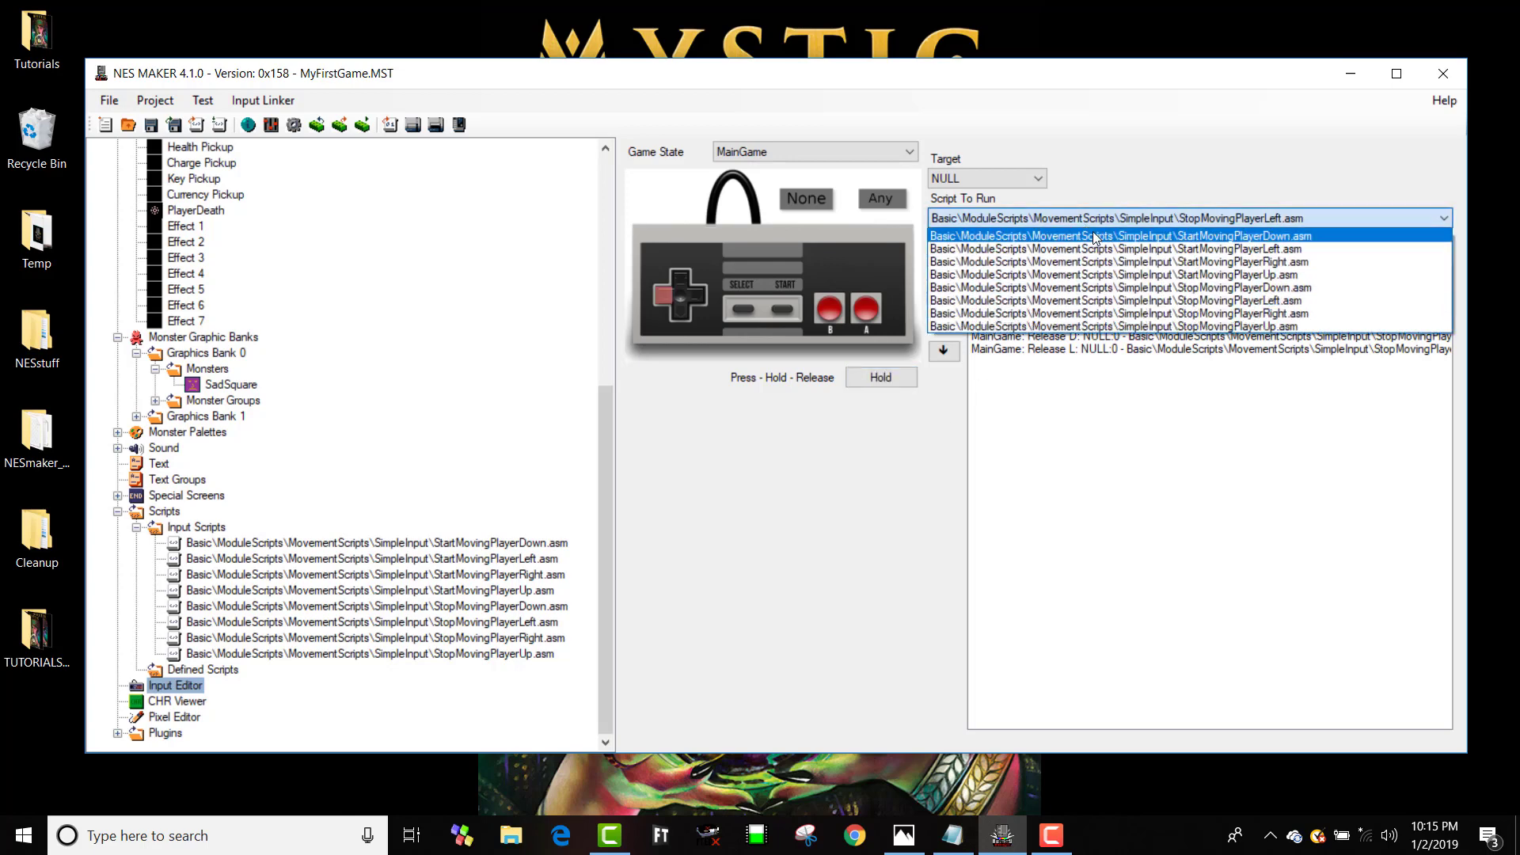
{"action": "left_click", "coordinate": [1108, 249]}
{"action": "left_click", "coordinate": [963, 246]}
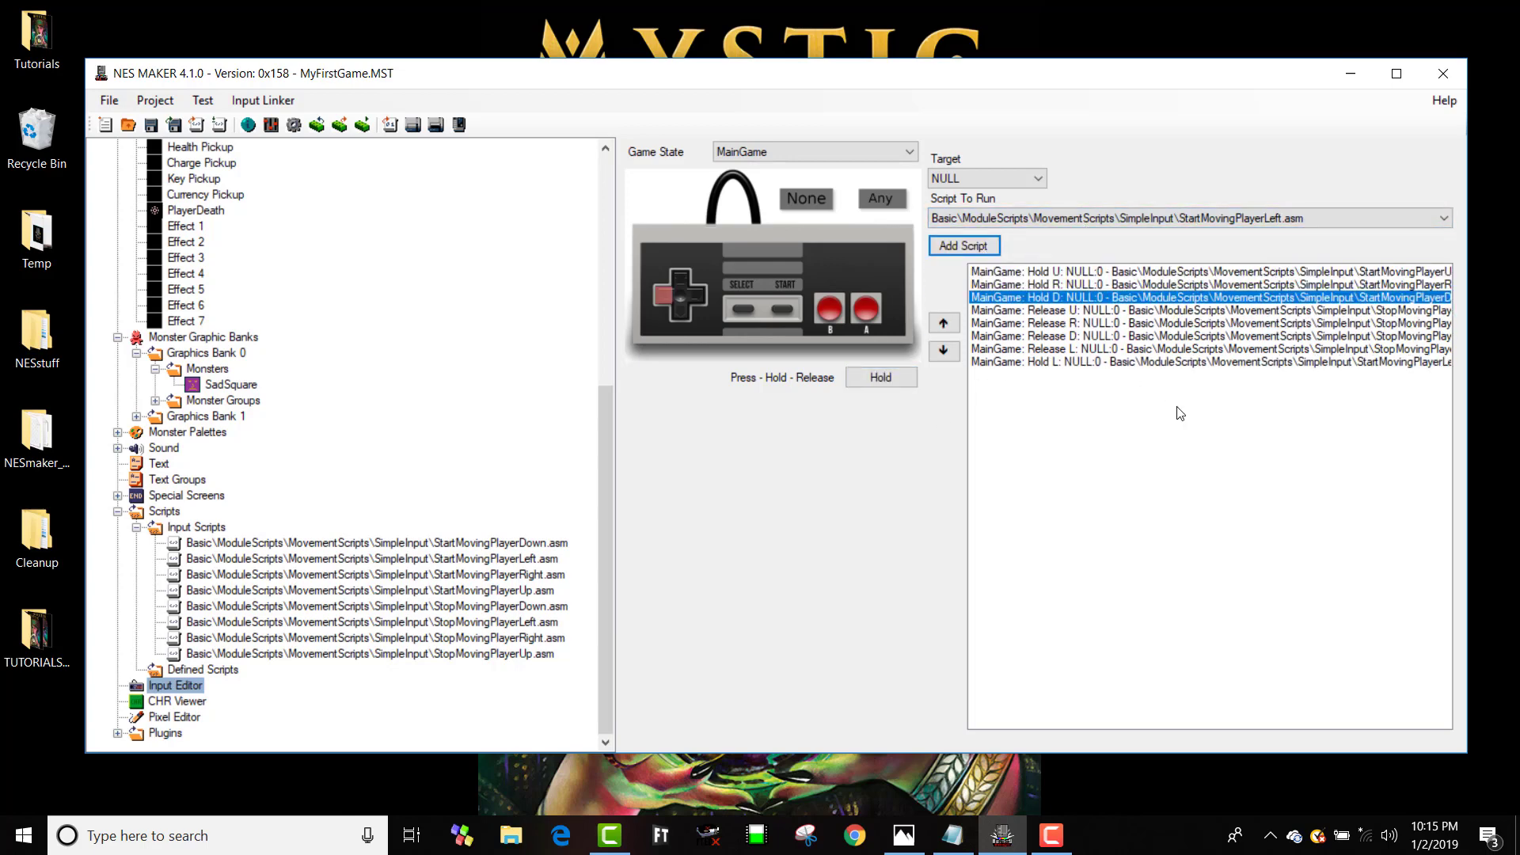
Move the Hold L entry up three places to sit fourth, after the other Hold entries
{"action": "left_click", "coordinate": [1163, 362]}
{"action": "left_click", "coordinate": [944, 322]}
{"action": "left_click", "coordinate": [944, 323]}
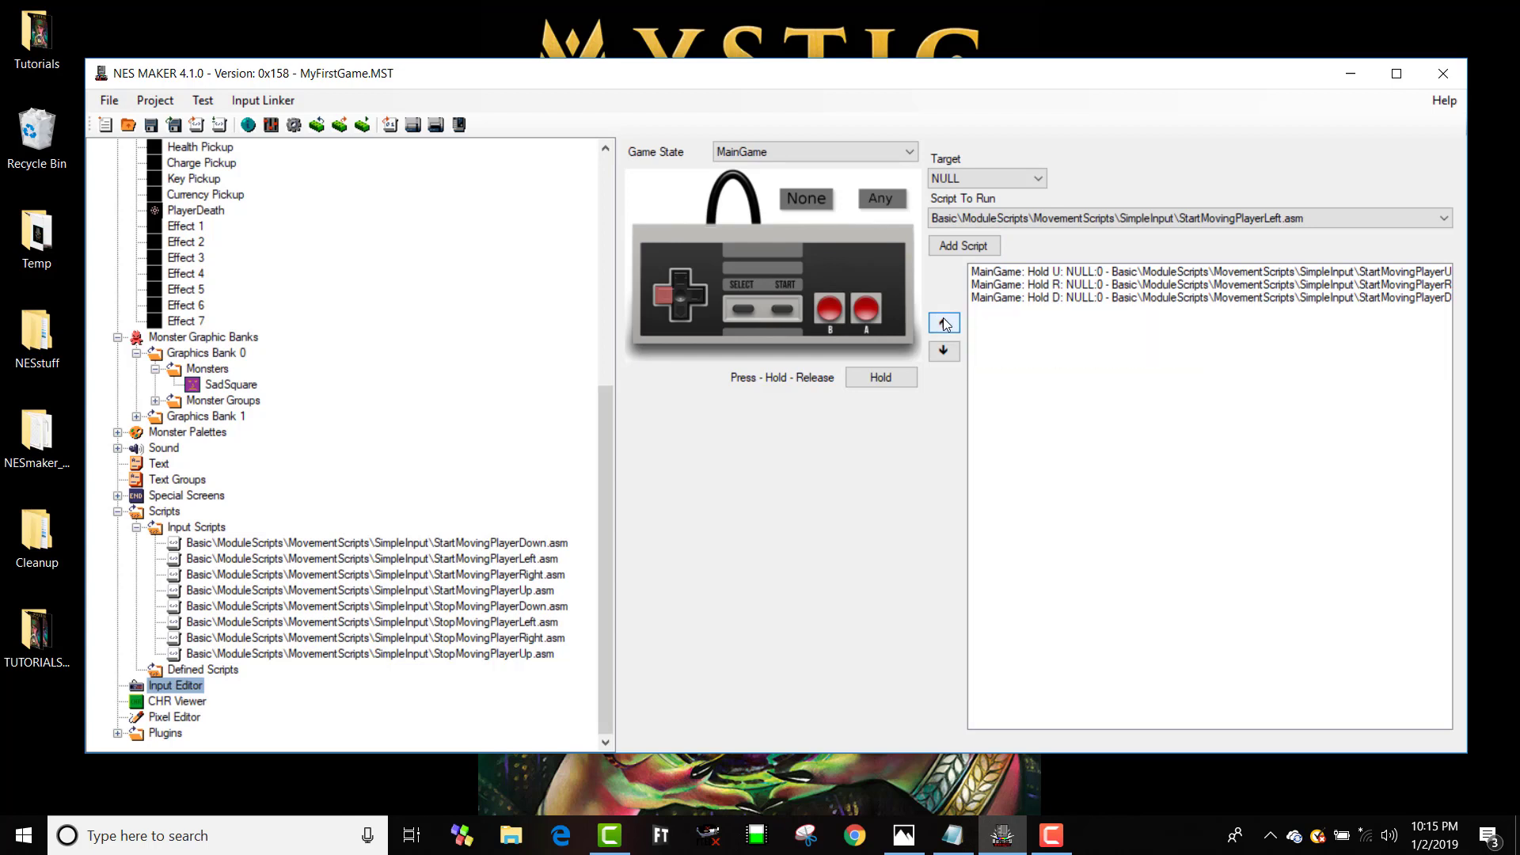
{"action": "left_click", "coordinate": [943, 322]}
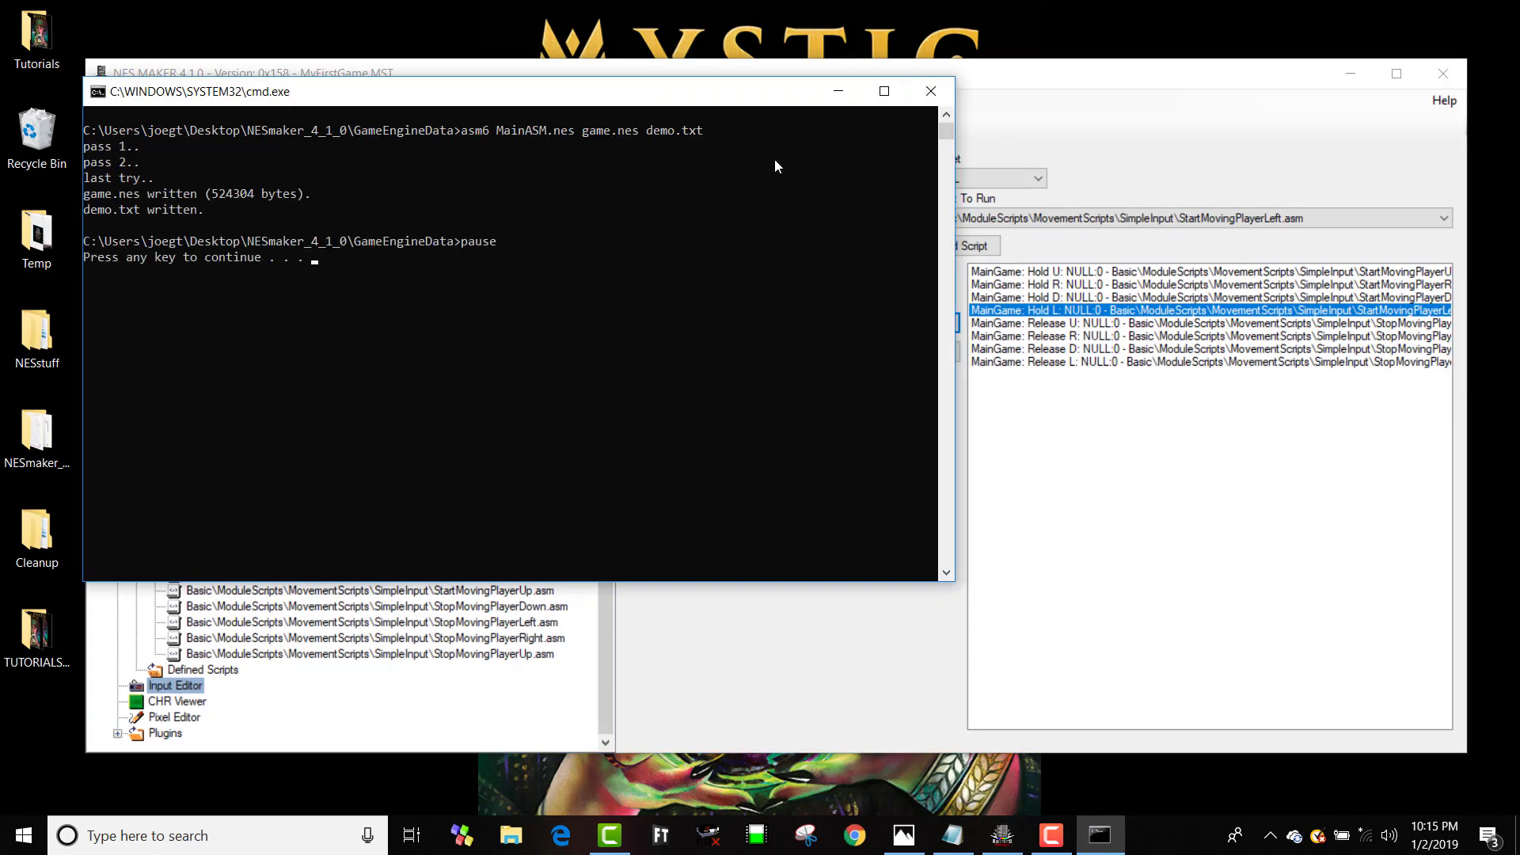
Launch the rebuilt game and walk the player up, down, left and right until it hits the SadSquare monster
{"action": "key", "text": "Return"}
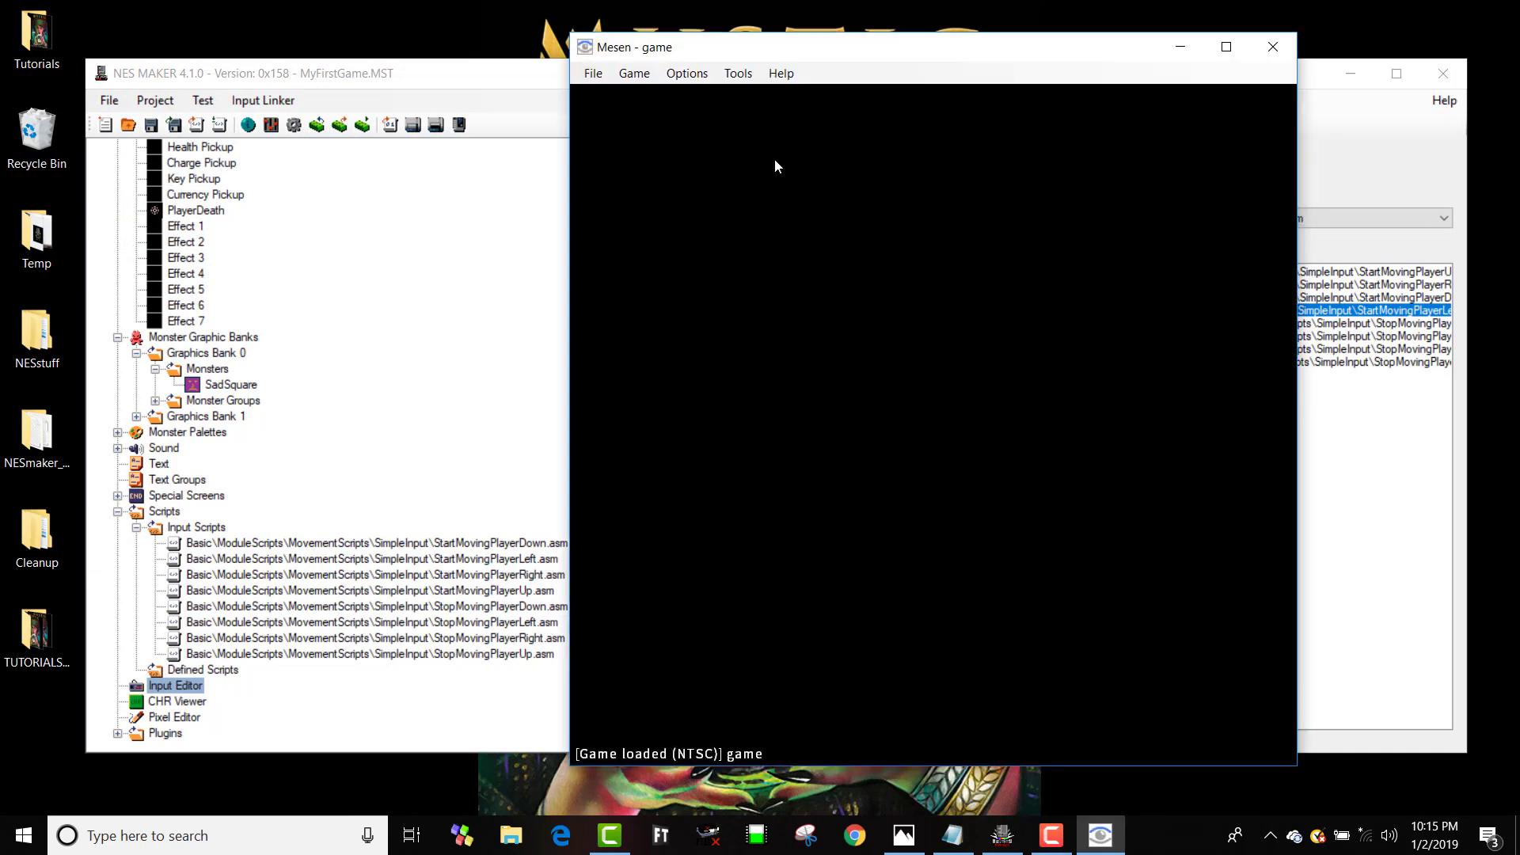
{"action": "key", "text": "Up"}
{"action": "key", "text": "Left"}
{"action": "key", "text": "Down"}
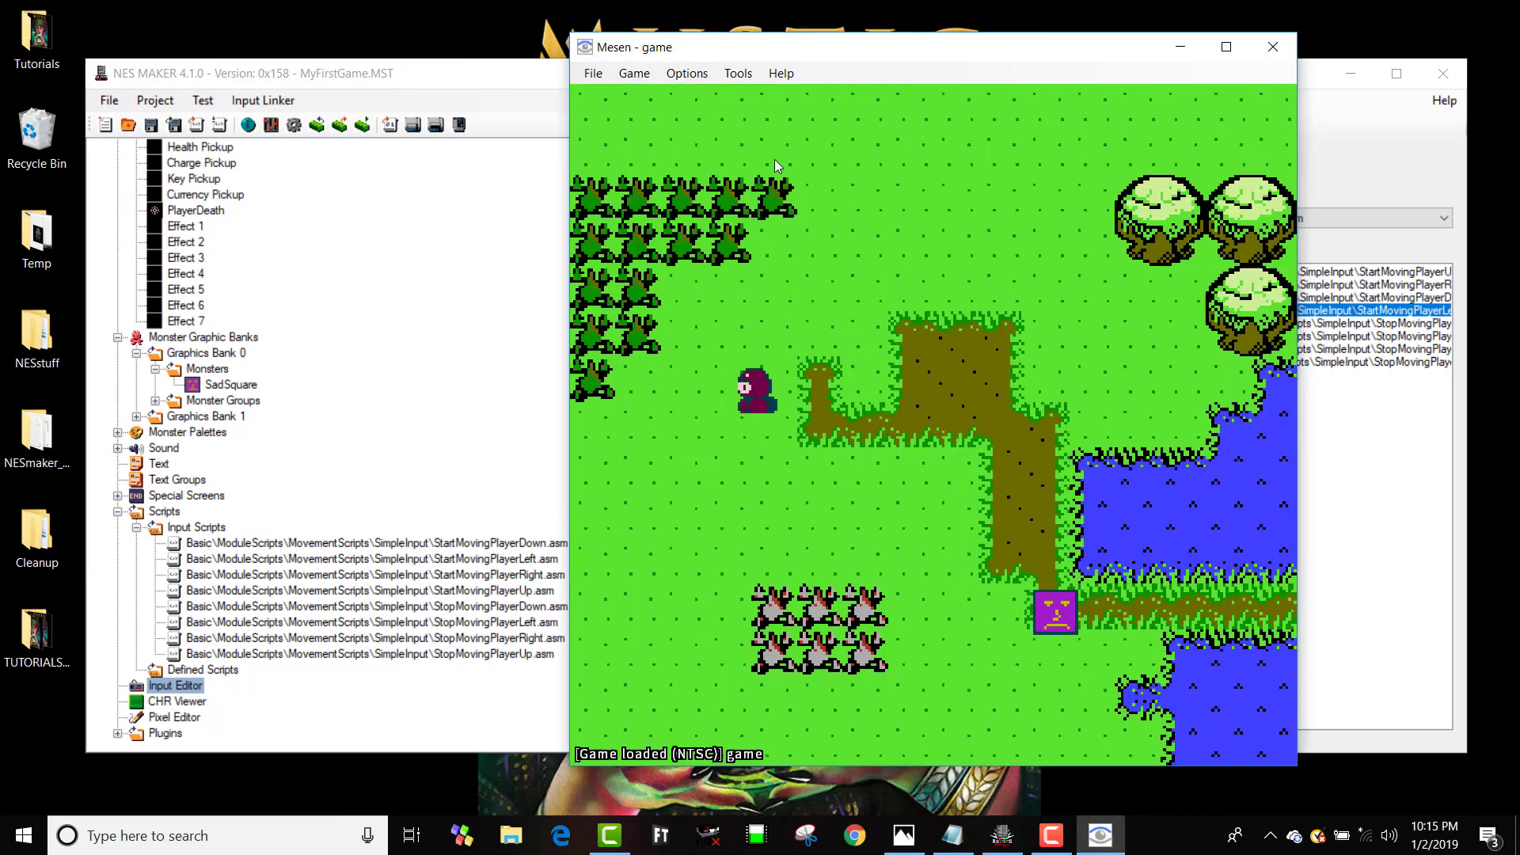
{"action": "key", "text": "Left"}
{"action": "key", "text": "Right"}
{"action": "key", "text": "Up"}
{"action": "key", "text": "Right"}
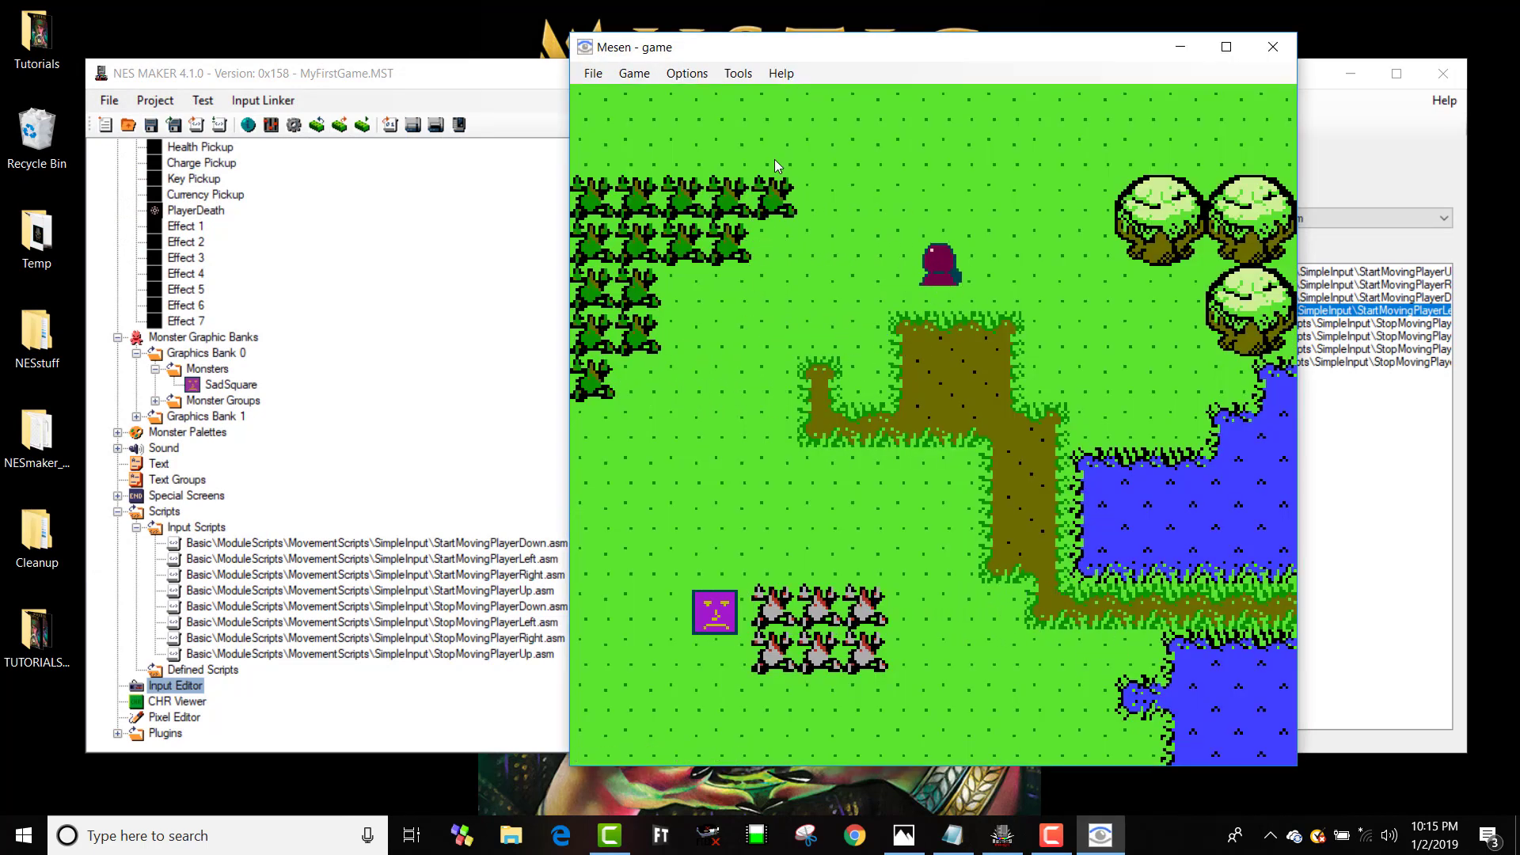
{"action": "key", "text": "Down"}
{"action": "key", "text": "Left"}
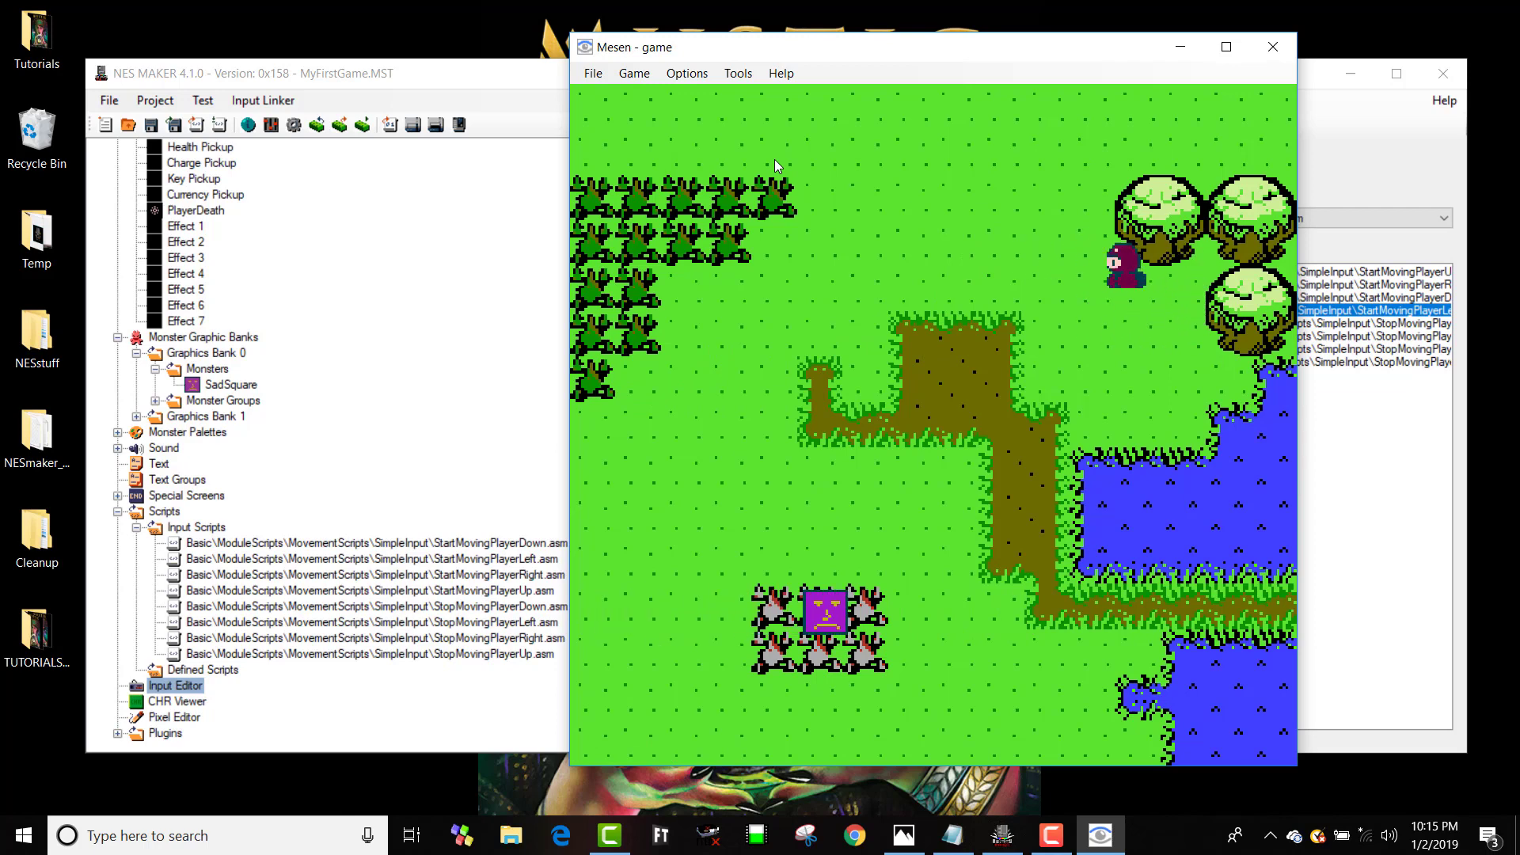
{"action": "key", "text": "Down"}
{"action": "key", "text": "Left"}
{"action": "key", "text": "Up"}
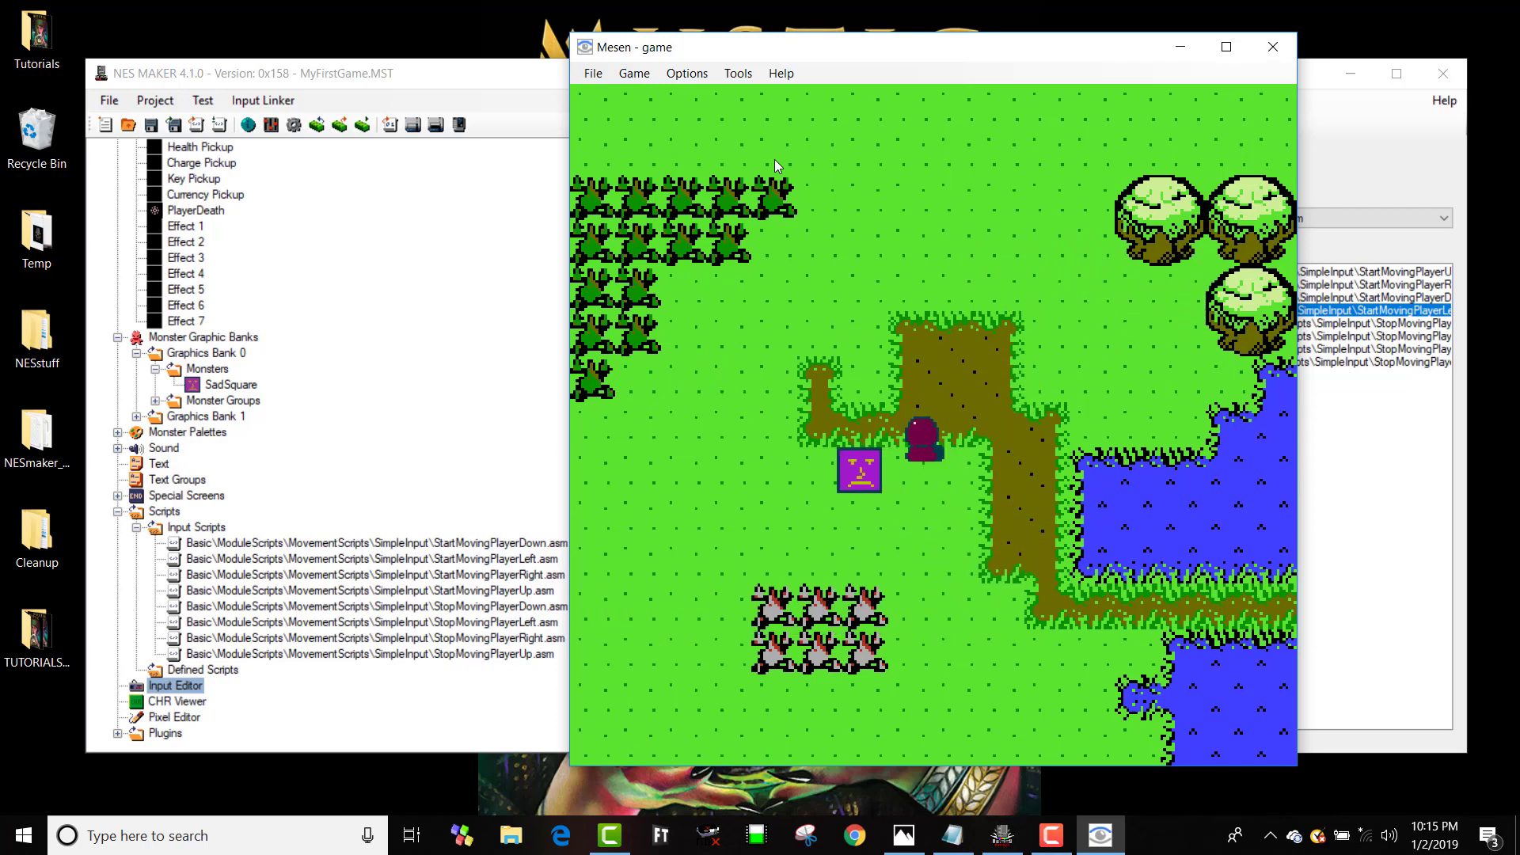
{"action": "key", "text": "Left"}
{"action": "key", "text": "Down"}
{"action": "key", "text": "Left"}
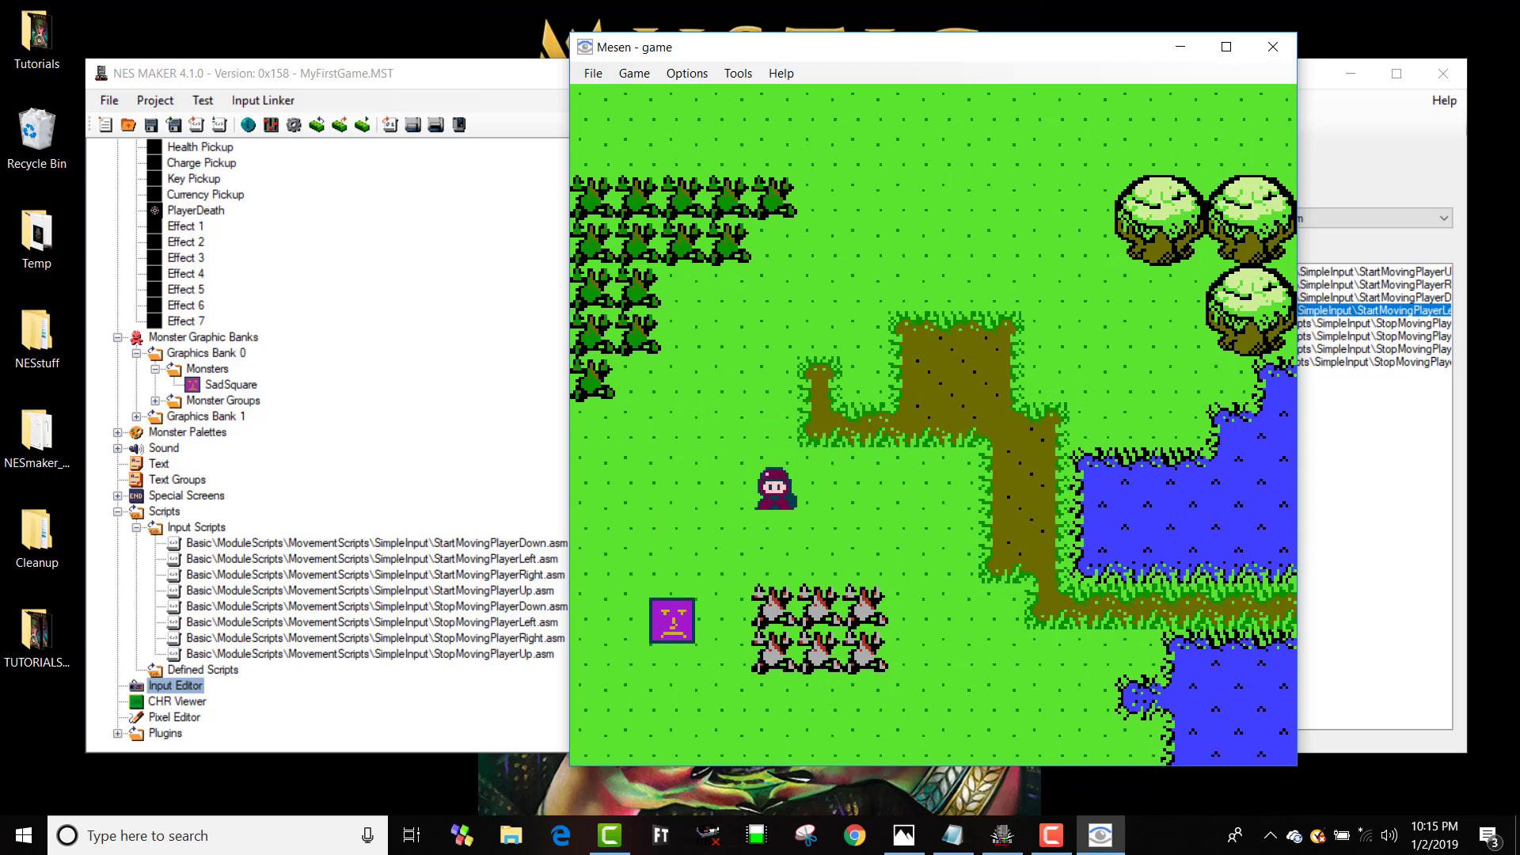
{"action": "key", "text": "Down"}
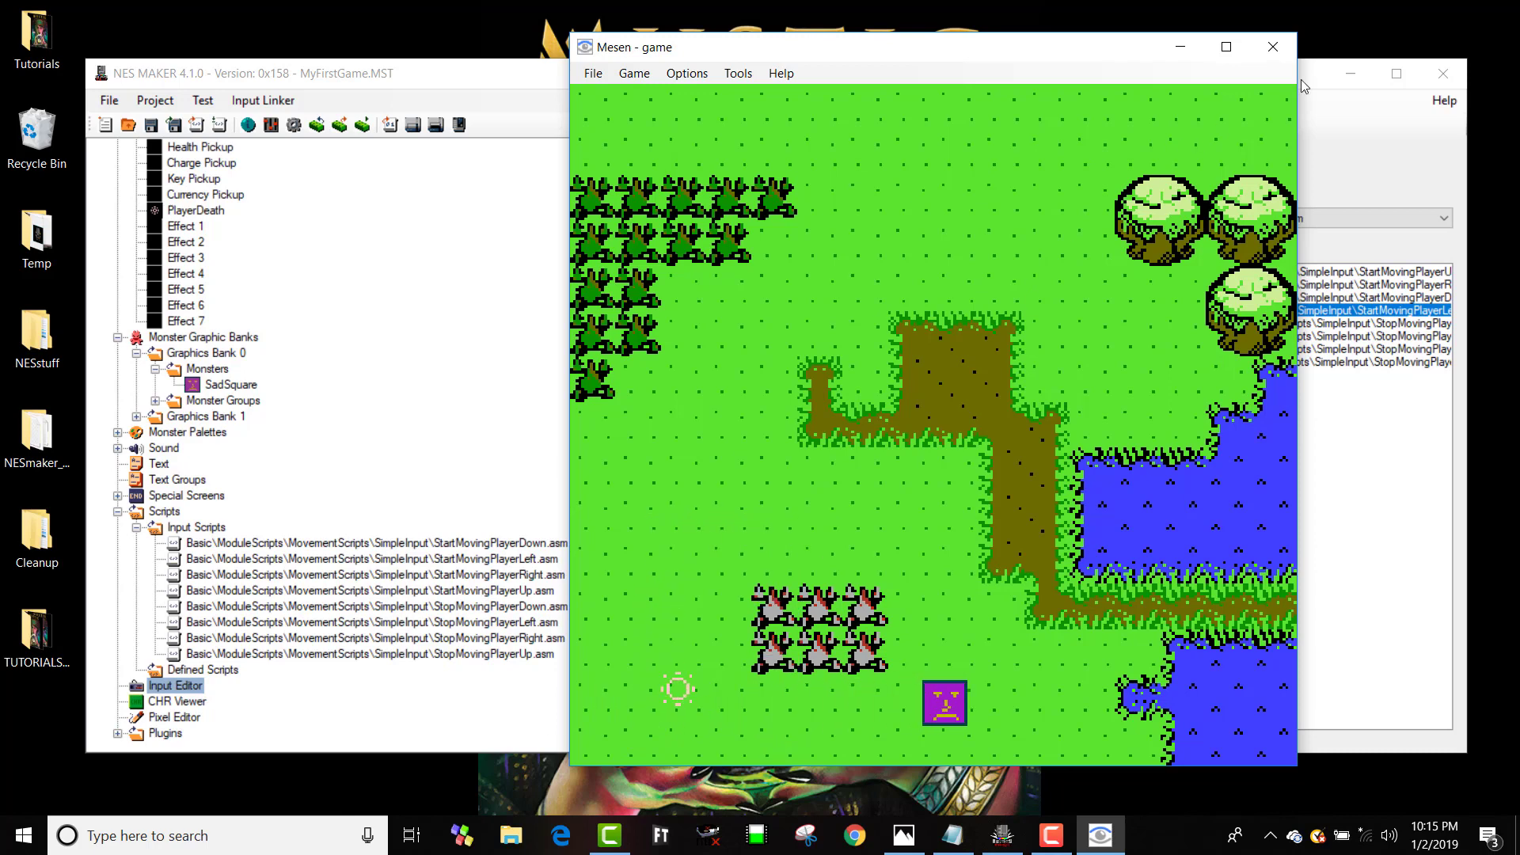
Close the Mesen emulator window with its X button
{"action": "left_click", "coordinate": [1273, 46]}
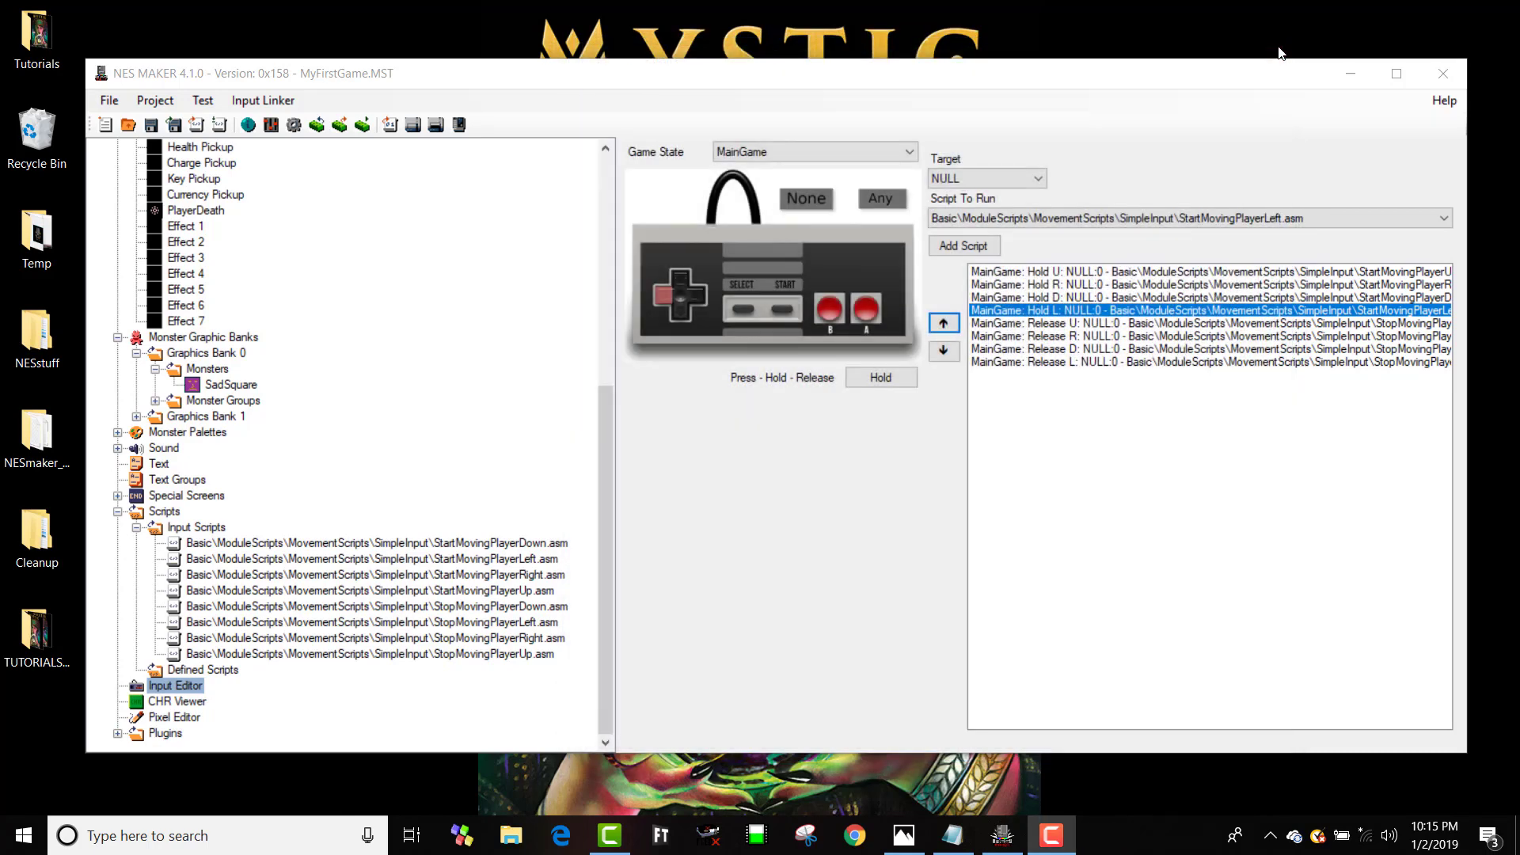